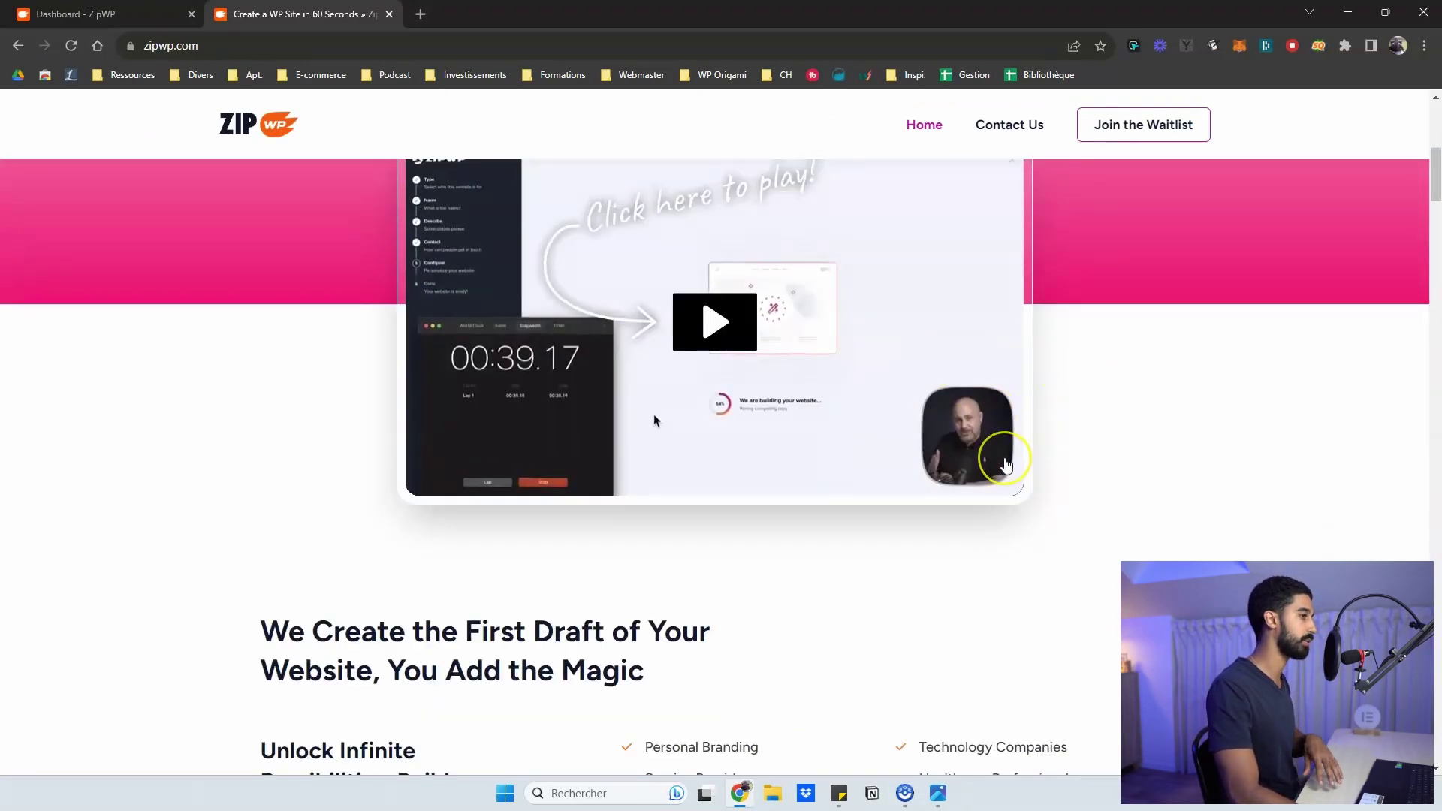
scroll(1014, 460, "up", 2)
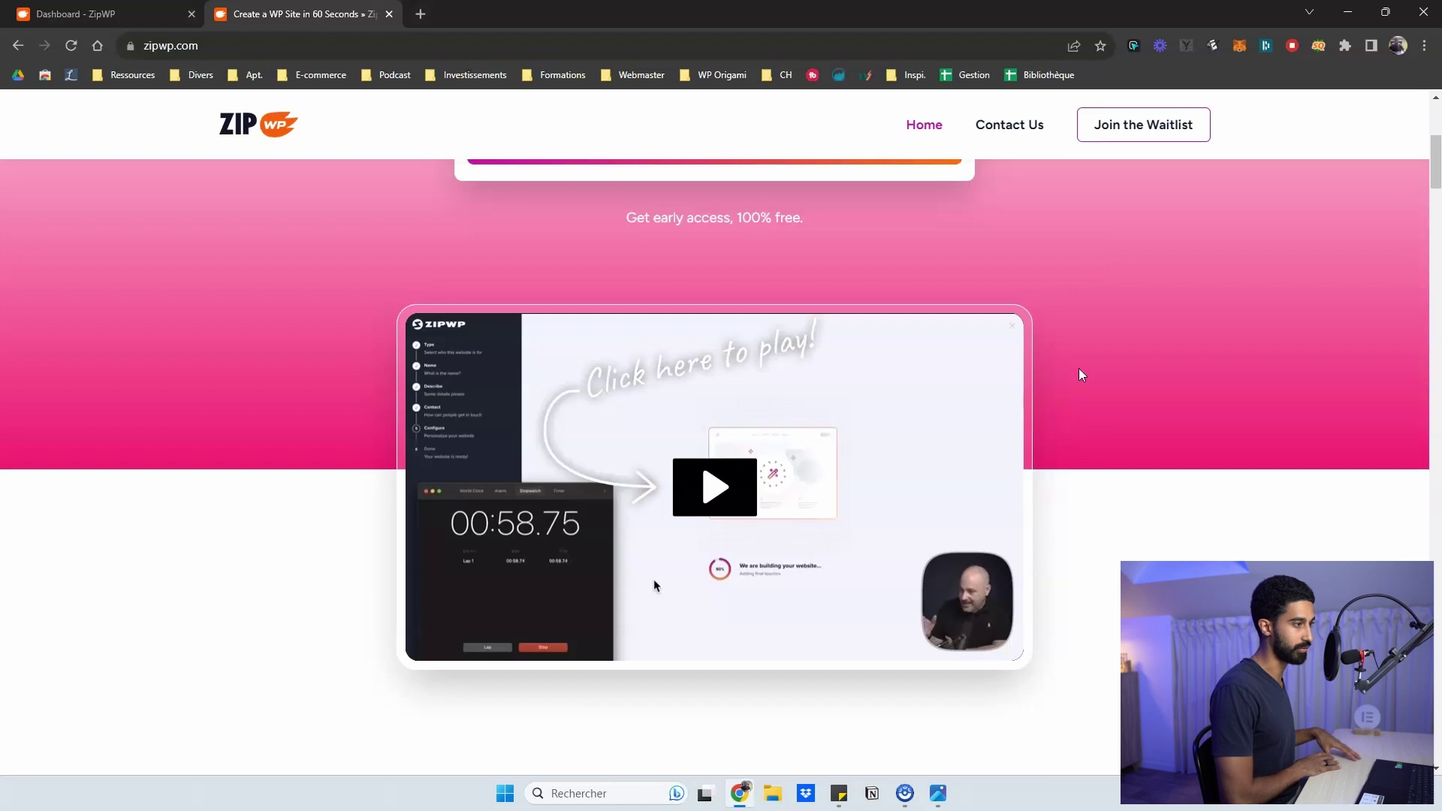
scroll(1080, 374, "up", 4)
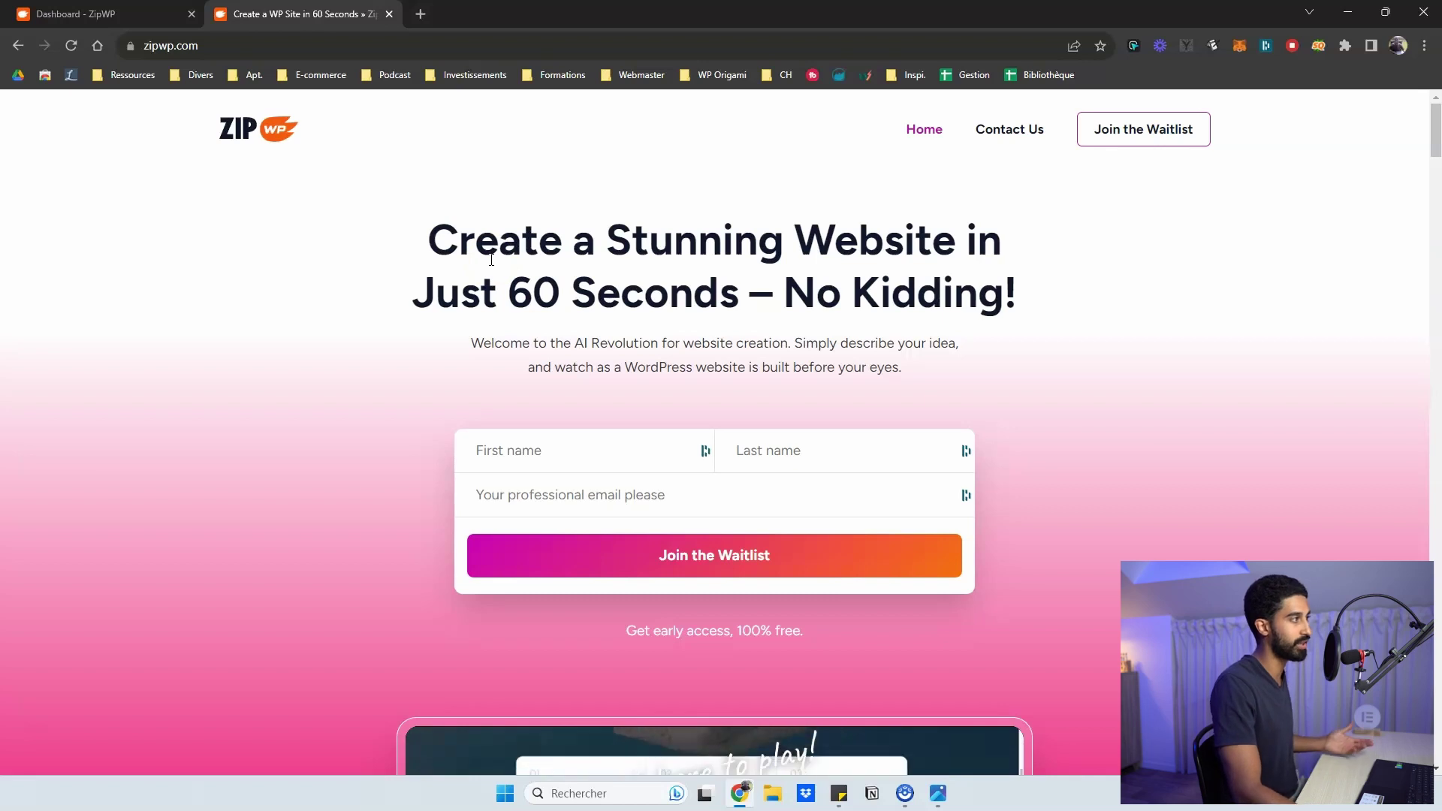
left_click(144, 10)
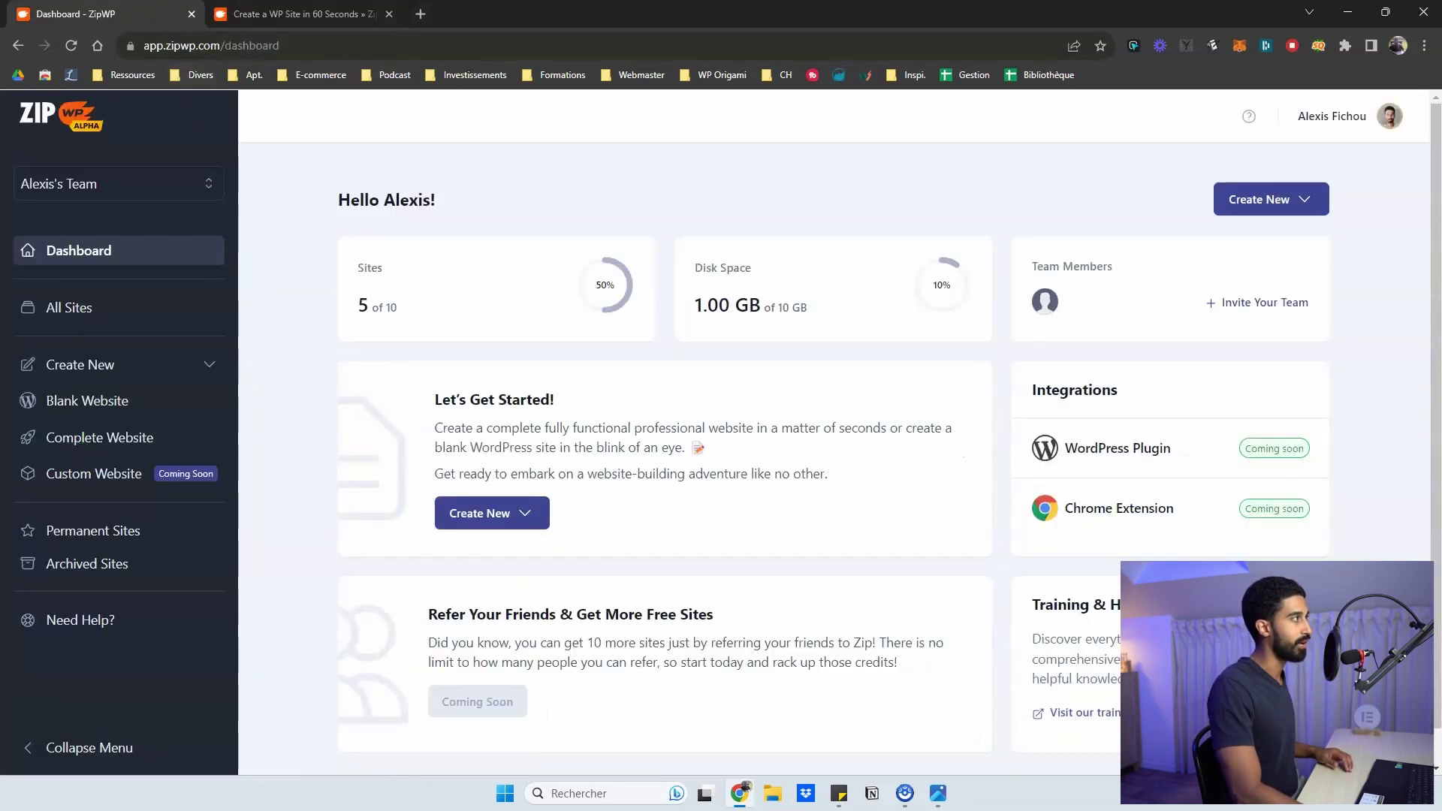
key("ctrl+Tab")
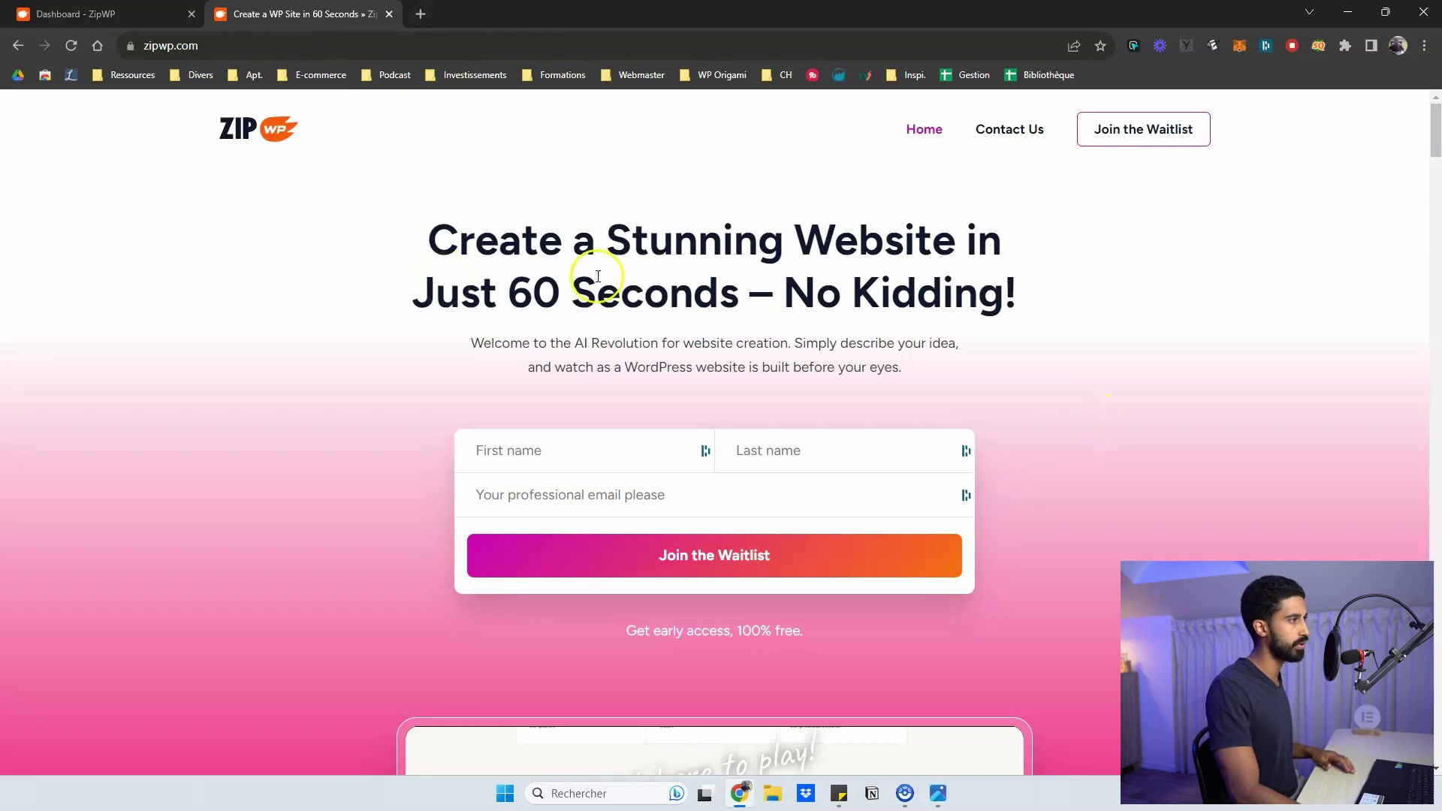
left_click(112, 18)
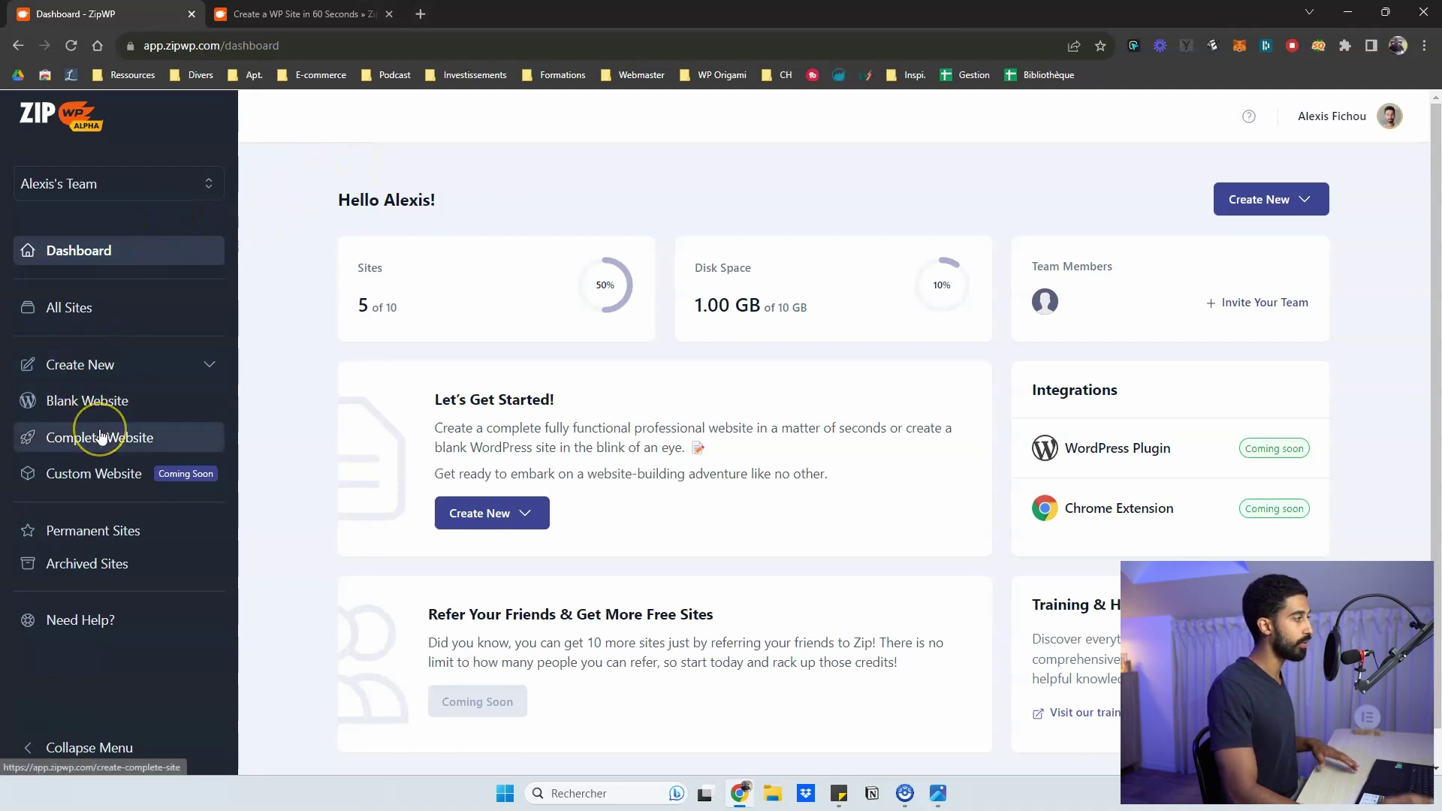
left_click(175, 181)
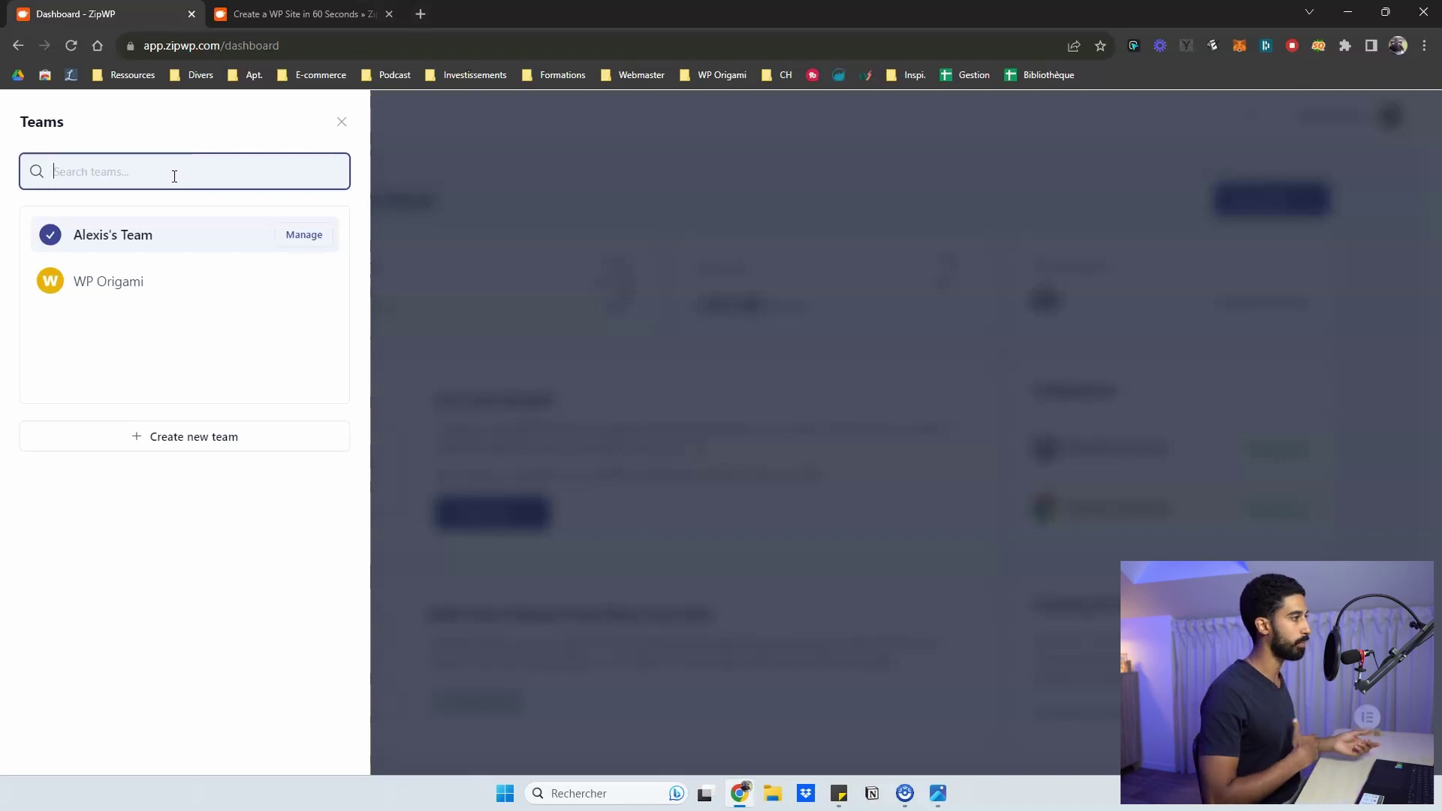
left_click(341, 121)
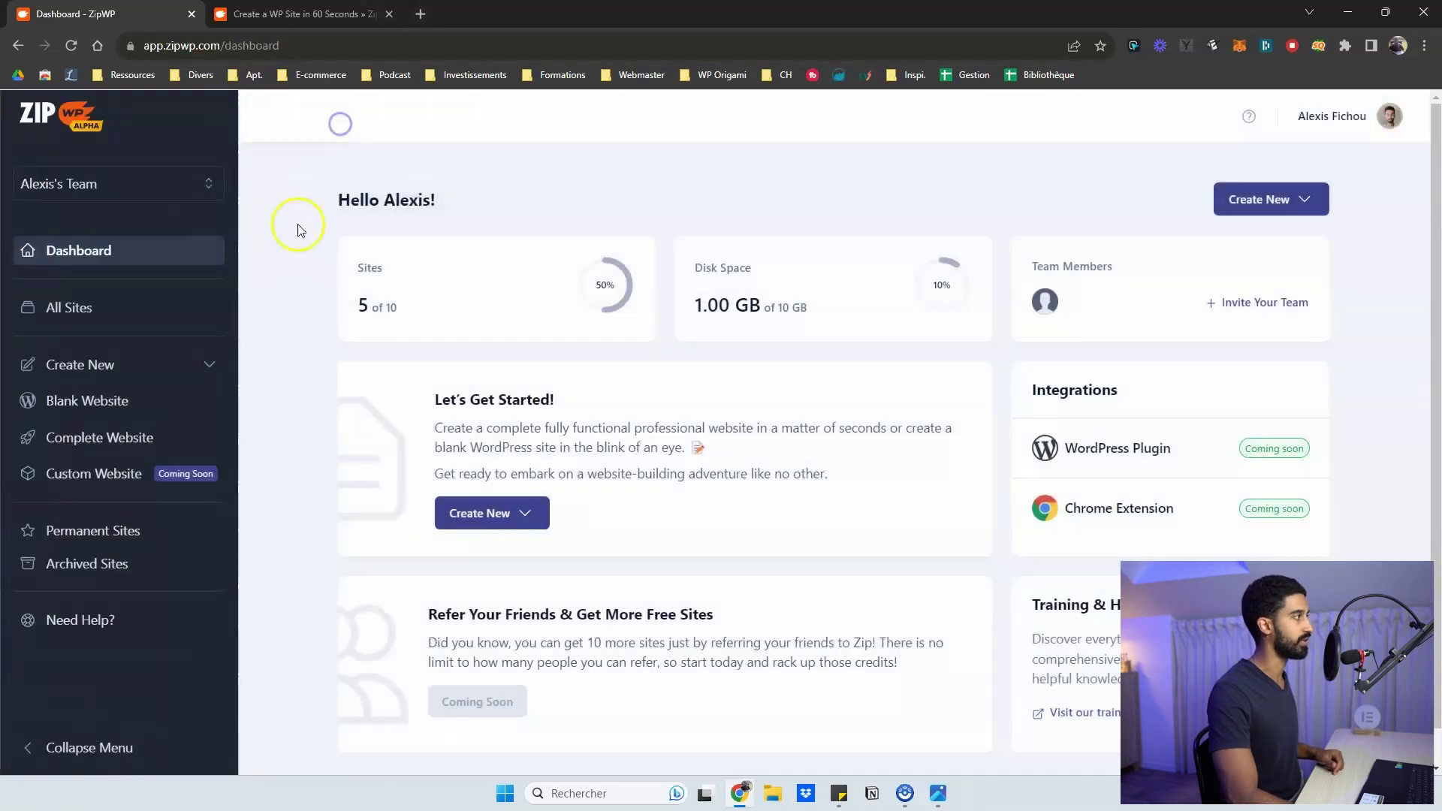
Show the team's five sites with their labels and expiry times via All Sites
left_click(126, 317)
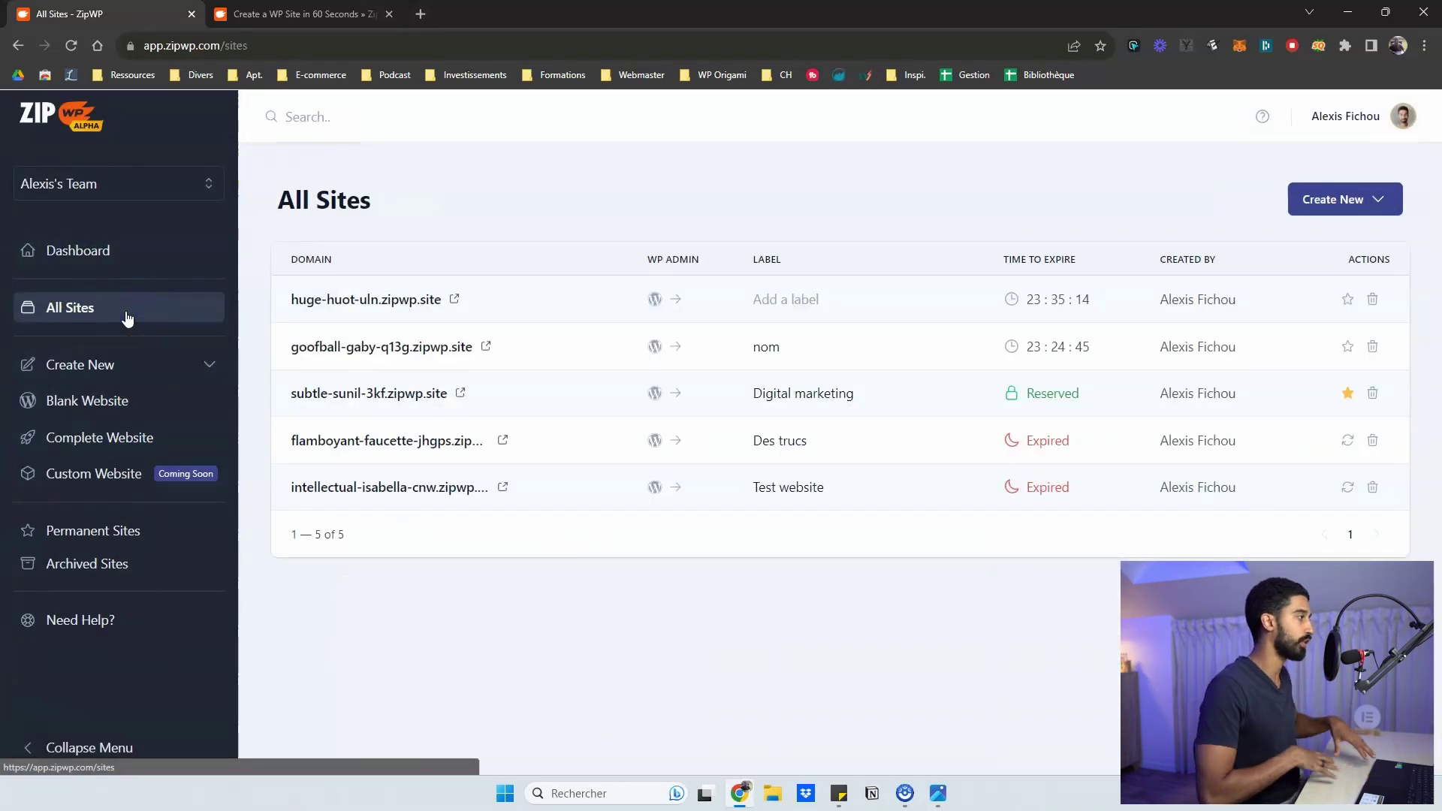
left_click(157, 184)
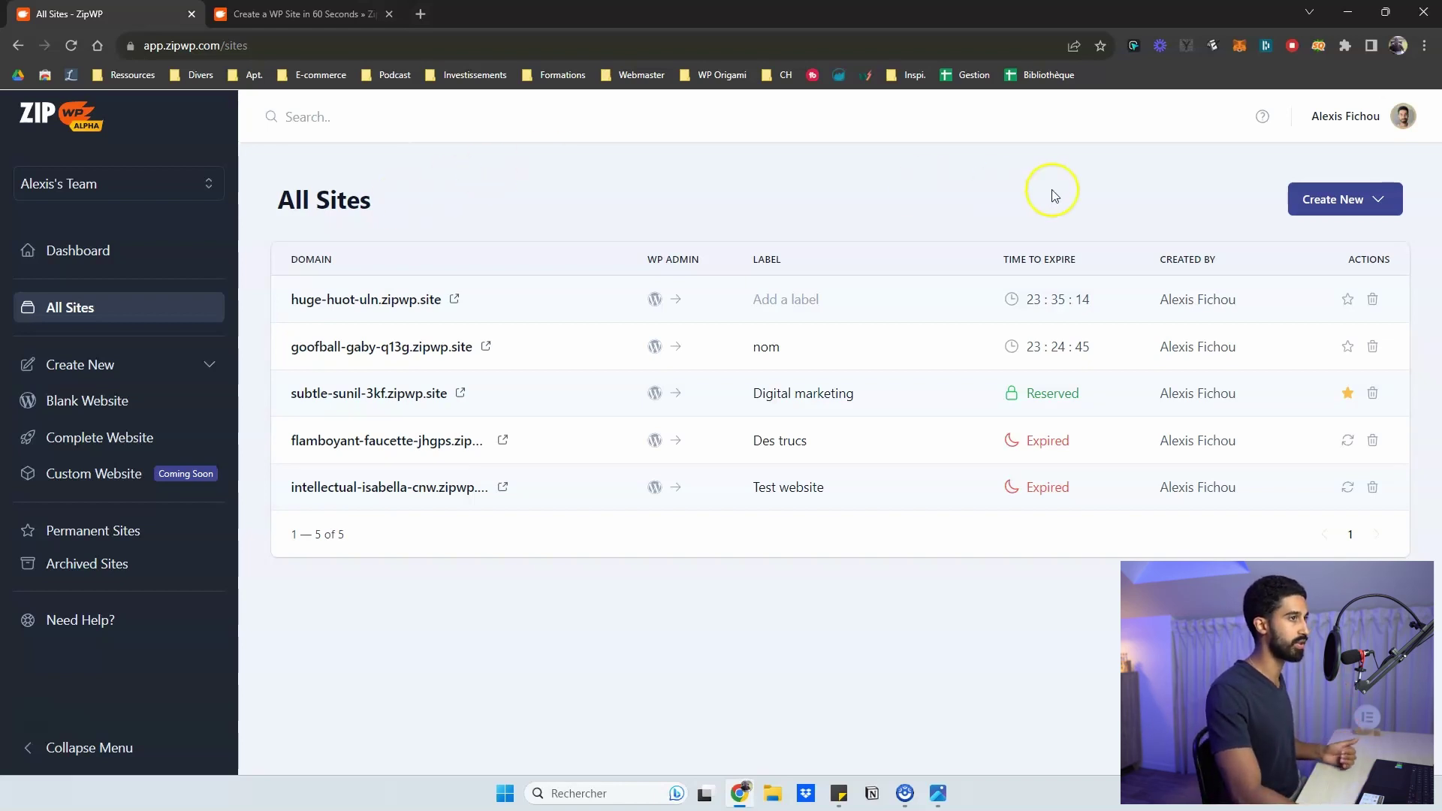
Create a new blank website labelled 'Quick test' from the Create New menu
left_click(1310, 195)
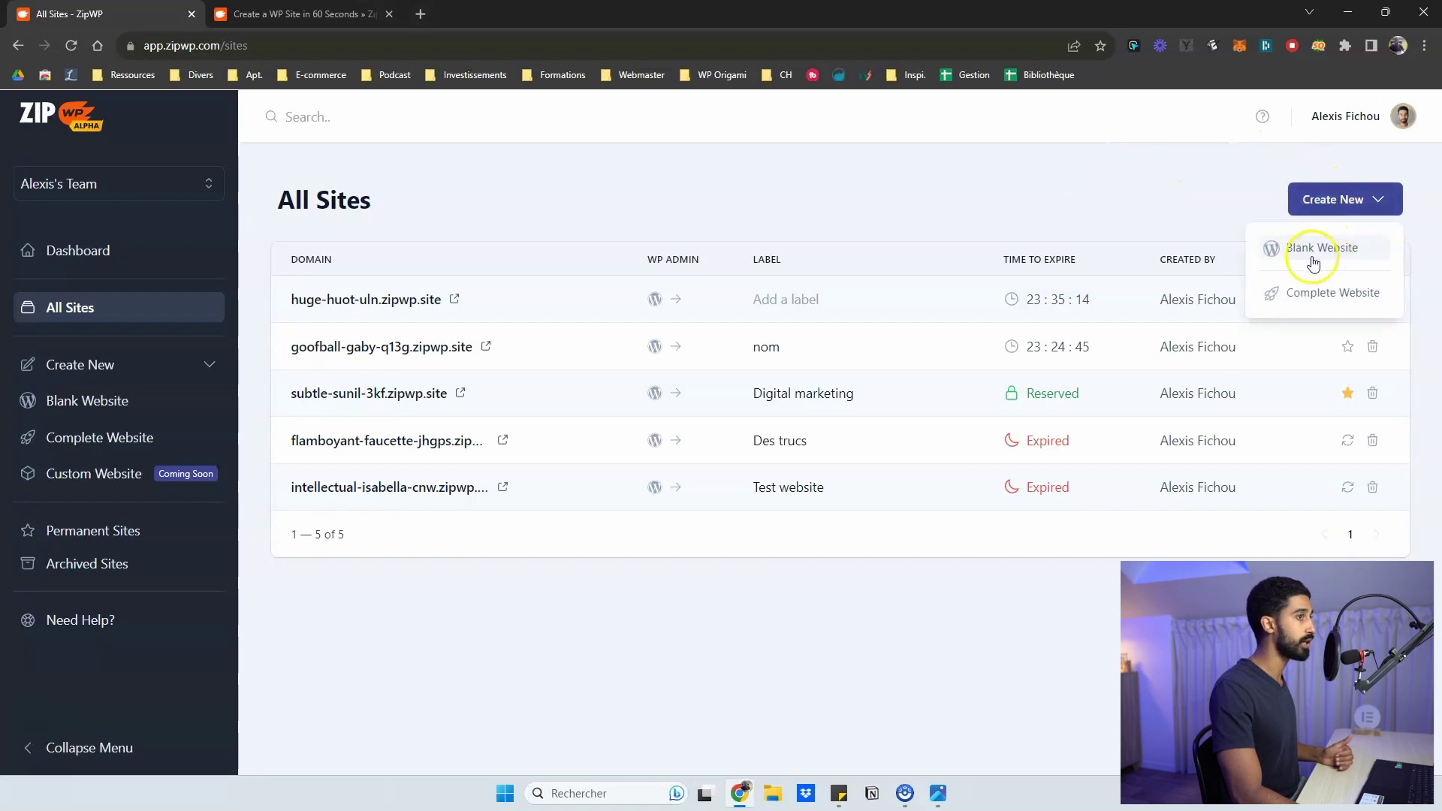
left_click(1311, 263)
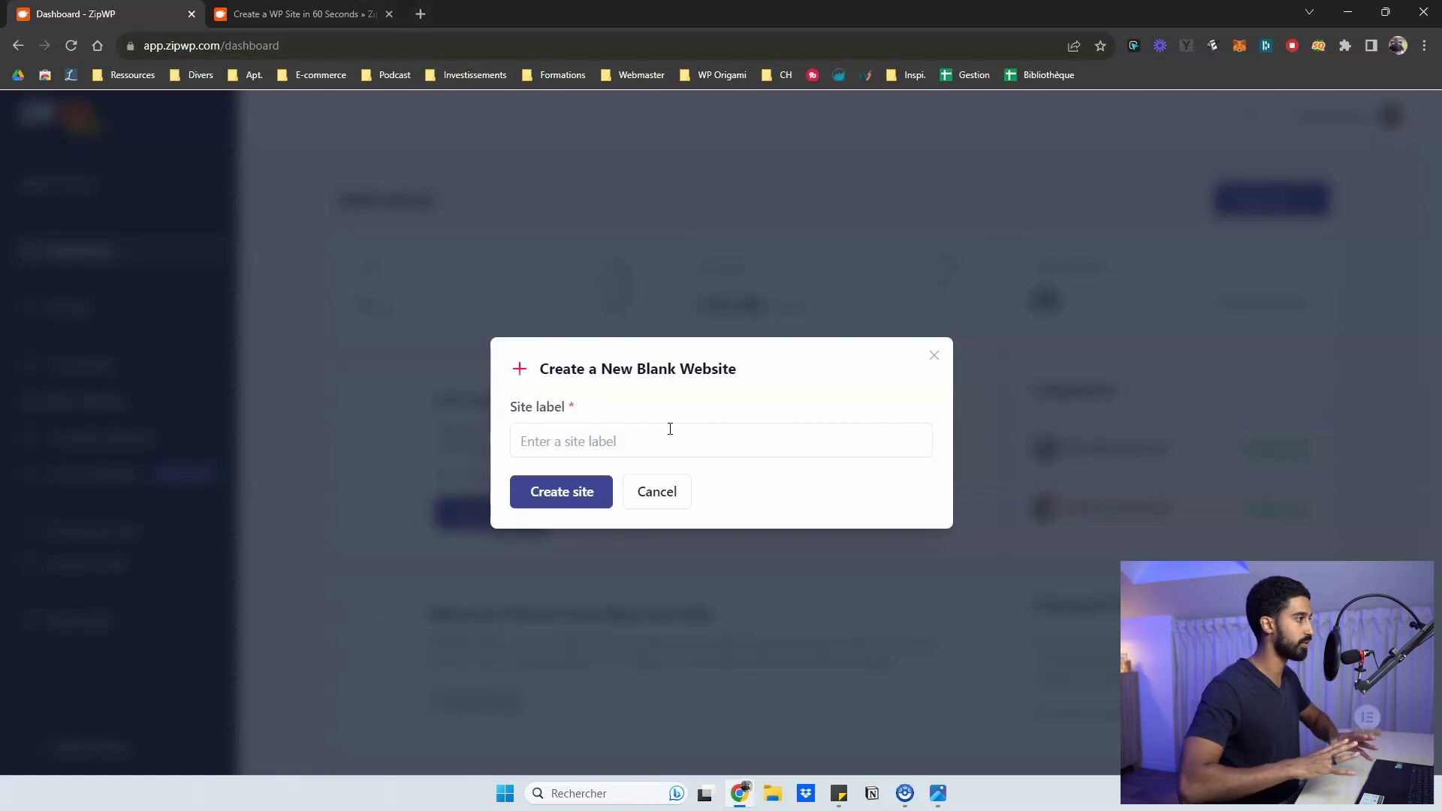
left_click(660, 433)
type("Quick te")
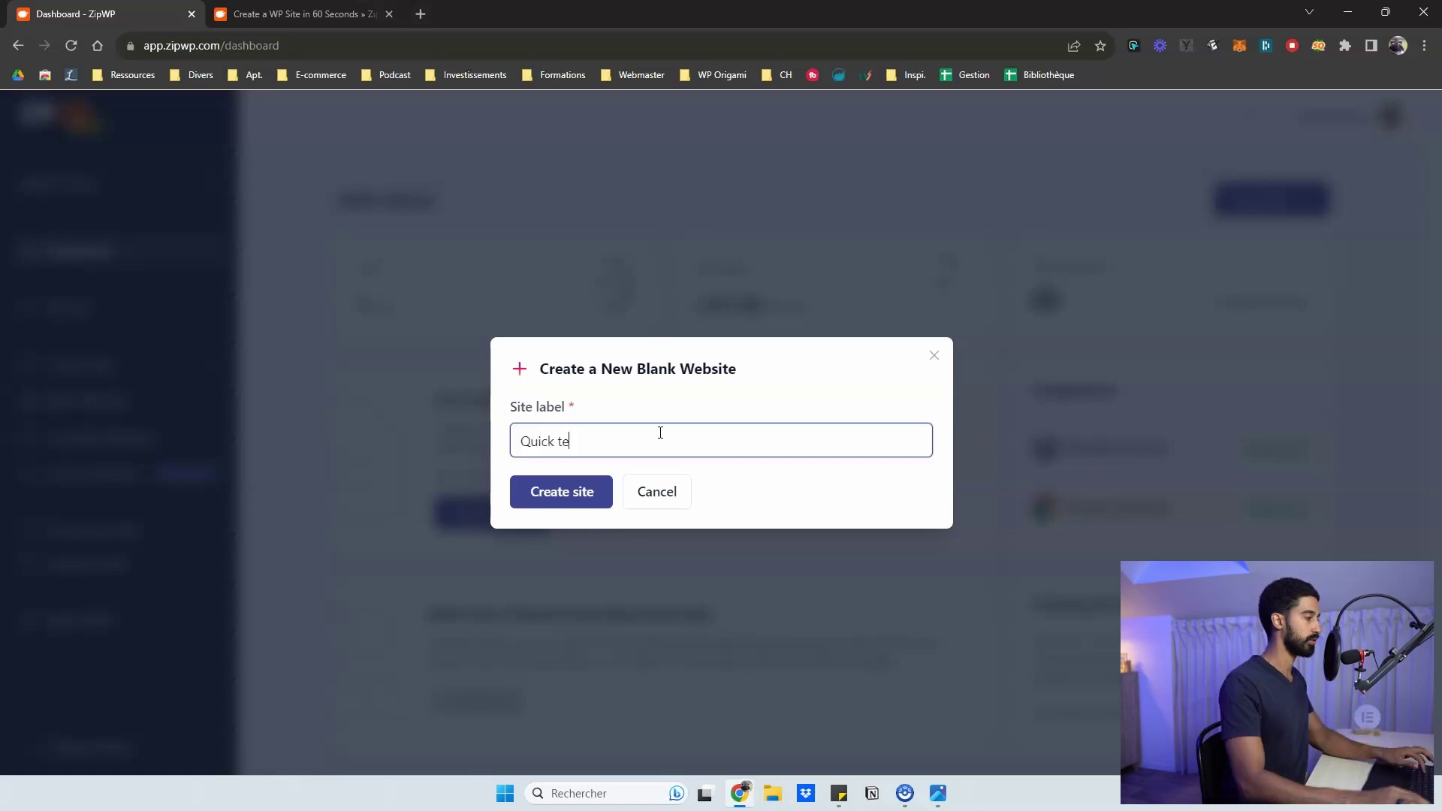
type("st")
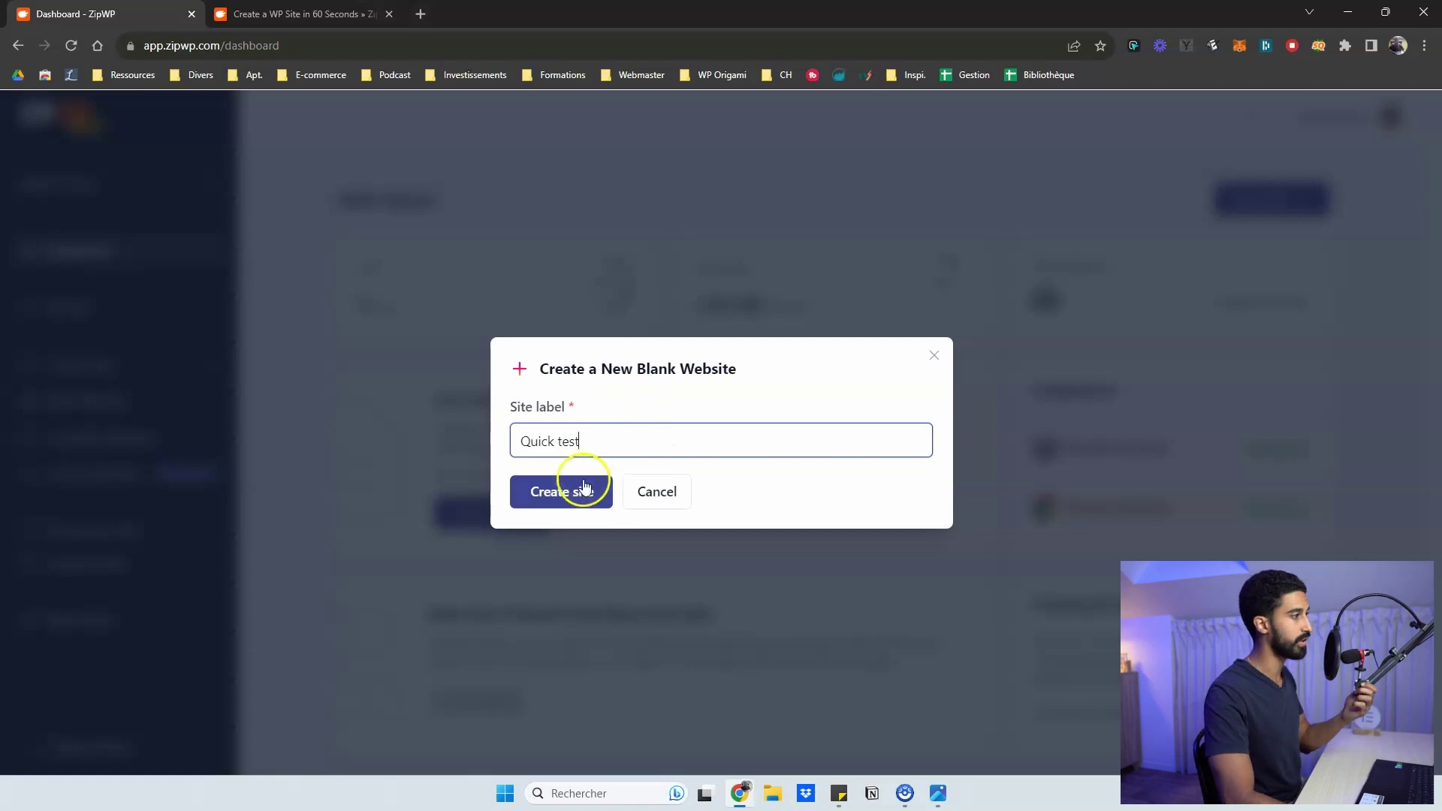
left_click(582, 492)
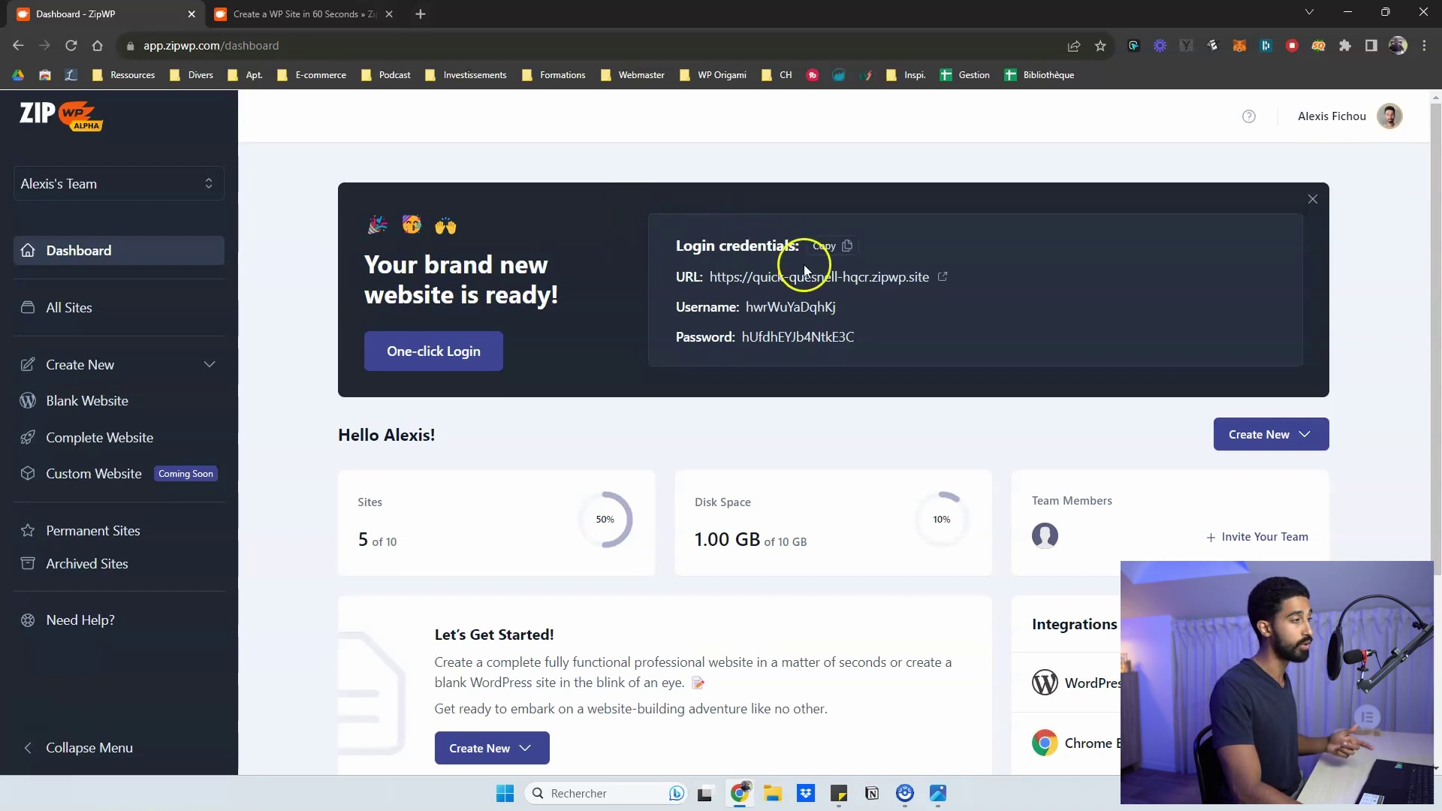
Visit the new Quick test site in a tab, then return to the All Sites list showing six sites
left_click(941, 276)
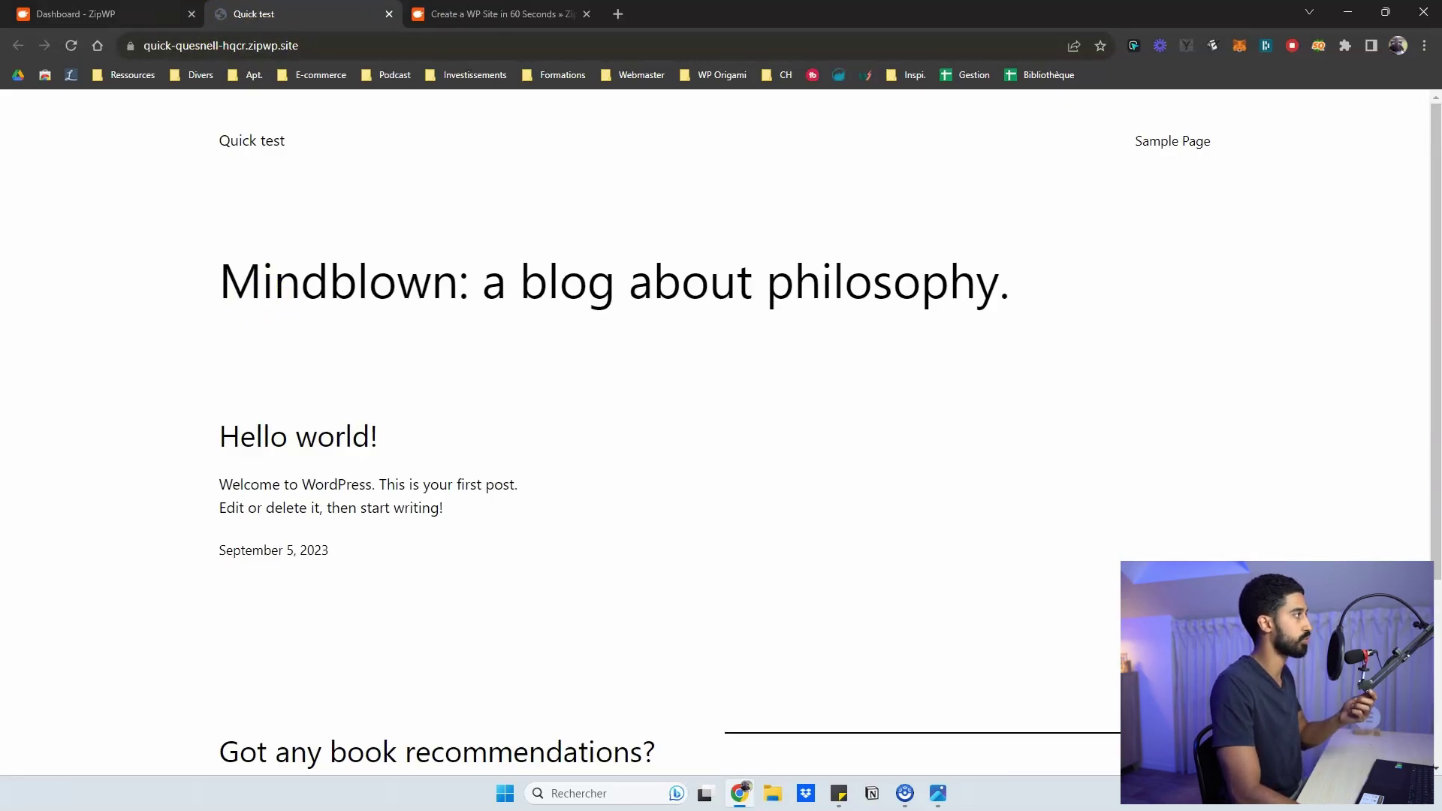
left_click(76, 14)
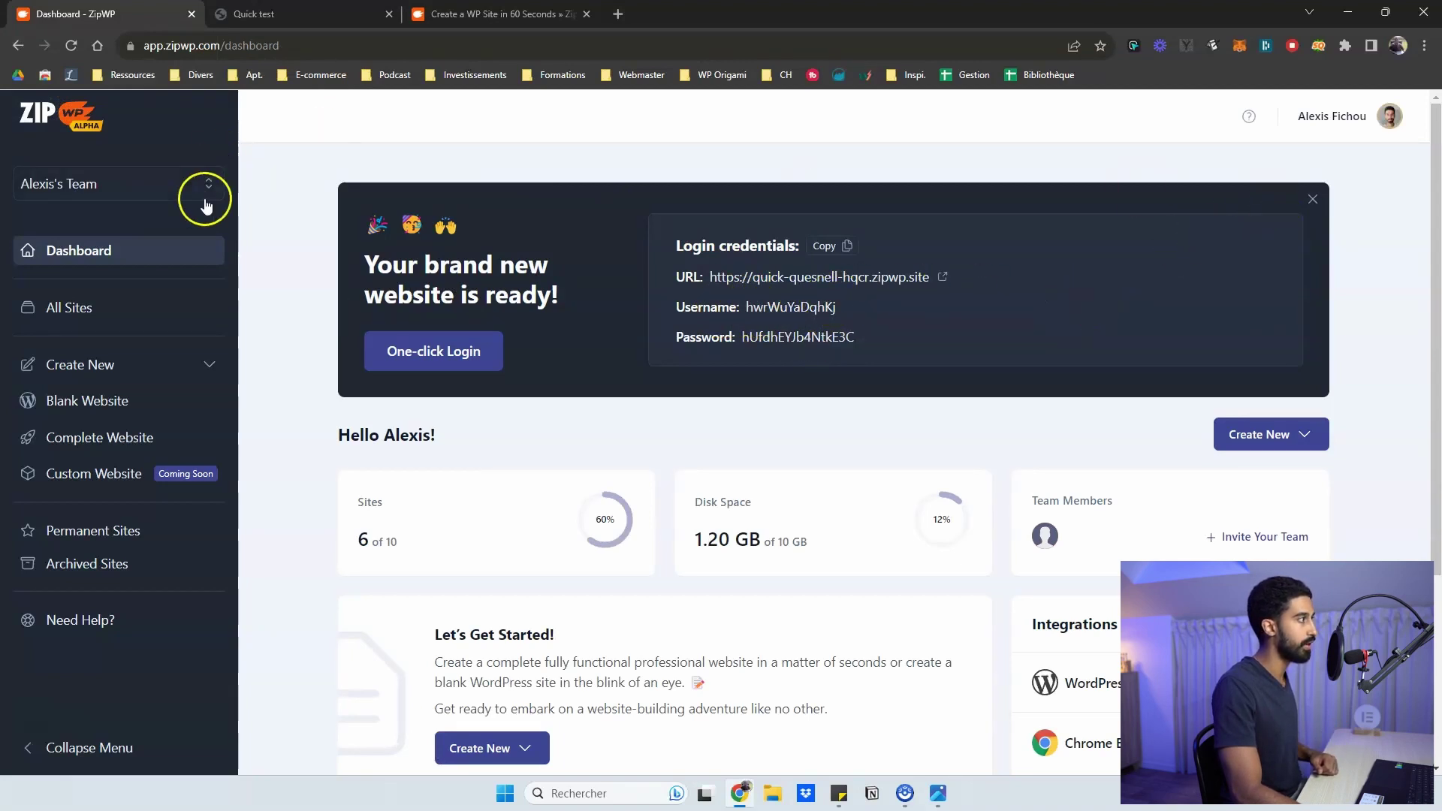
left_click(69, 306)
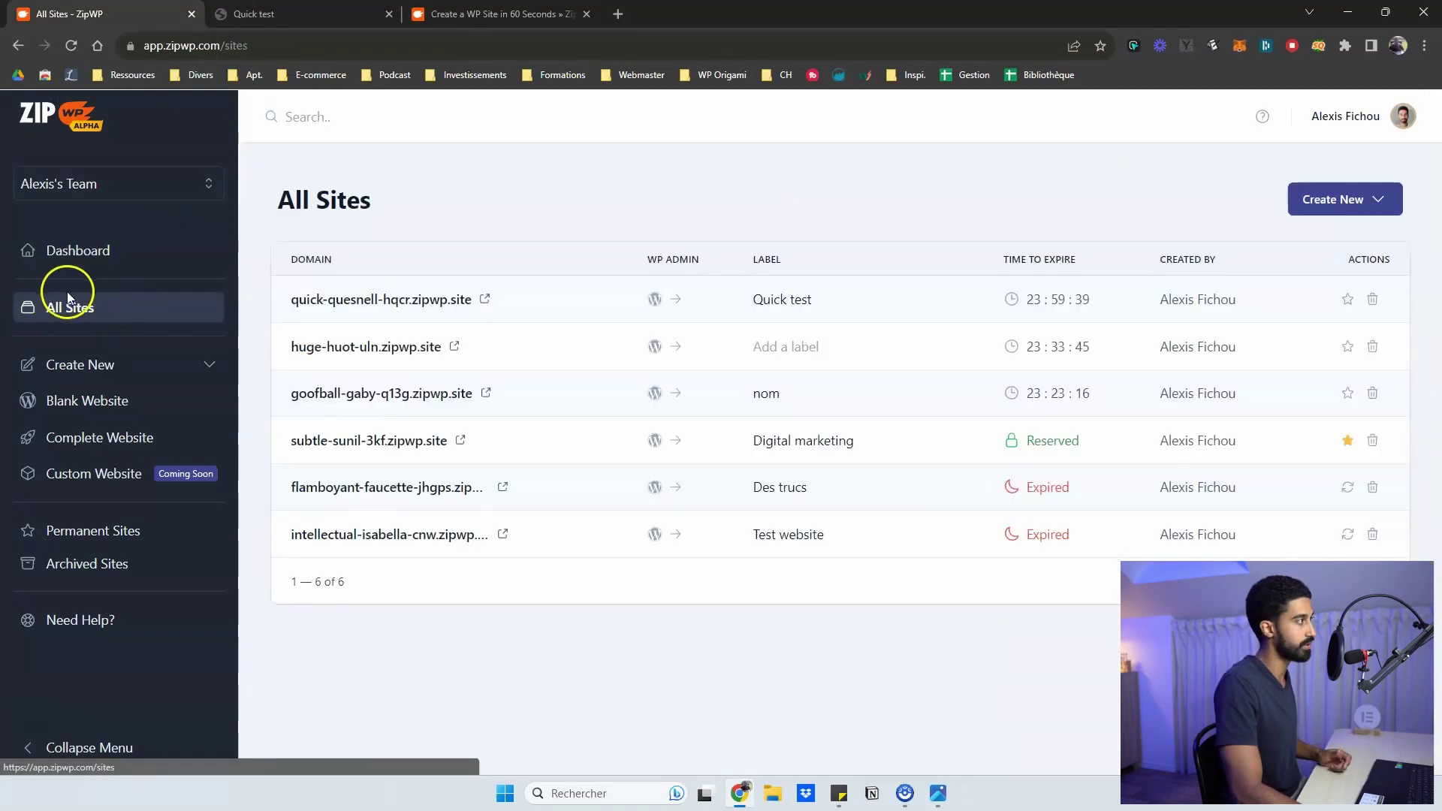
Start marking the Quick test site as permanent from its star in the list
left_click(1348, 302)
left_click(1190, 199)
left_click(1351, 302)
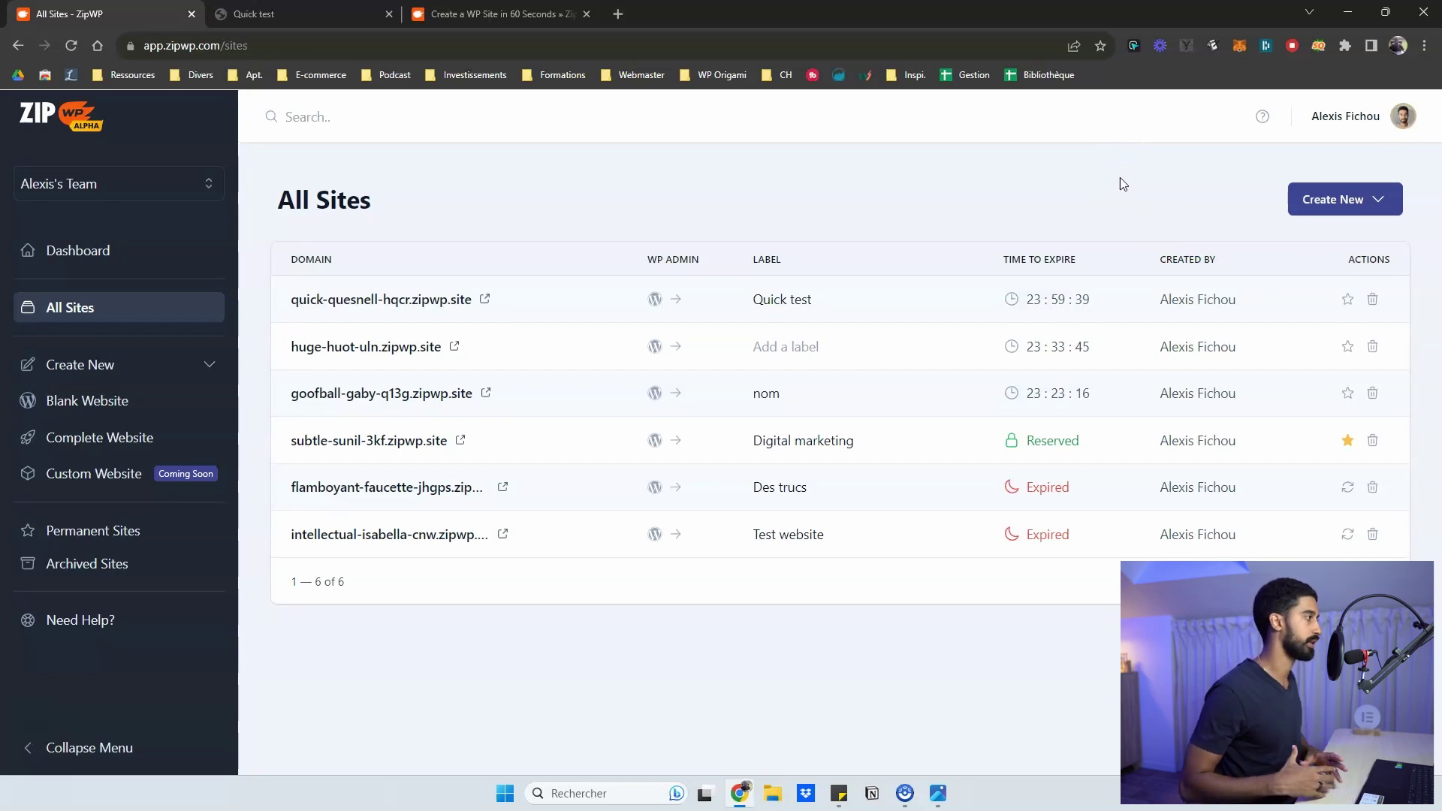
Confirm Quick test as permanent, check it under Permanent Sites, and return to All Sites
left_click(1348, 302)
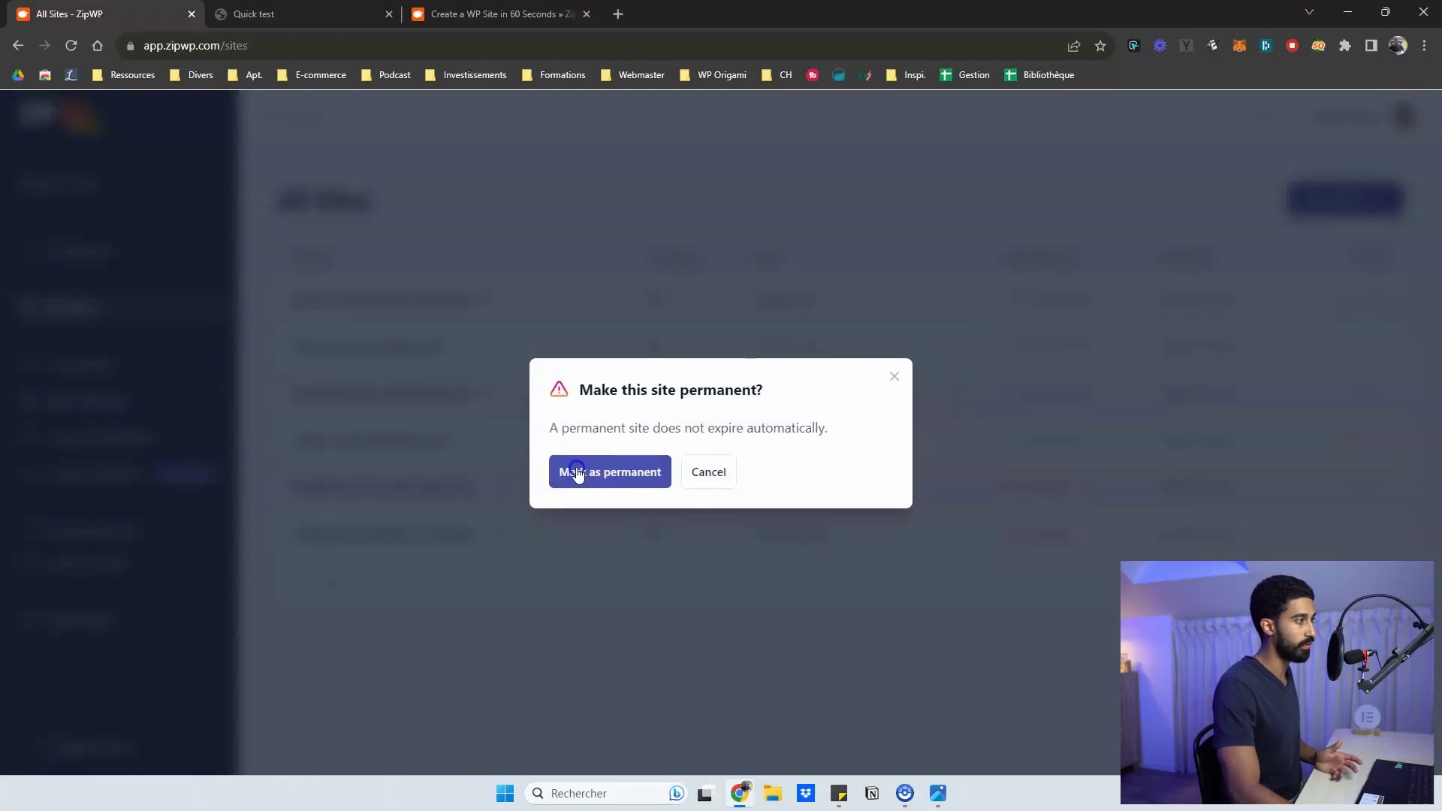
left_click(573, 472)
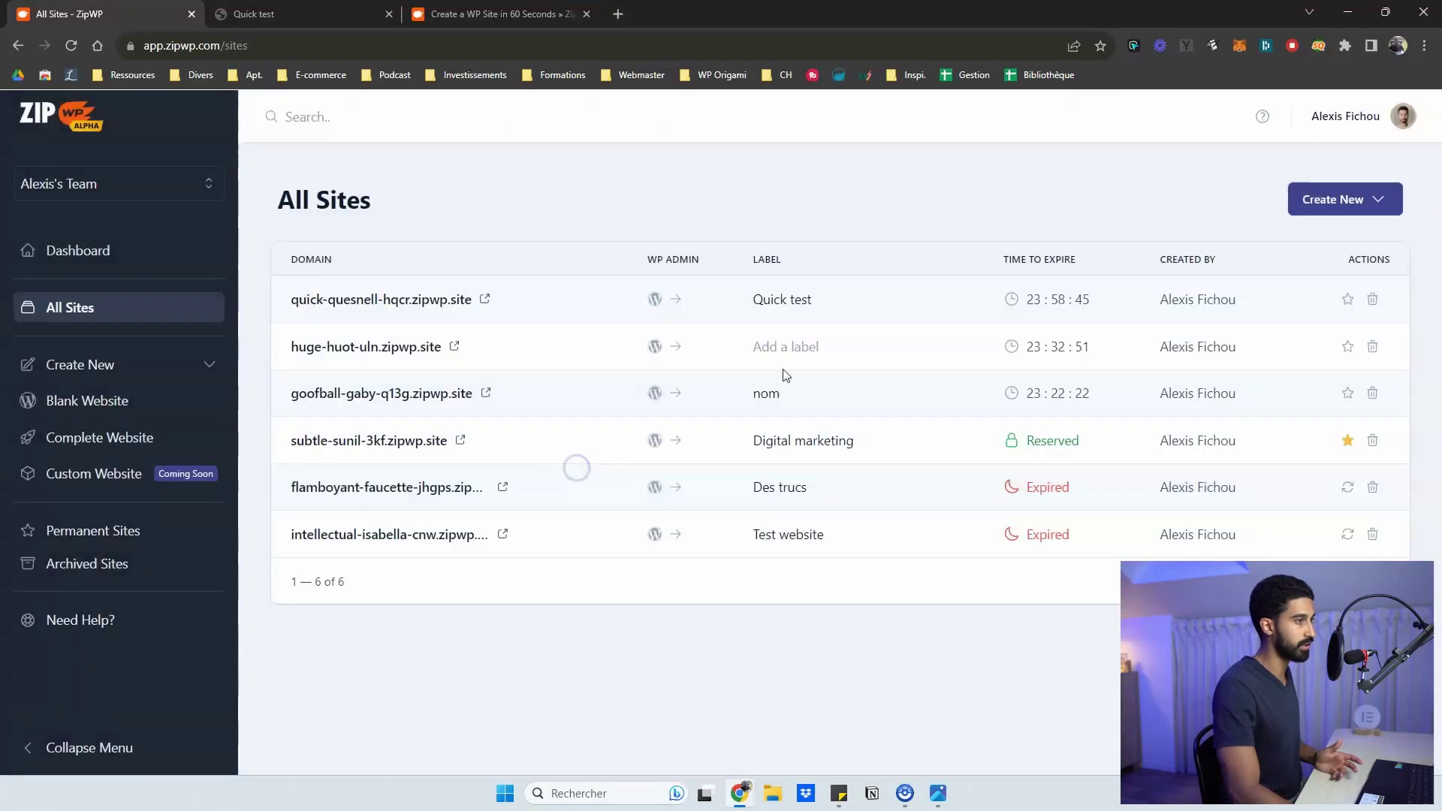
left_click(80, 543)
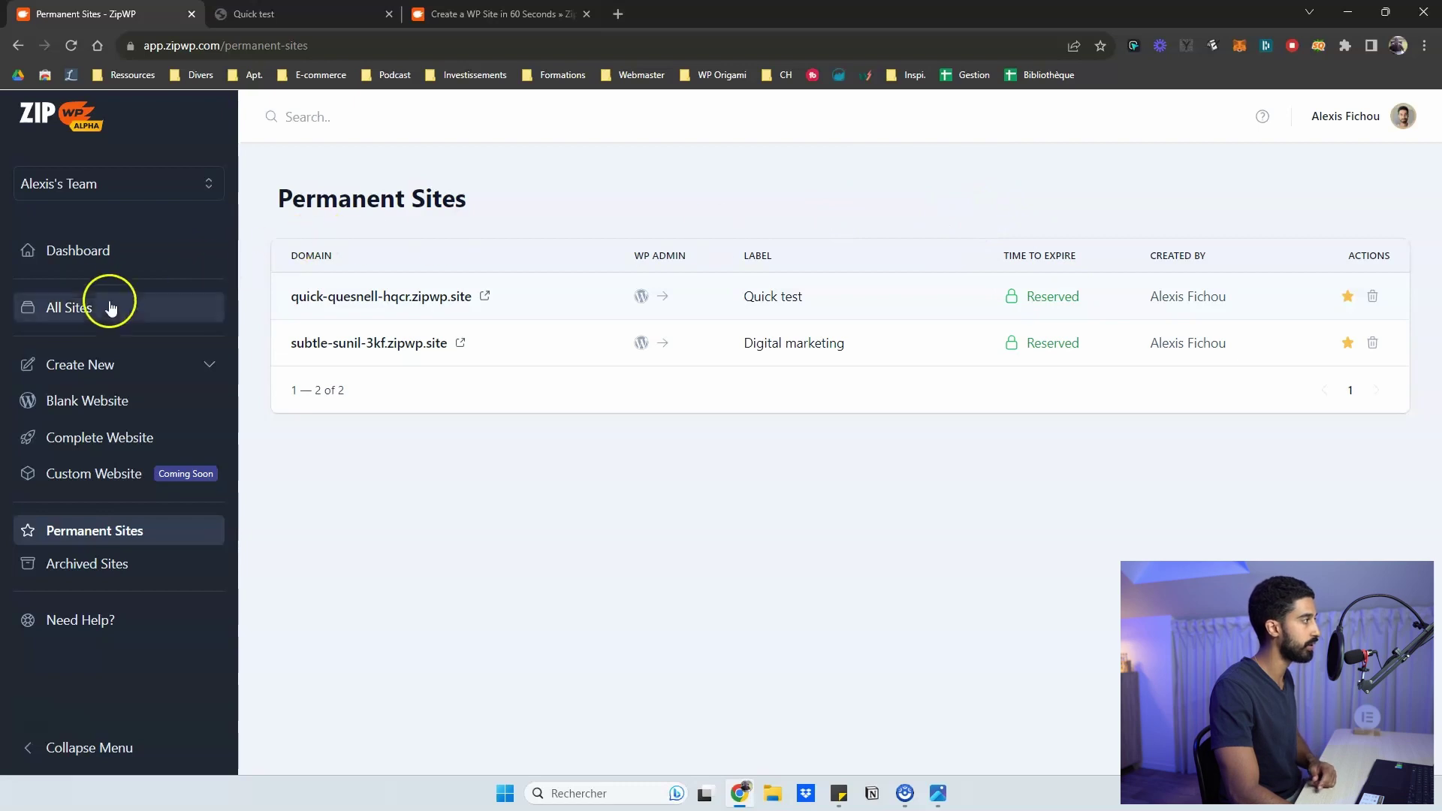
left_click(67, 307)
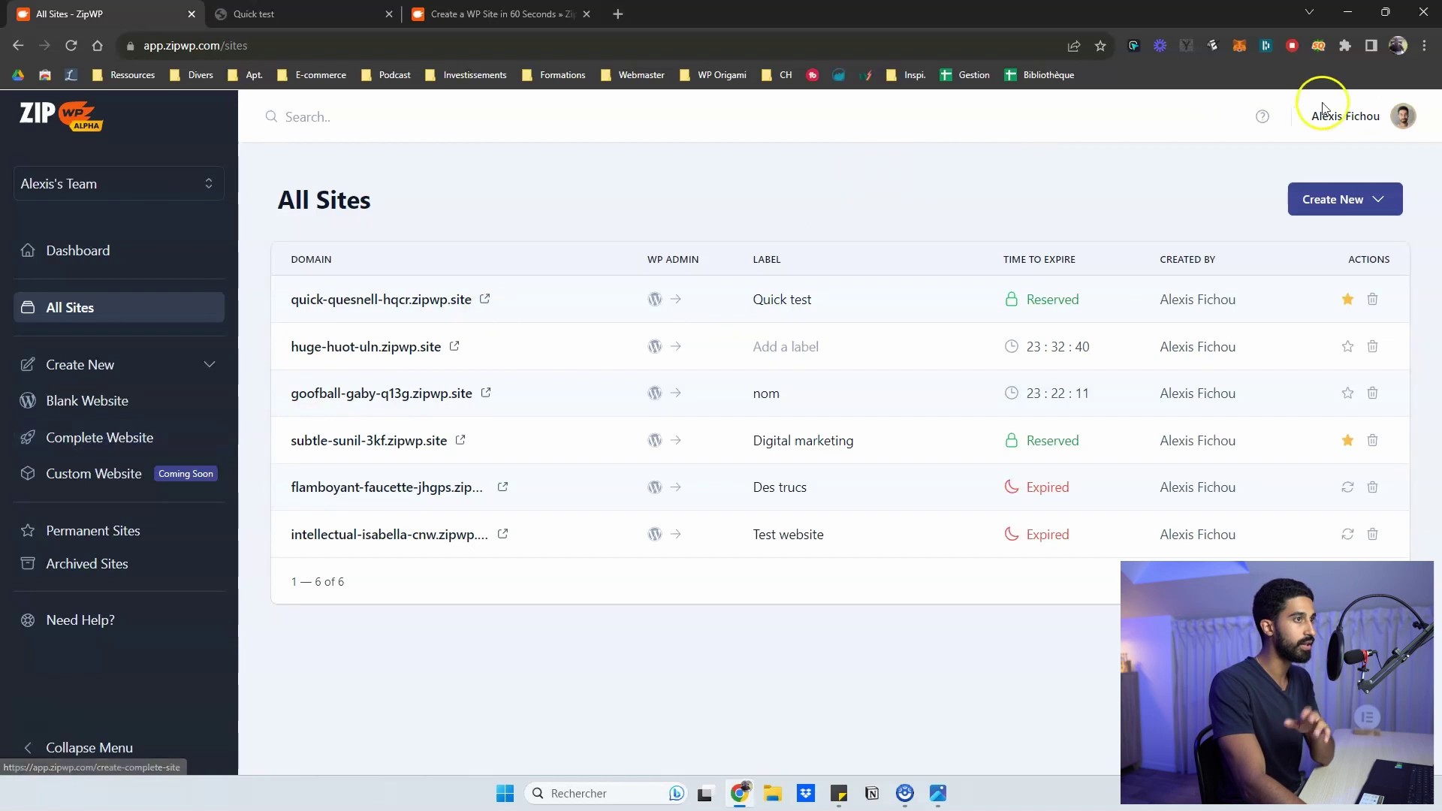
left_click(1341, 200)
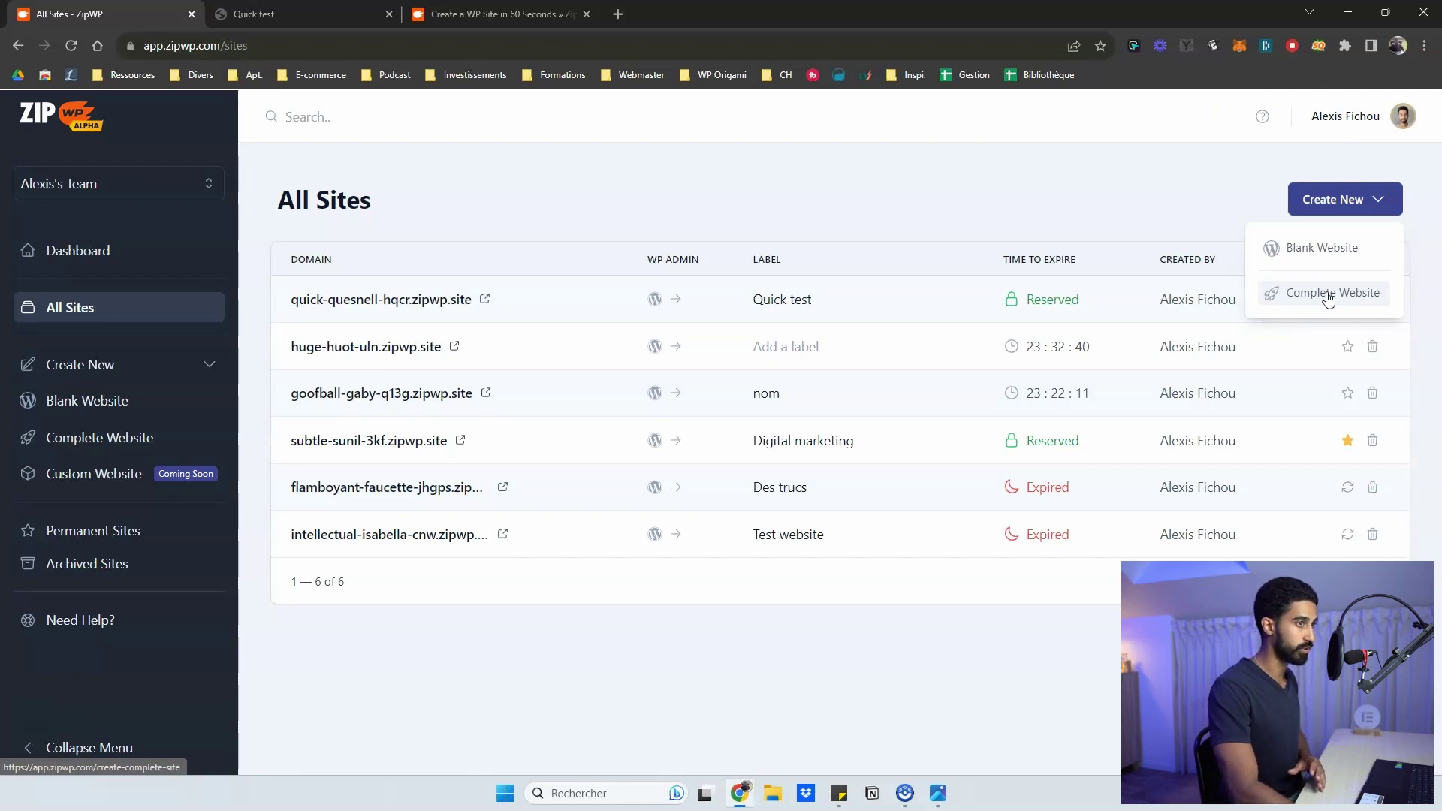
Start a complete website for a Person in English, named 'Fit Revolution', reaching the describe step
left_click(1329, 295)
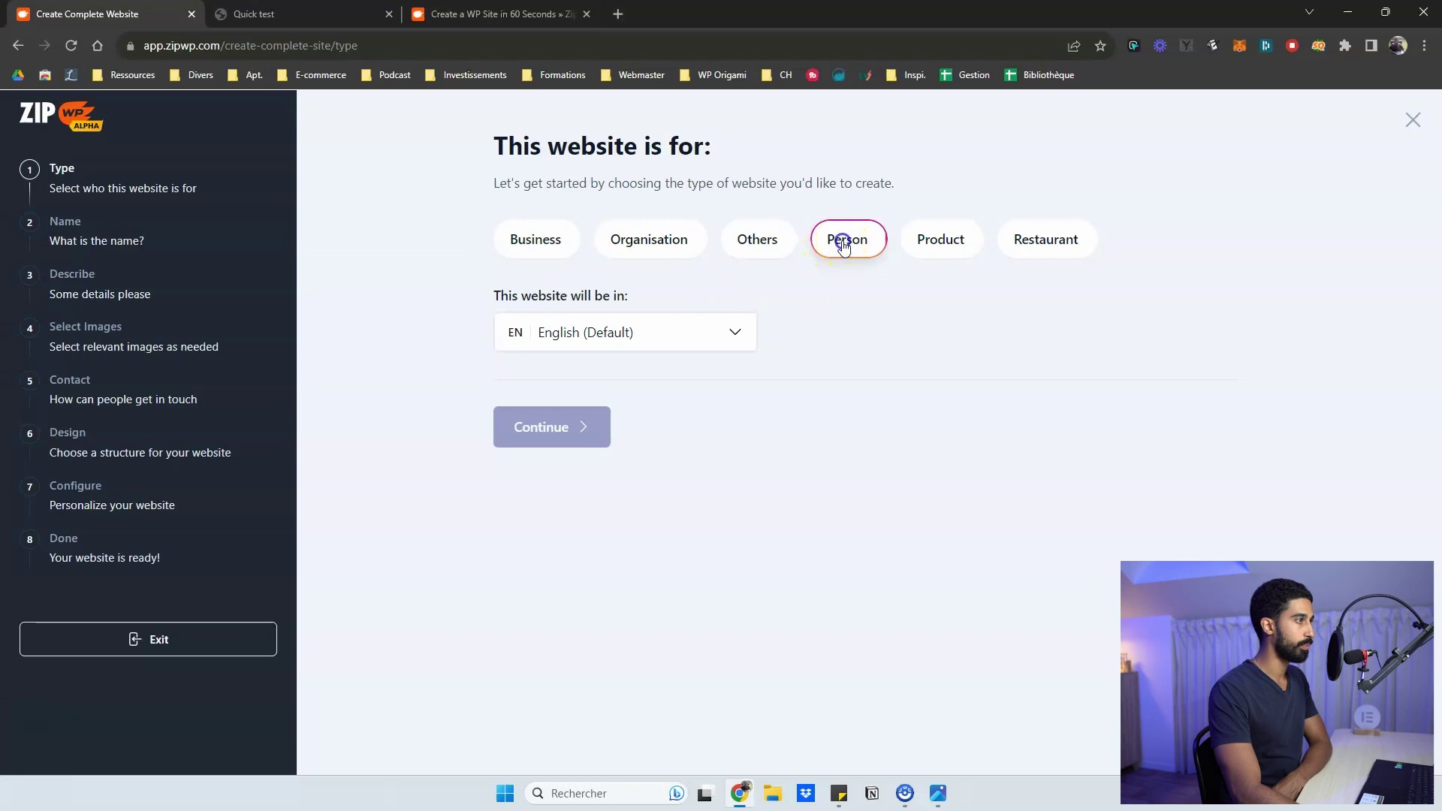
left_click(843, 247)
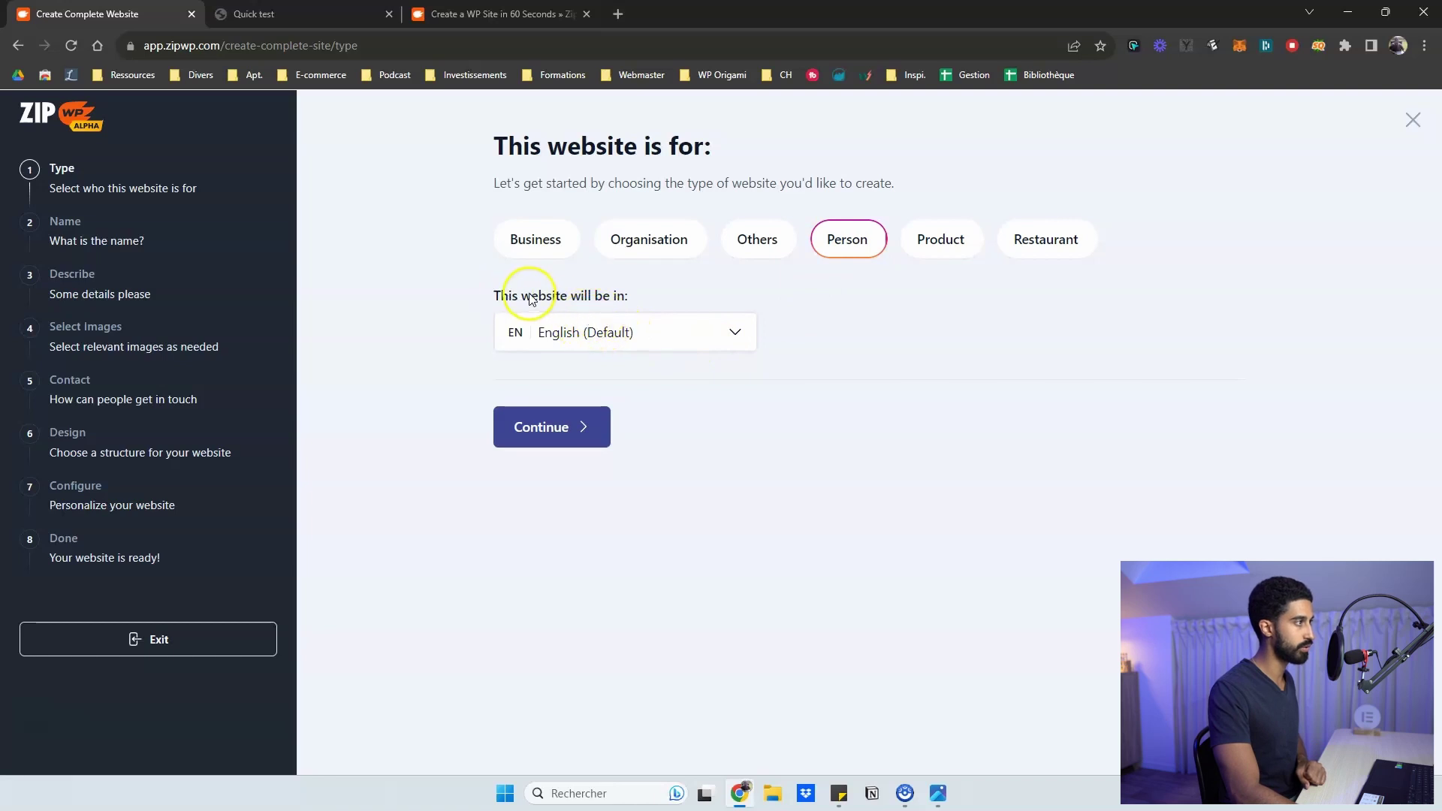
left_click(563, 339)
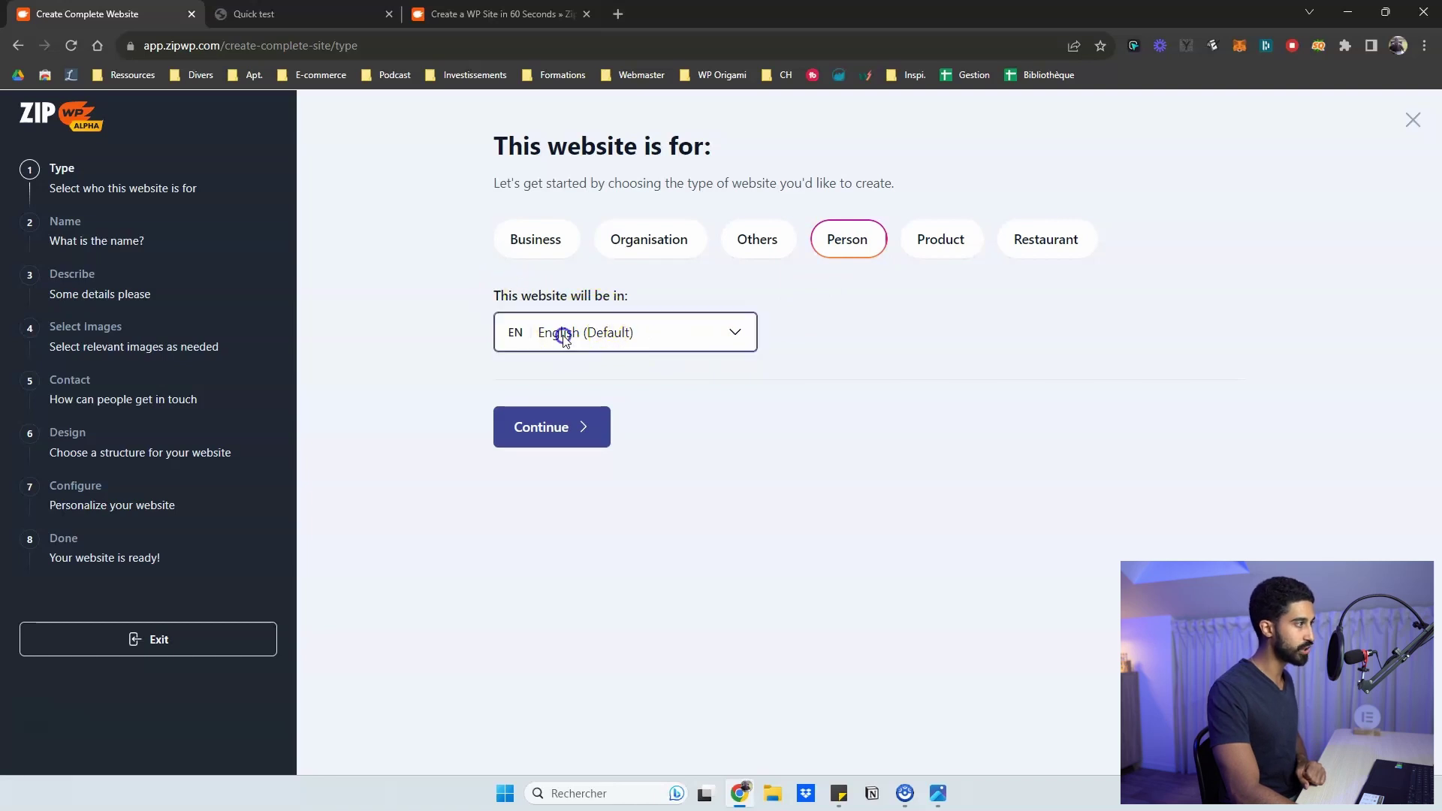
left_click(439, 389)
left_click(541, 423)
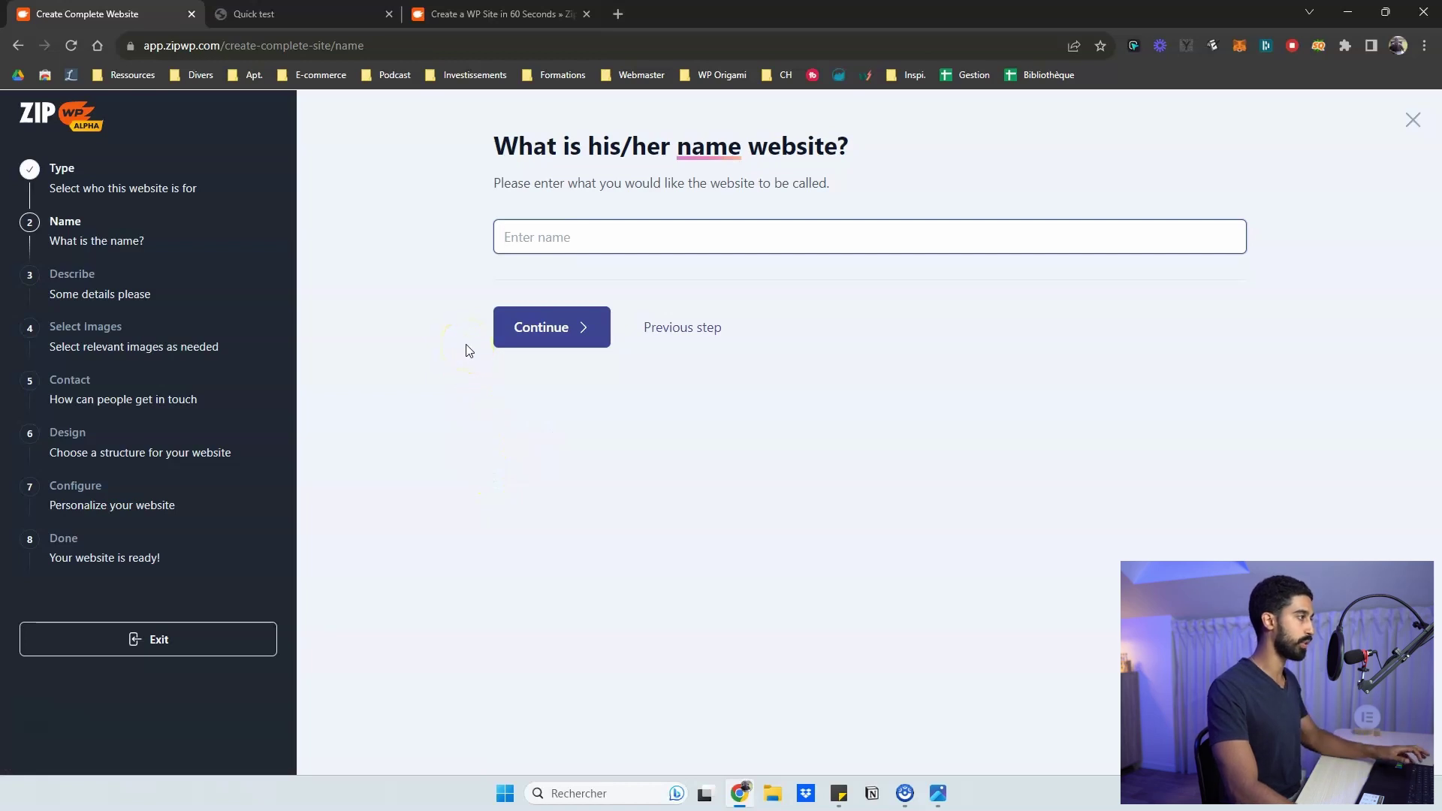
type("Fit Revolution")
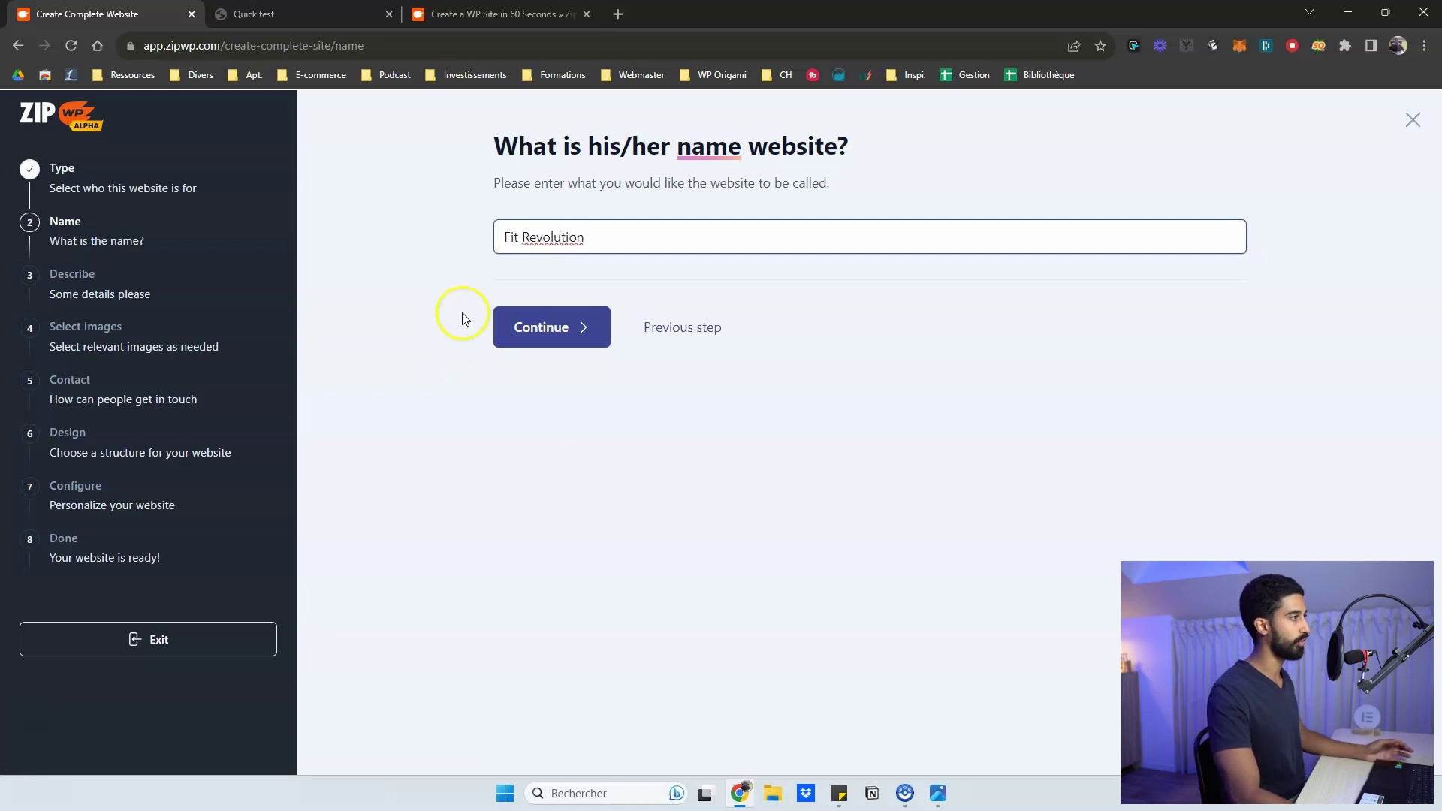
left_click(503, 325)
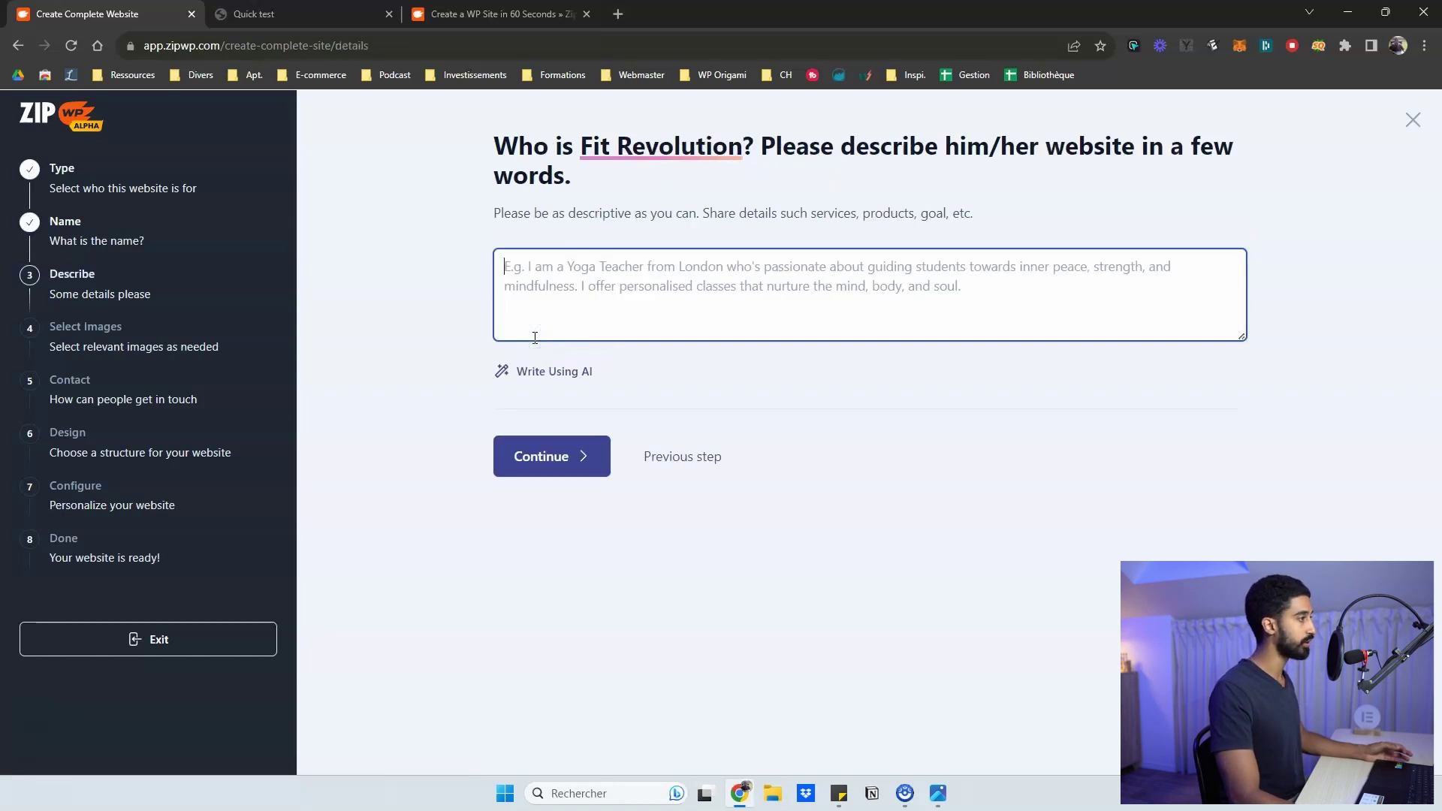
Have AI write and then improve the bodybuilding coaching description, and continue to images
left_click(550, 315)
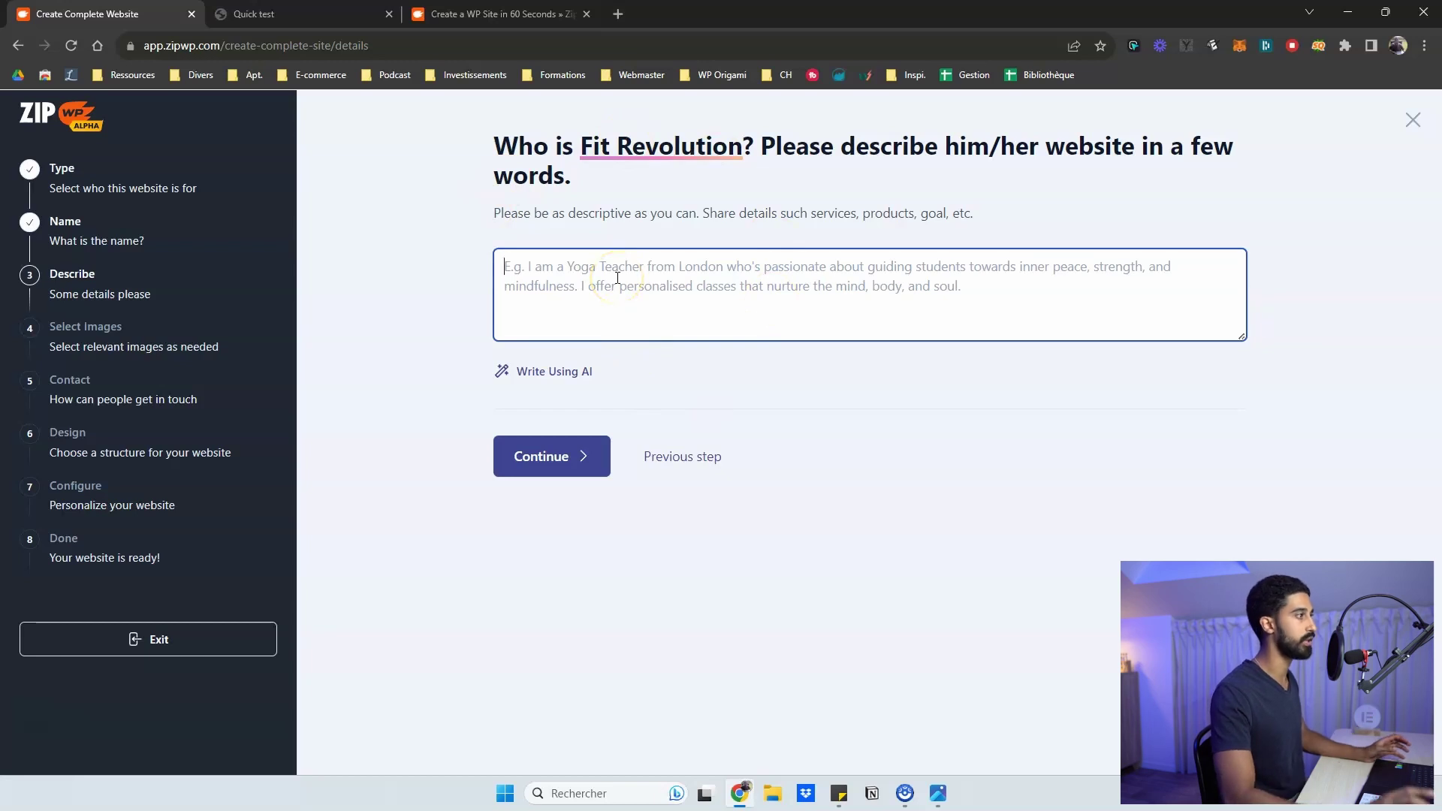
left_click(556, 382)
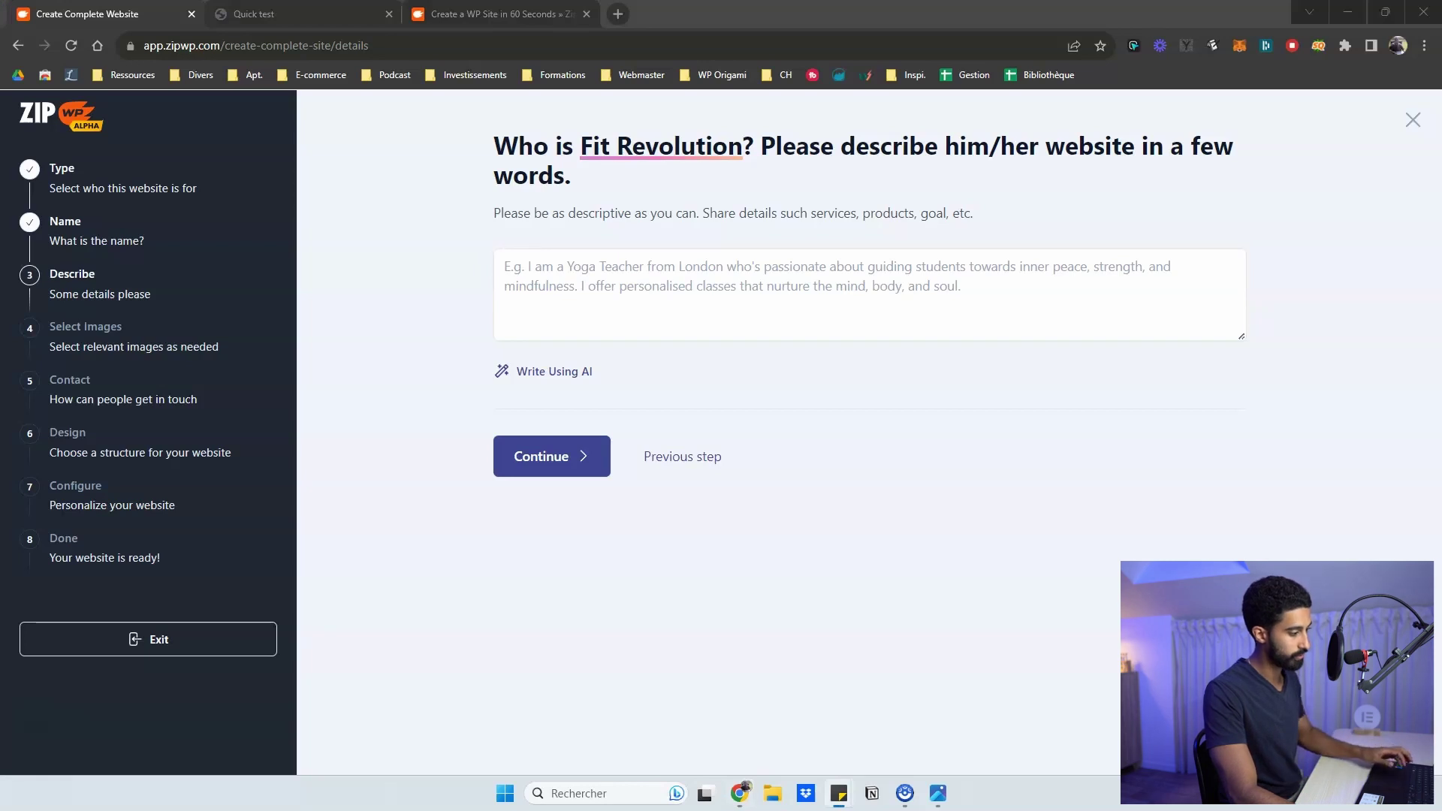
type("Website of a specialized fitness coach in bodybuilding. Alexis offers customized lessons starting at €40 per hour, including the creation of a mass-building program and in-person gym support. Additionally, he provides guidance for weight loss and muscle strengthening to enhance your athletic performance. Alexis has been practicing bodybuilding for nearly 10 years and has competed in several bodybuilding competitions. He has successfully coached over 300 individuals. The website offers the convenience of booking and making online payments for a session. It is a simple, modern website with a predominant blue theme")
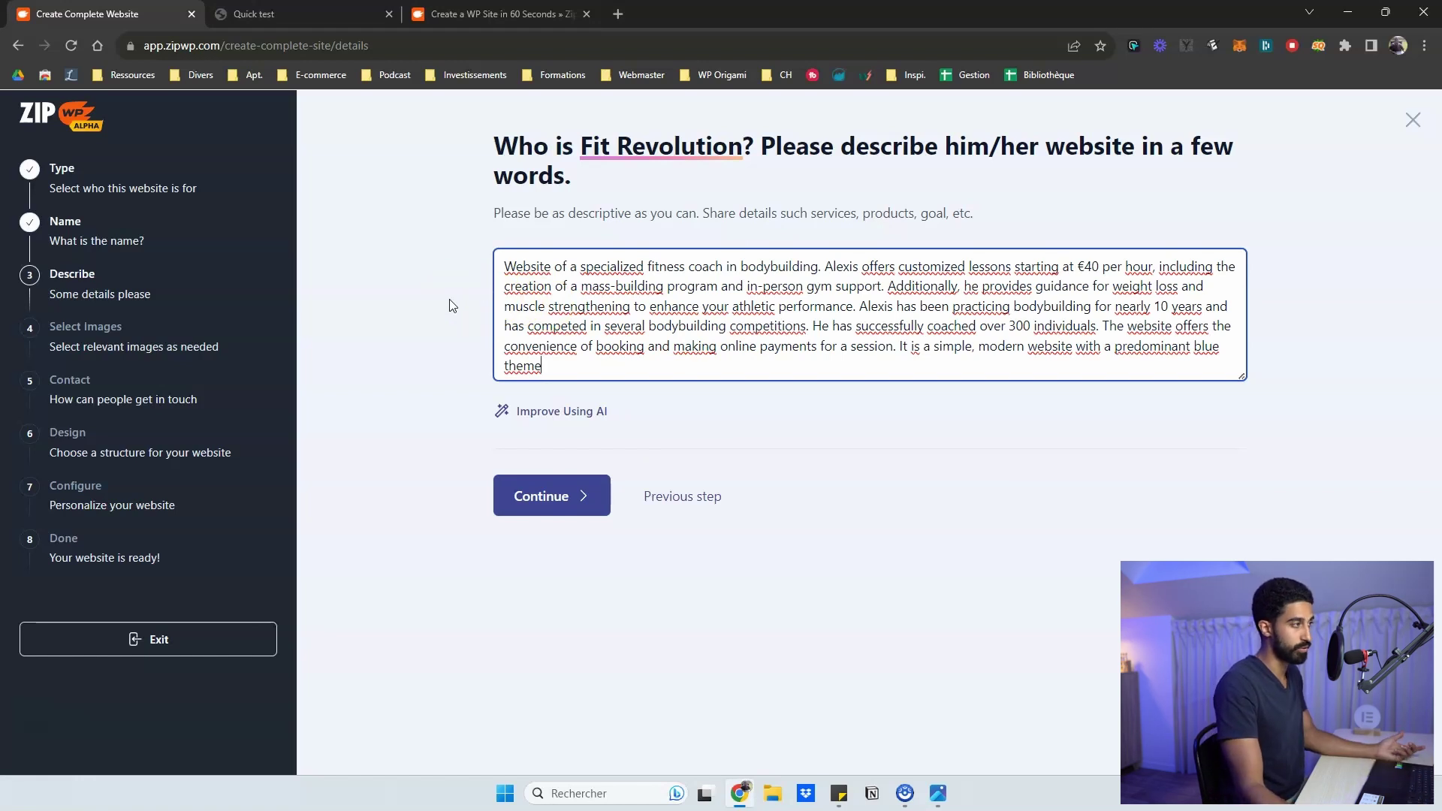
left_click(520, 417)
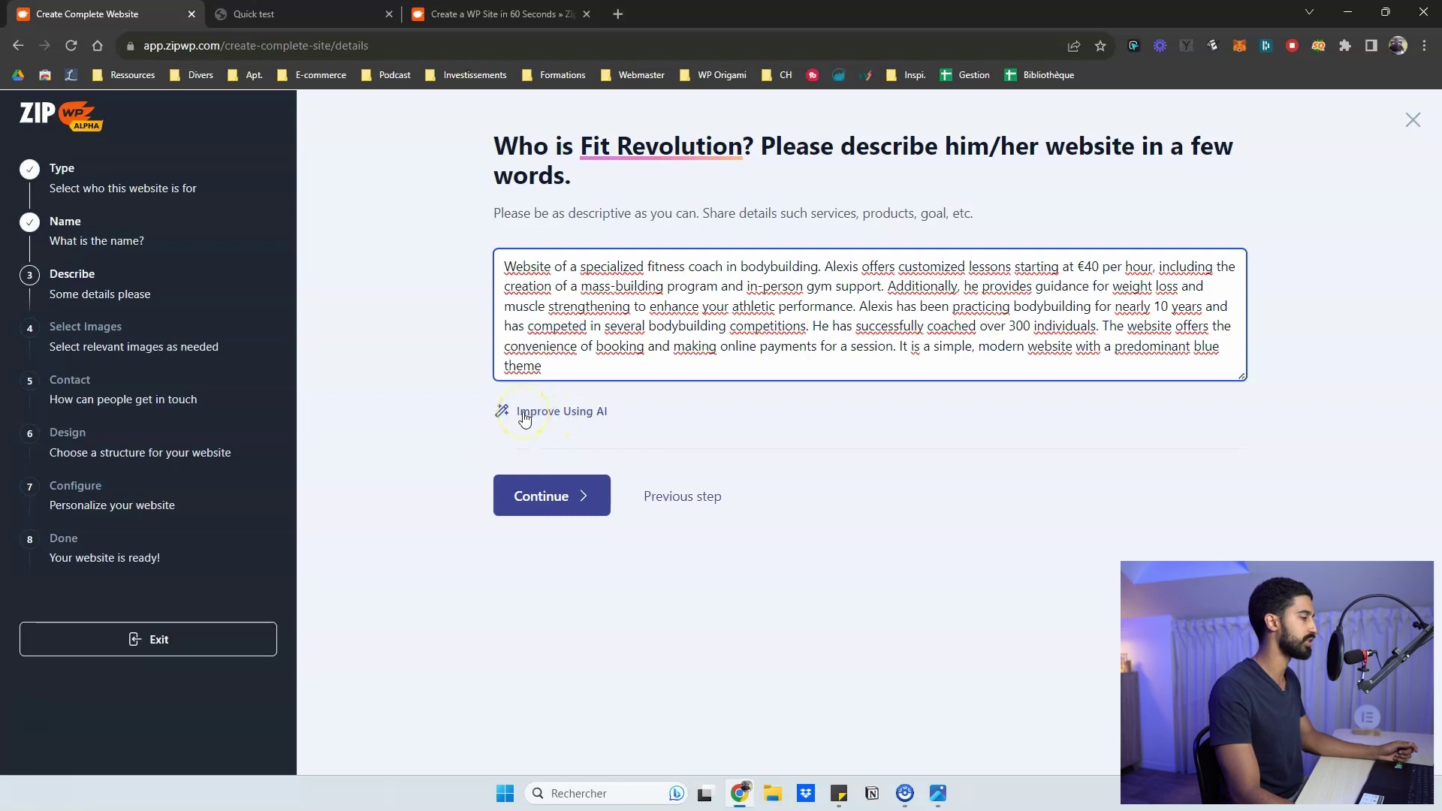
left_click(407, 332)
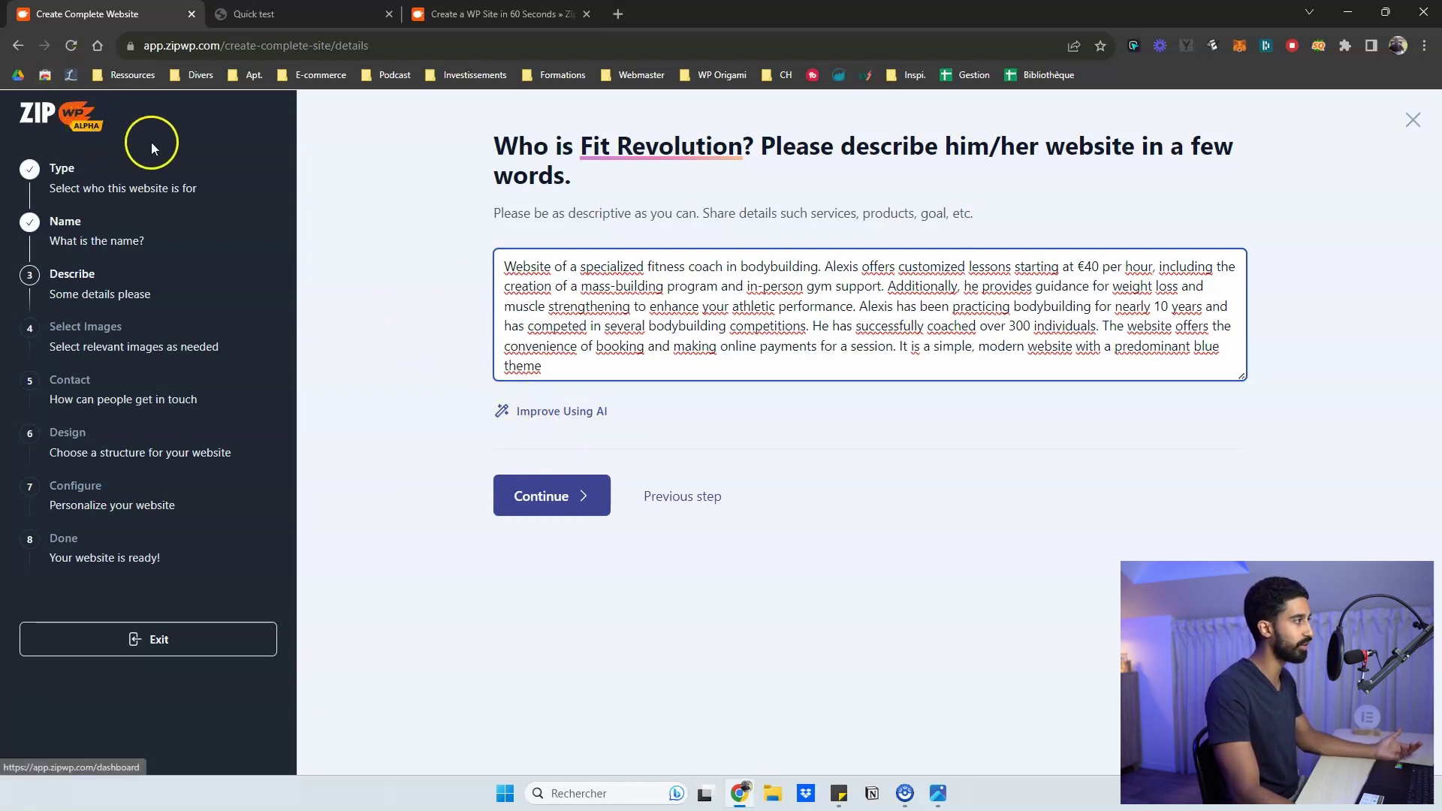
left_click(586, 417)
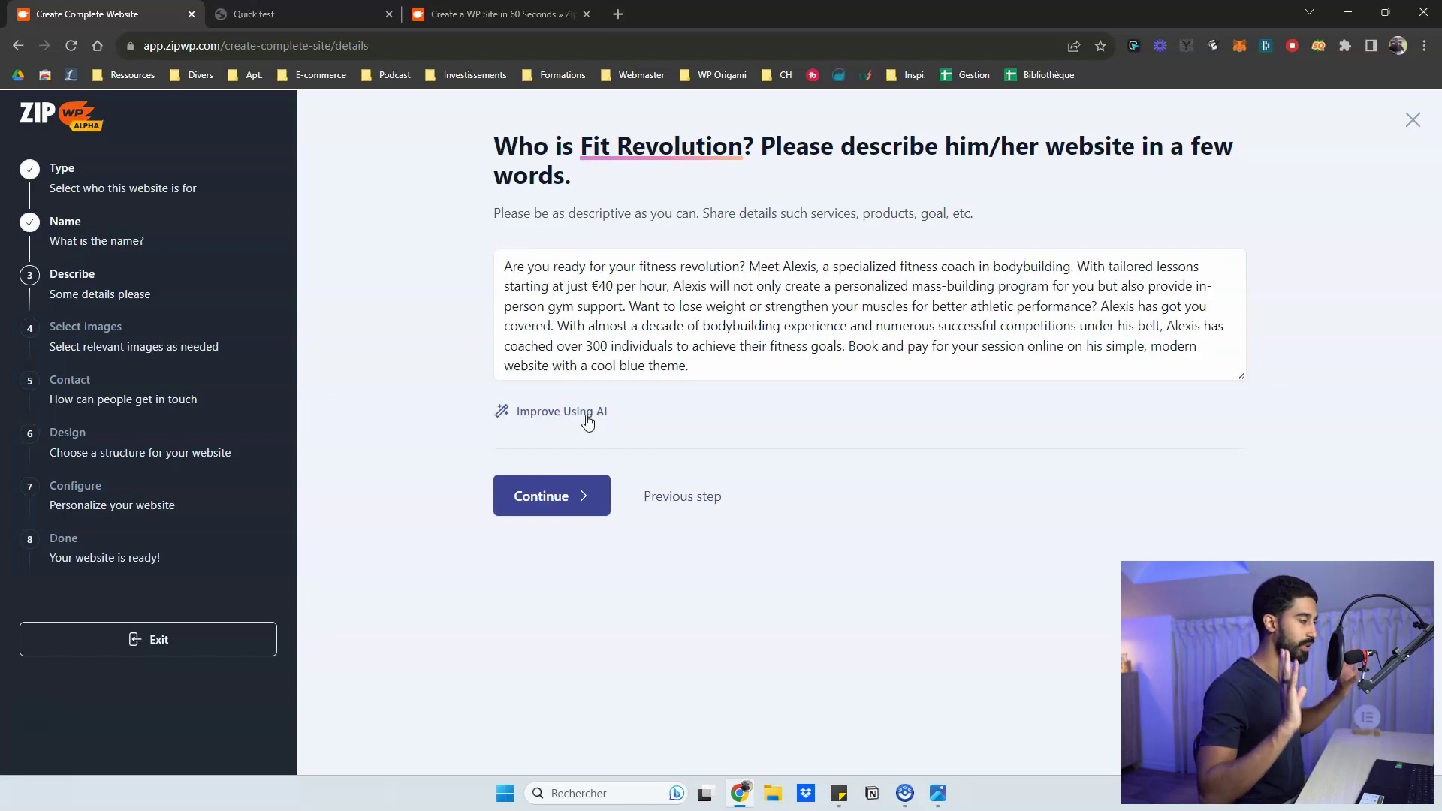
left_click(564, 507)
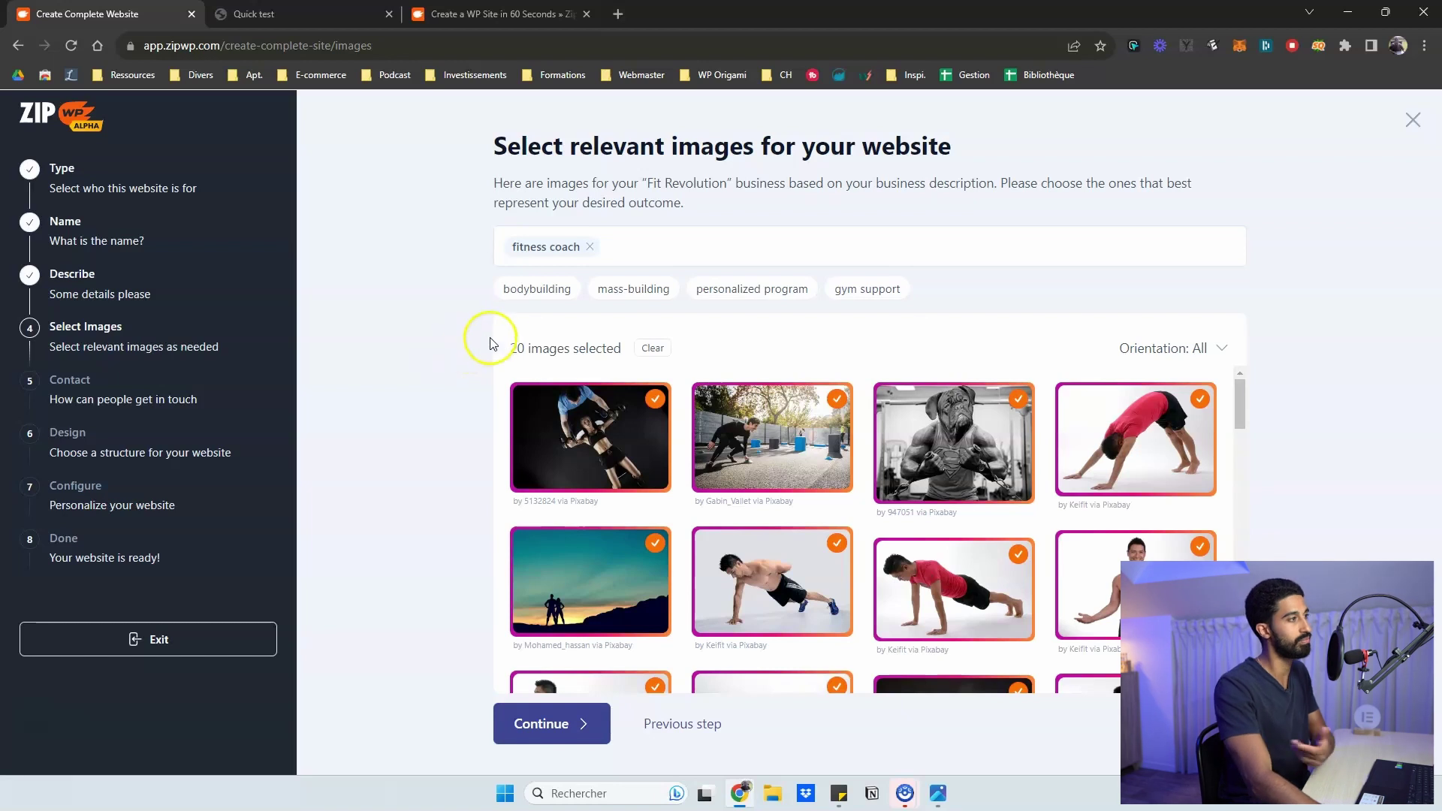
Browse images under the bodybuilding, mass-building and personalized program keywords
left_click(552, 295)
left_click(630, 290)
left_click(722, 290)
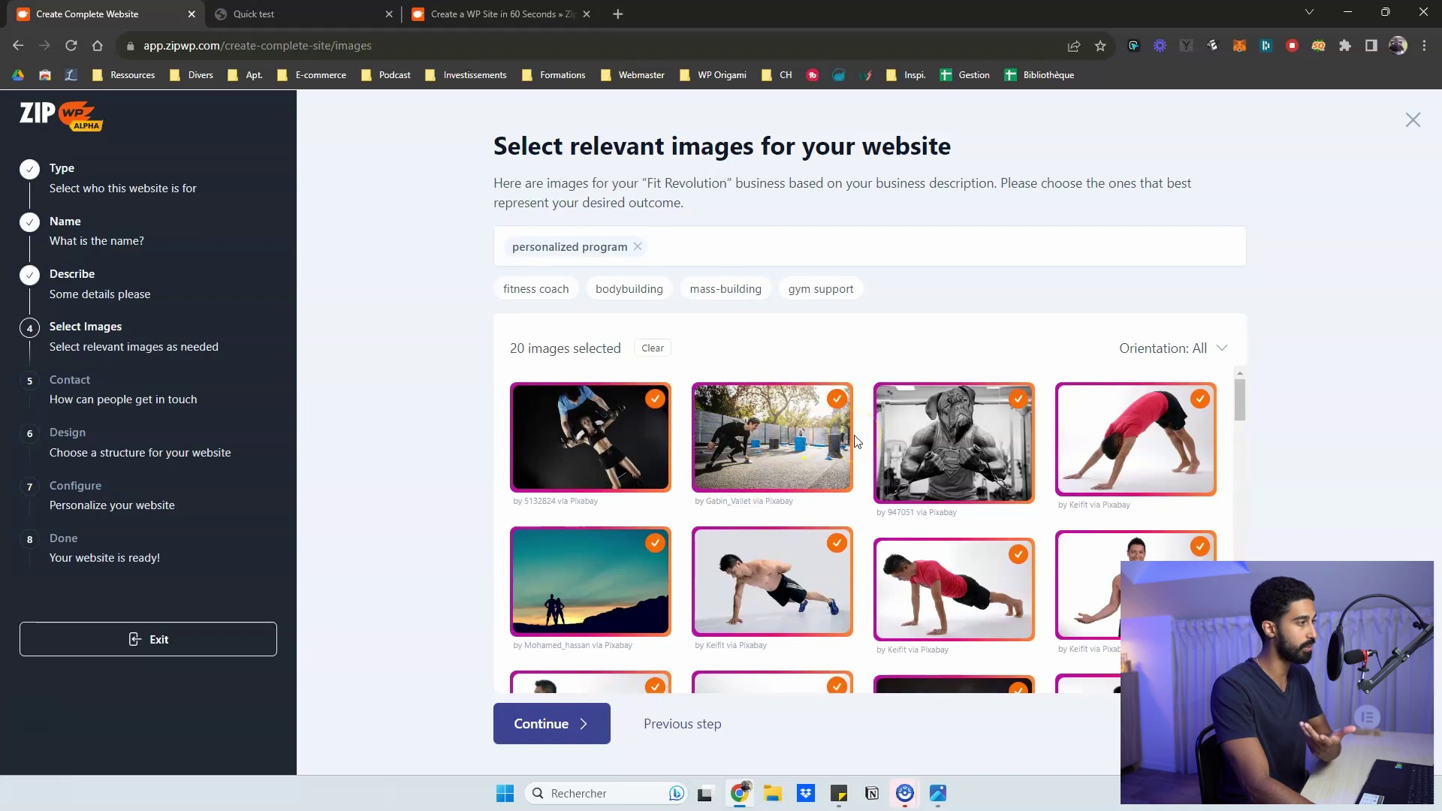
scroll(822, 393, "down", 2)
scroll(869, 473, "down", 3)
scroll(871, 479, "up", 2)
scroll(871, 479, "up", 1)
Swap some push-up shots and drop the standing man to settle on 19 images, then continue
left_click(788, 558)
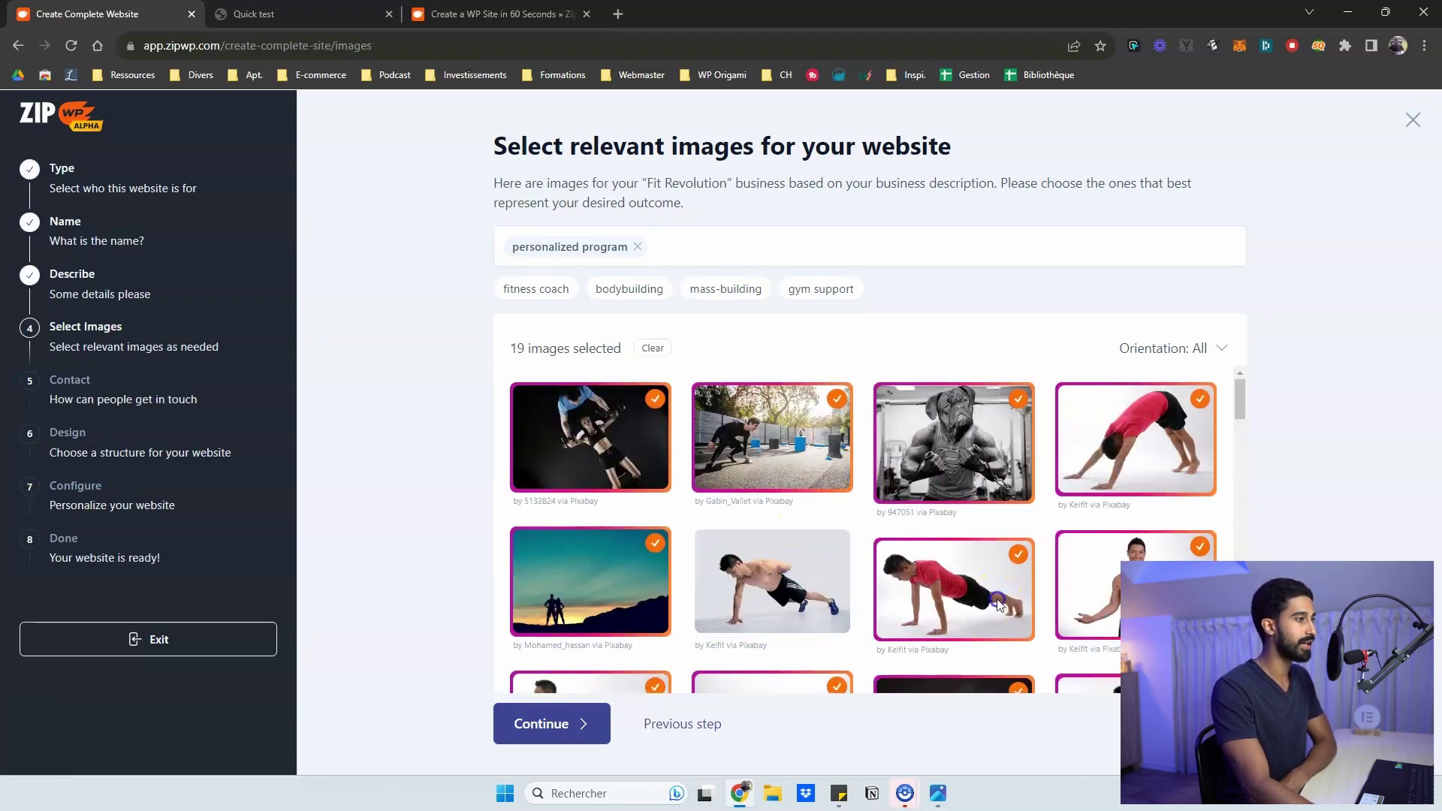
left_click(997, 605)
left_click(1126, 572)
left_click(940, 571)
left_click(763, 563)
scroll(762, 563, "down", 1)
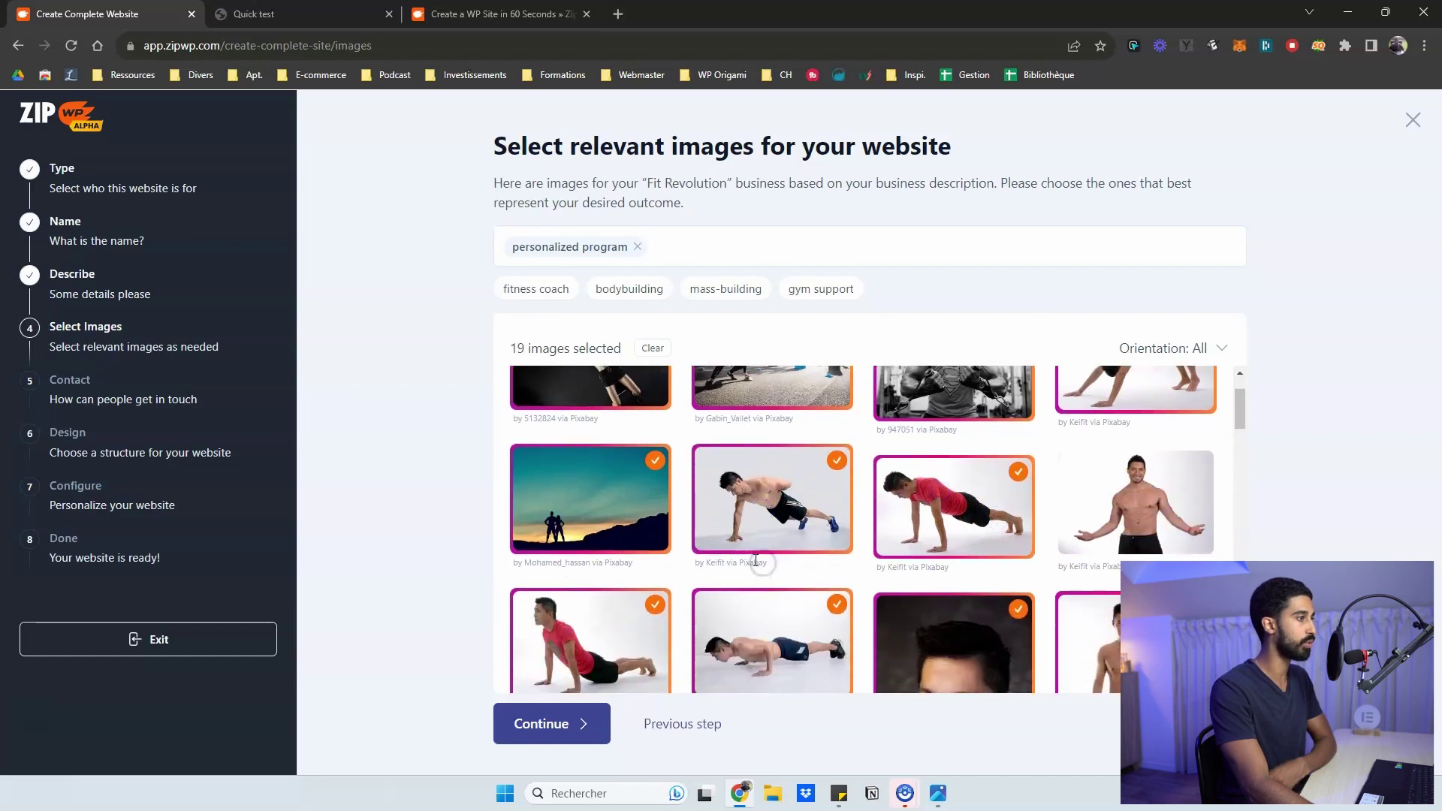
scroll(771, 537, "down", 3)
scroll(819, 519, "down", 3)
scroll(823, 518, "down", 2)
scroll(823, 519, "up", 3)
scroll(990, 525, "up", 3)
scroll(789, 451, "up", 2)
left_click(641, 289)
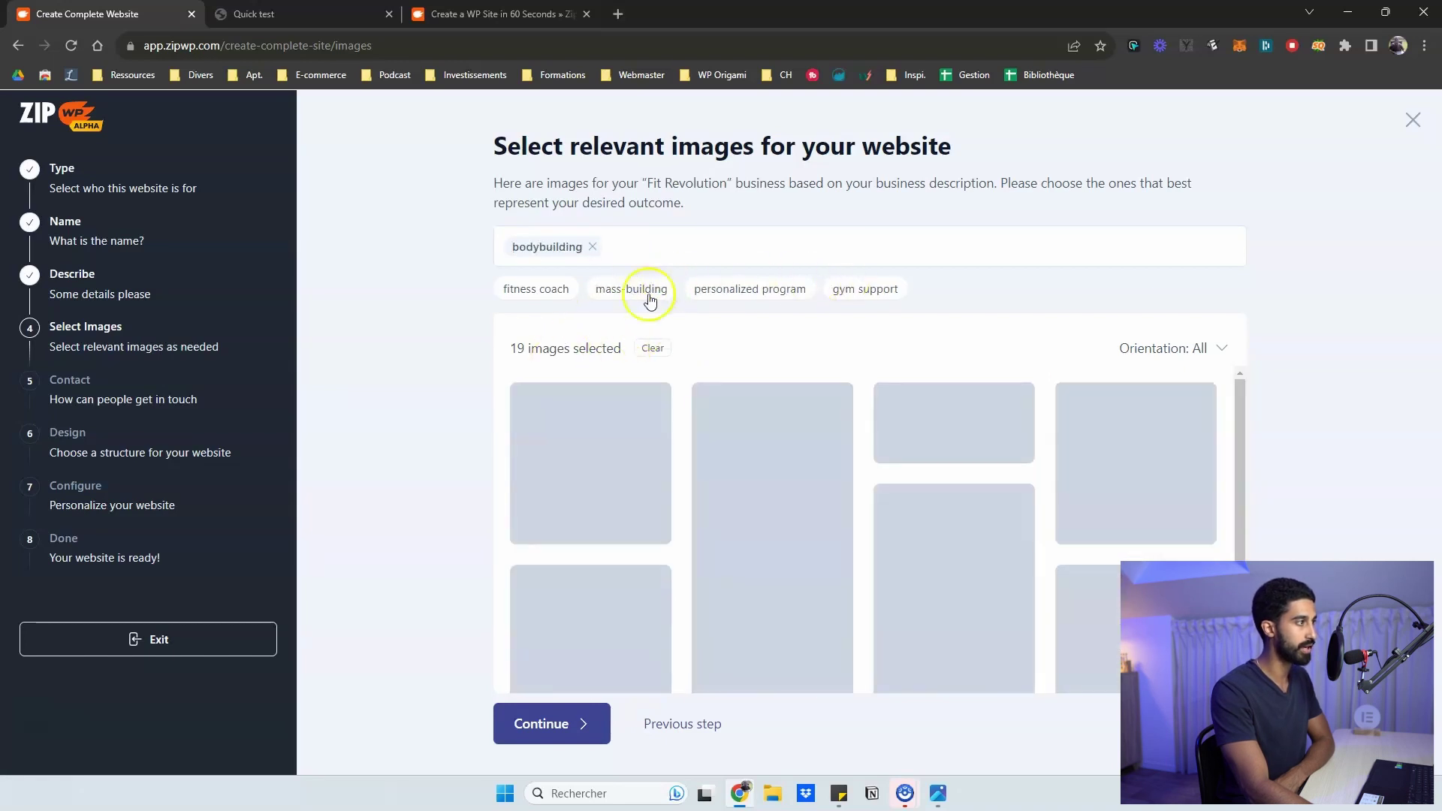
scroll(804, 451, "down", 2)
scroll(818, 449, "up", 2)
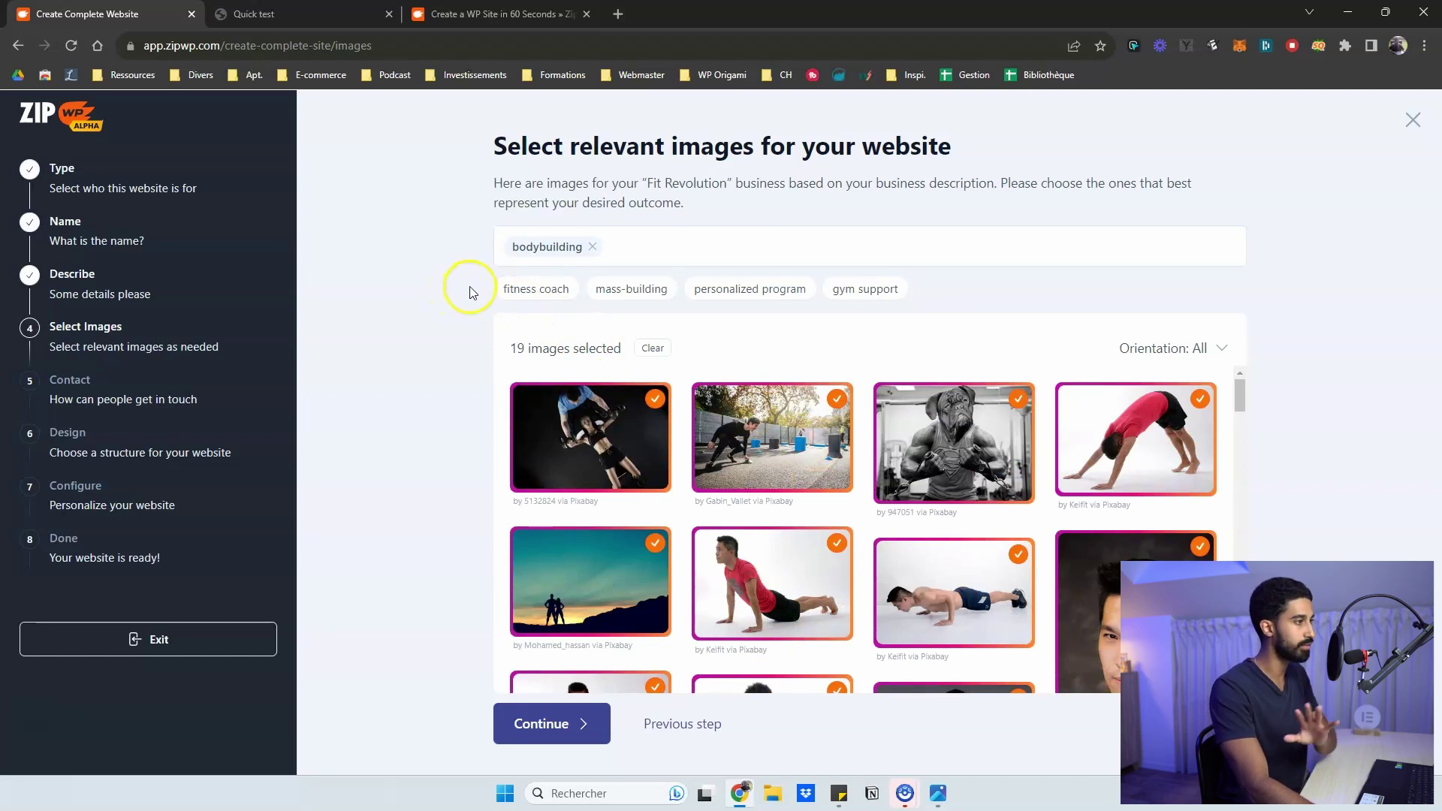
left_click(540, 725)
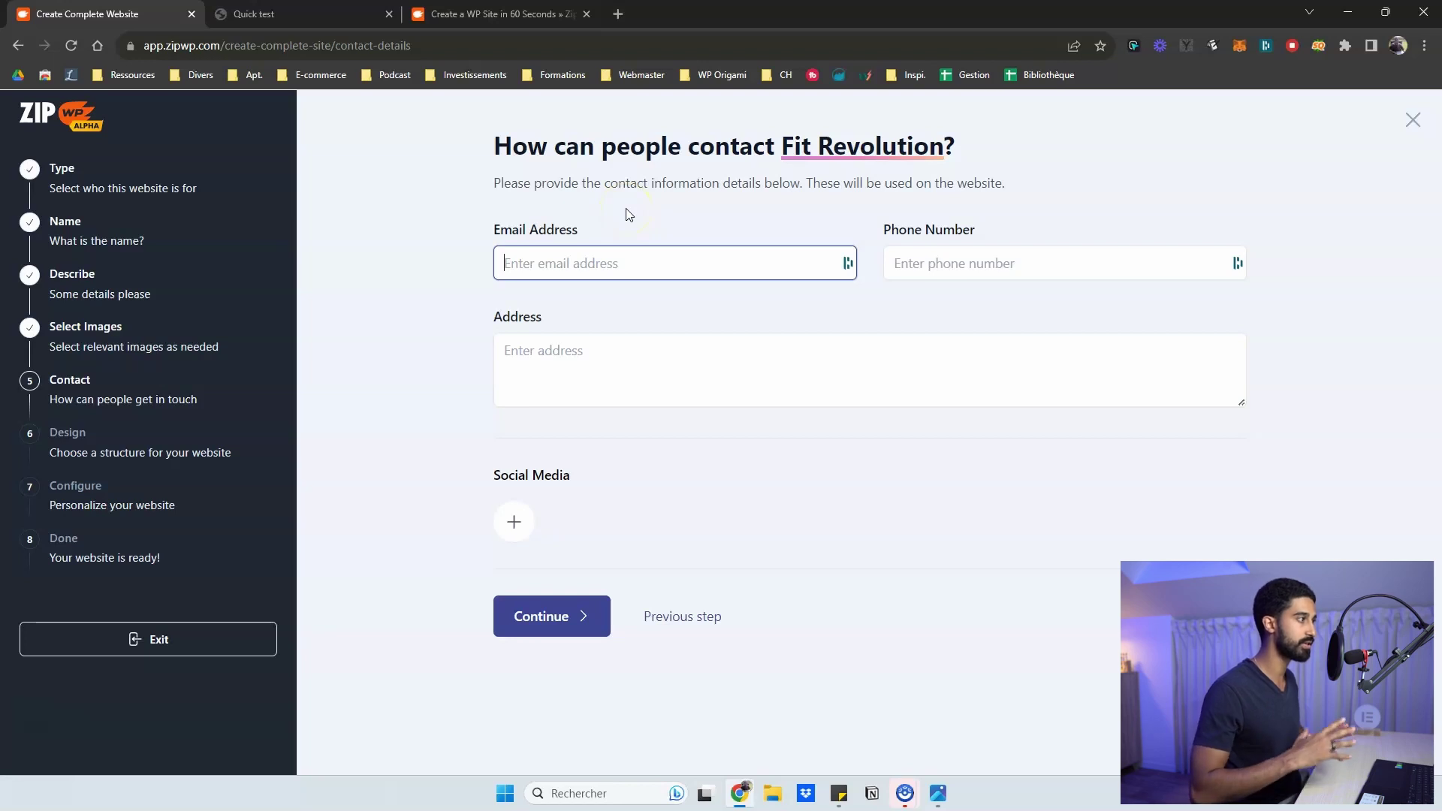
Enter email, phone and address, add a Facebook profile link, and continue to site structure
left_click(632, 229)
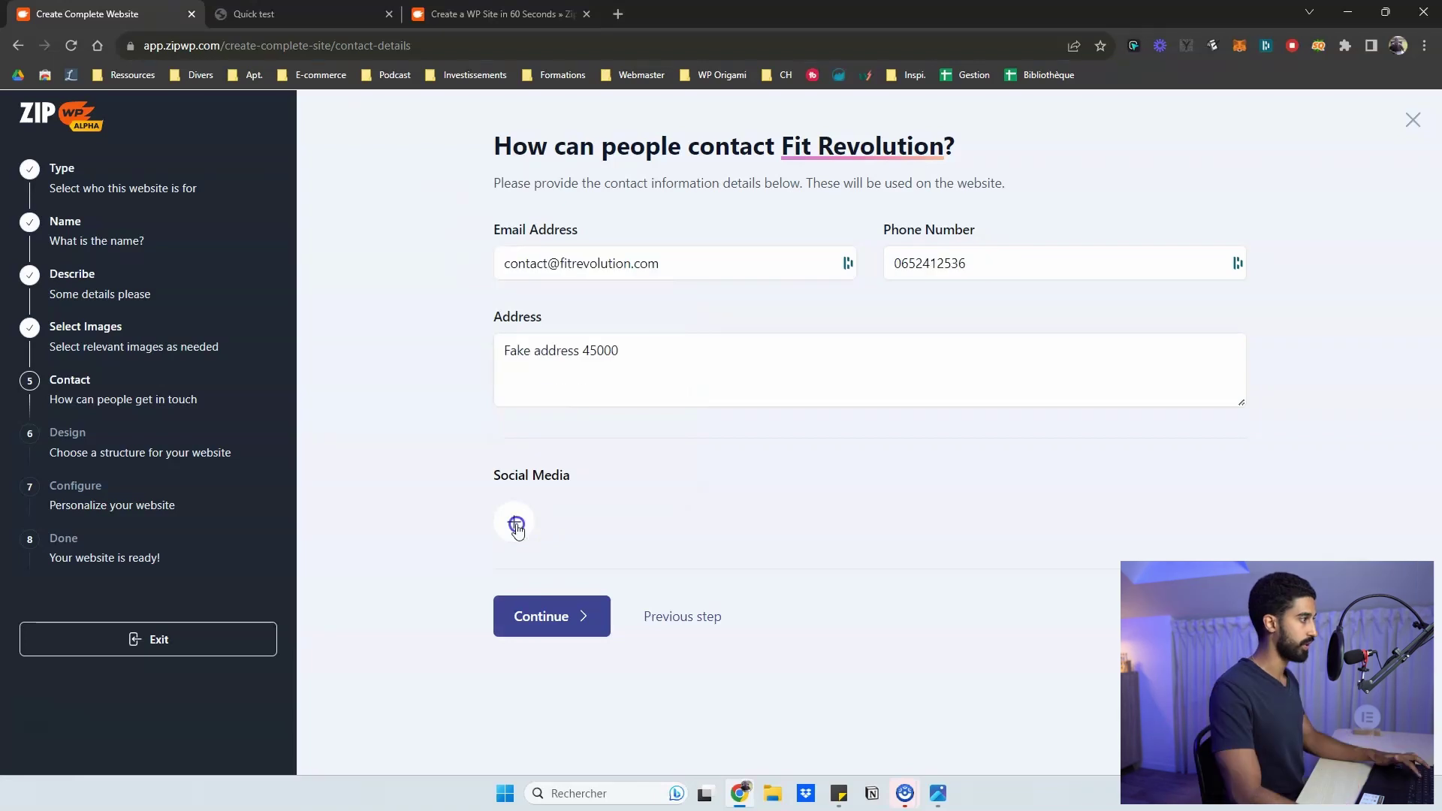
left_click(515, 521)
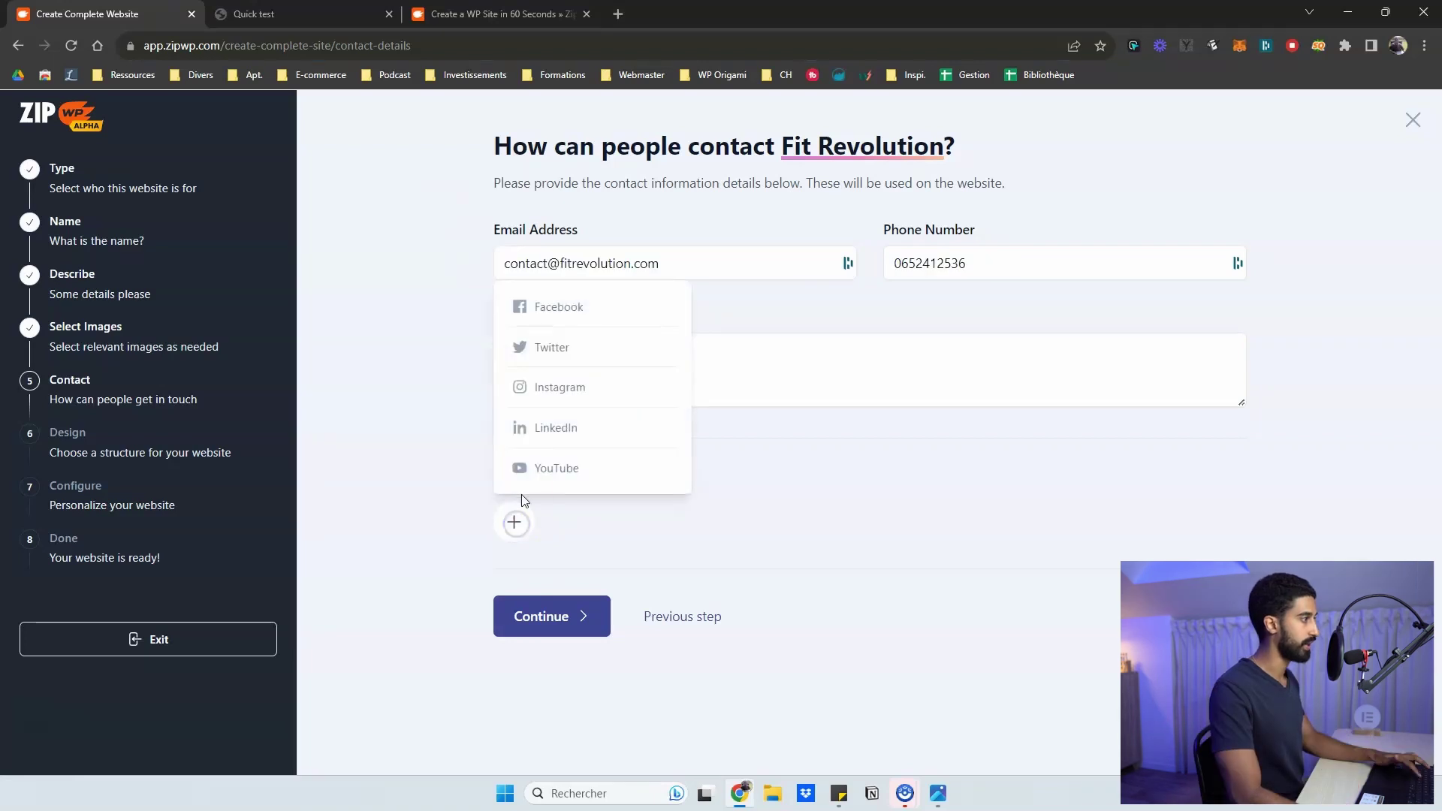
left_click(558, 306)
left_click(631, 521)
type("https://zipwp.com/")
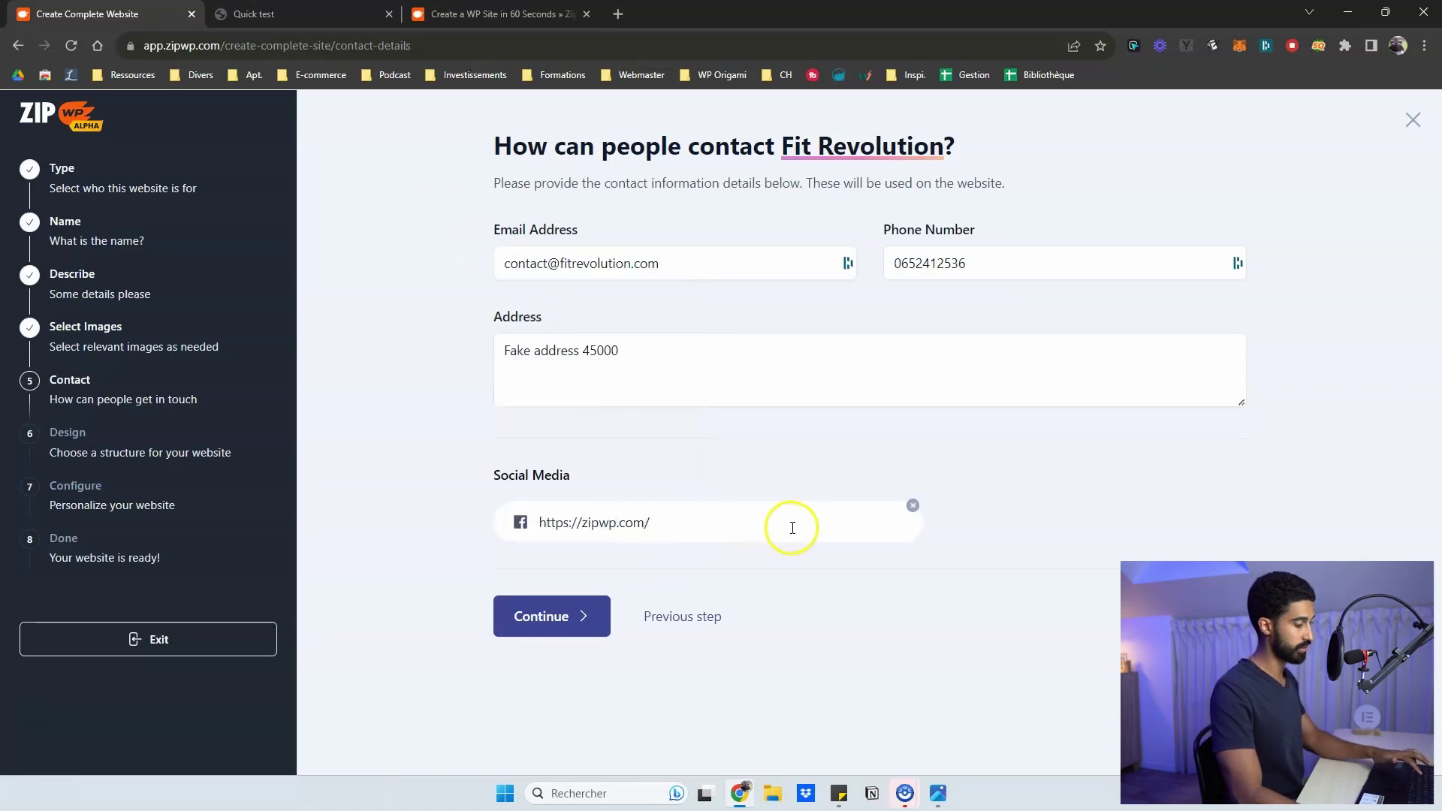
key("Return")
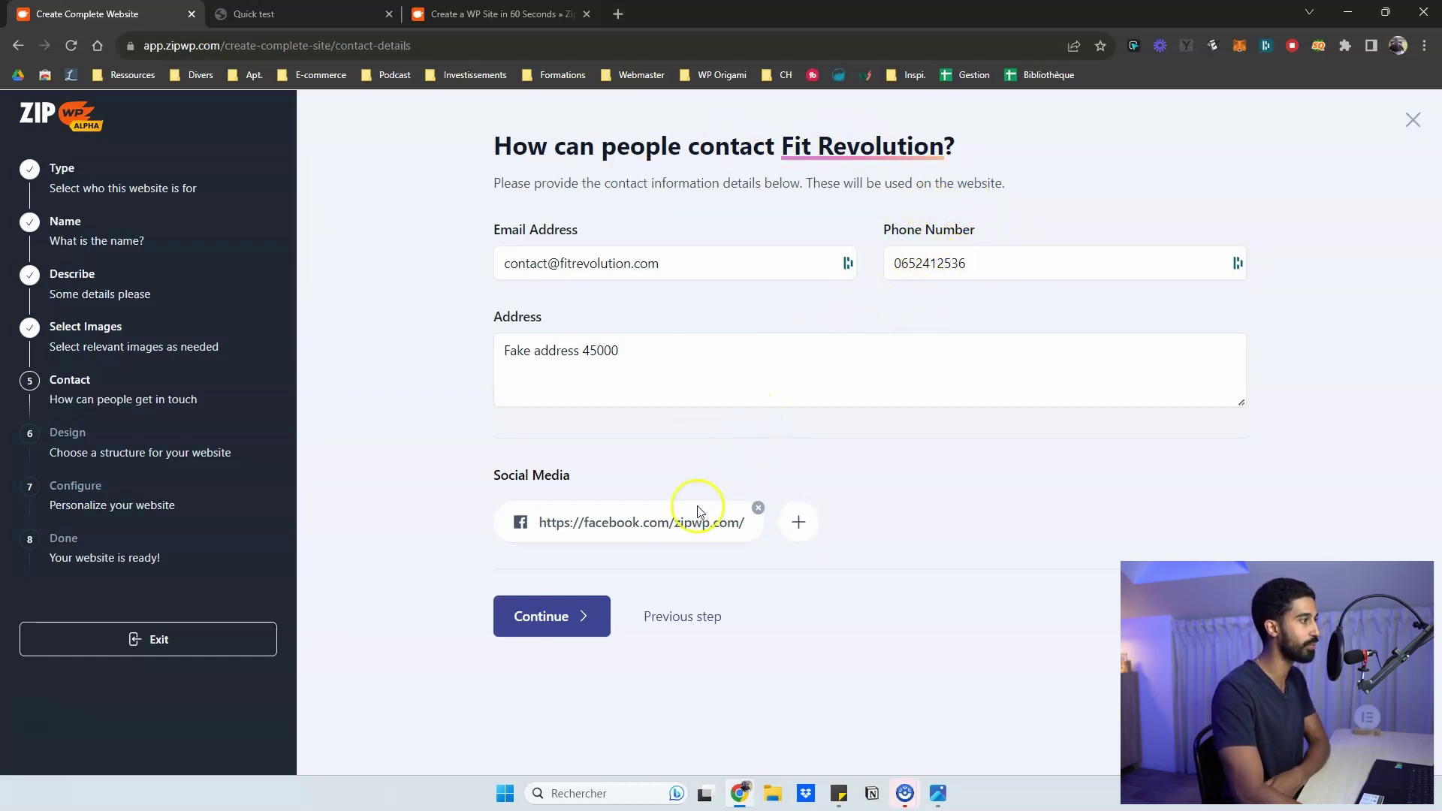
left_click(571, 624)
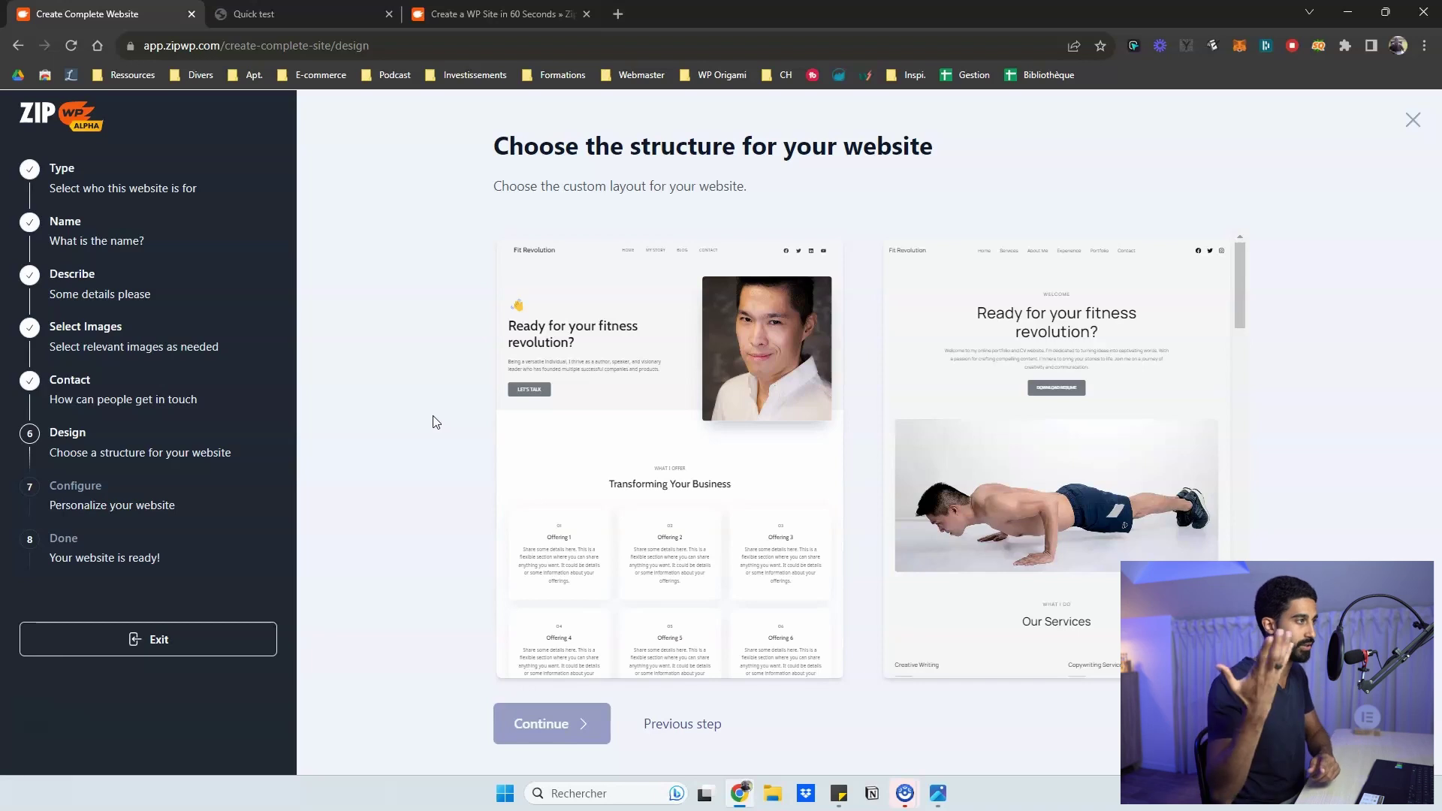
Choose the layout with the dark fitness hero banner and continue to the final review
left_click(663, 392)
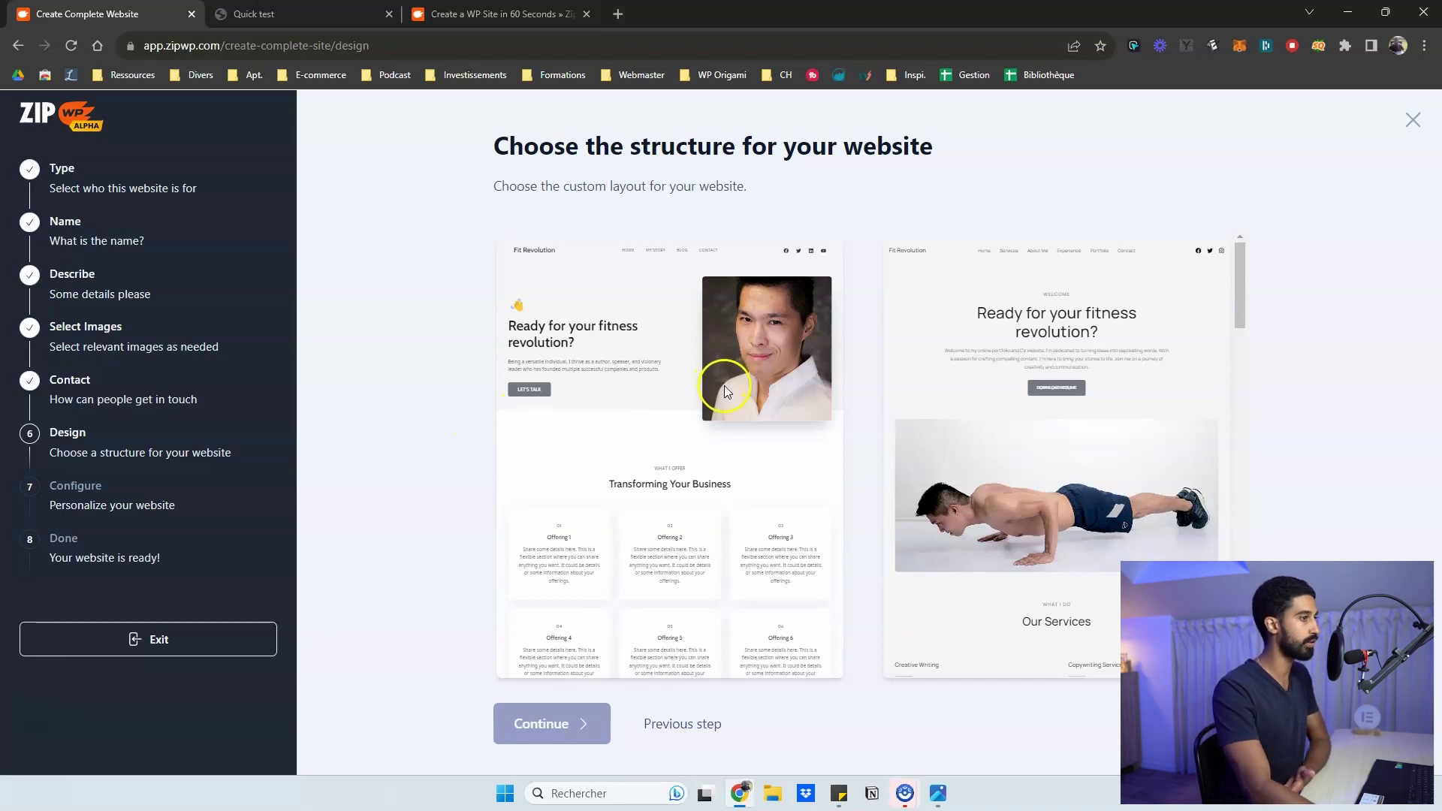
scroll(734, 404, "down", 5)
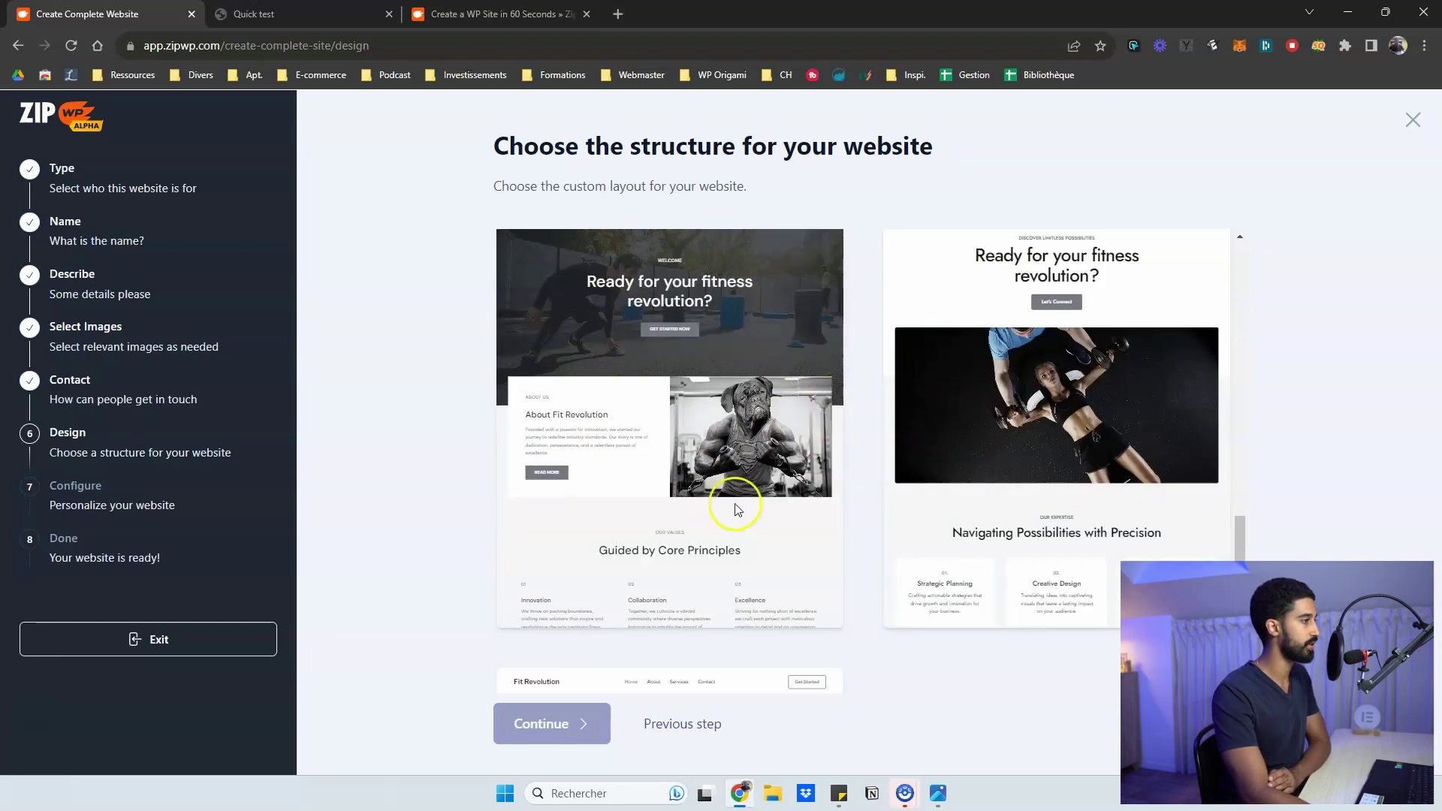
left_click(692, 333)
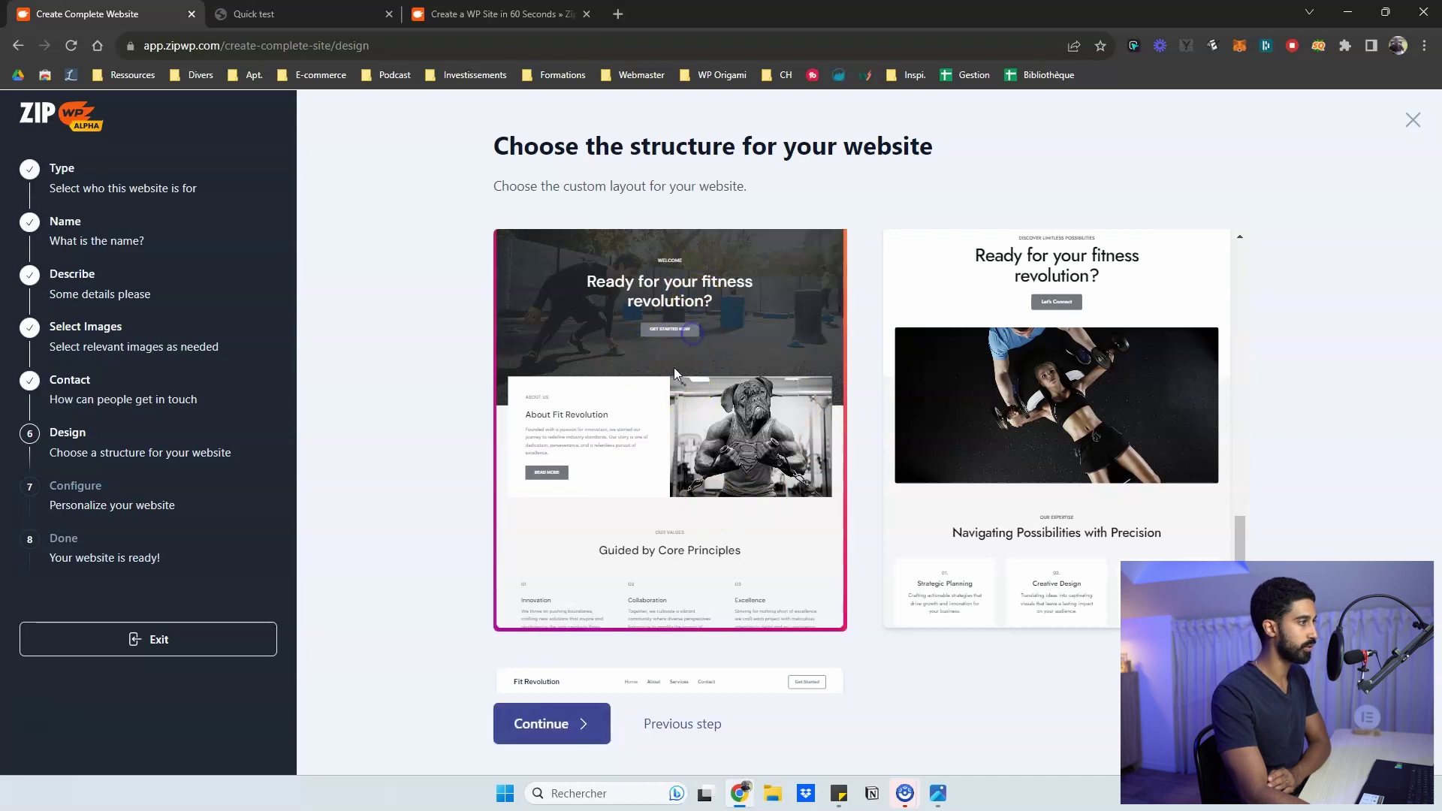
left_click(561, 717)
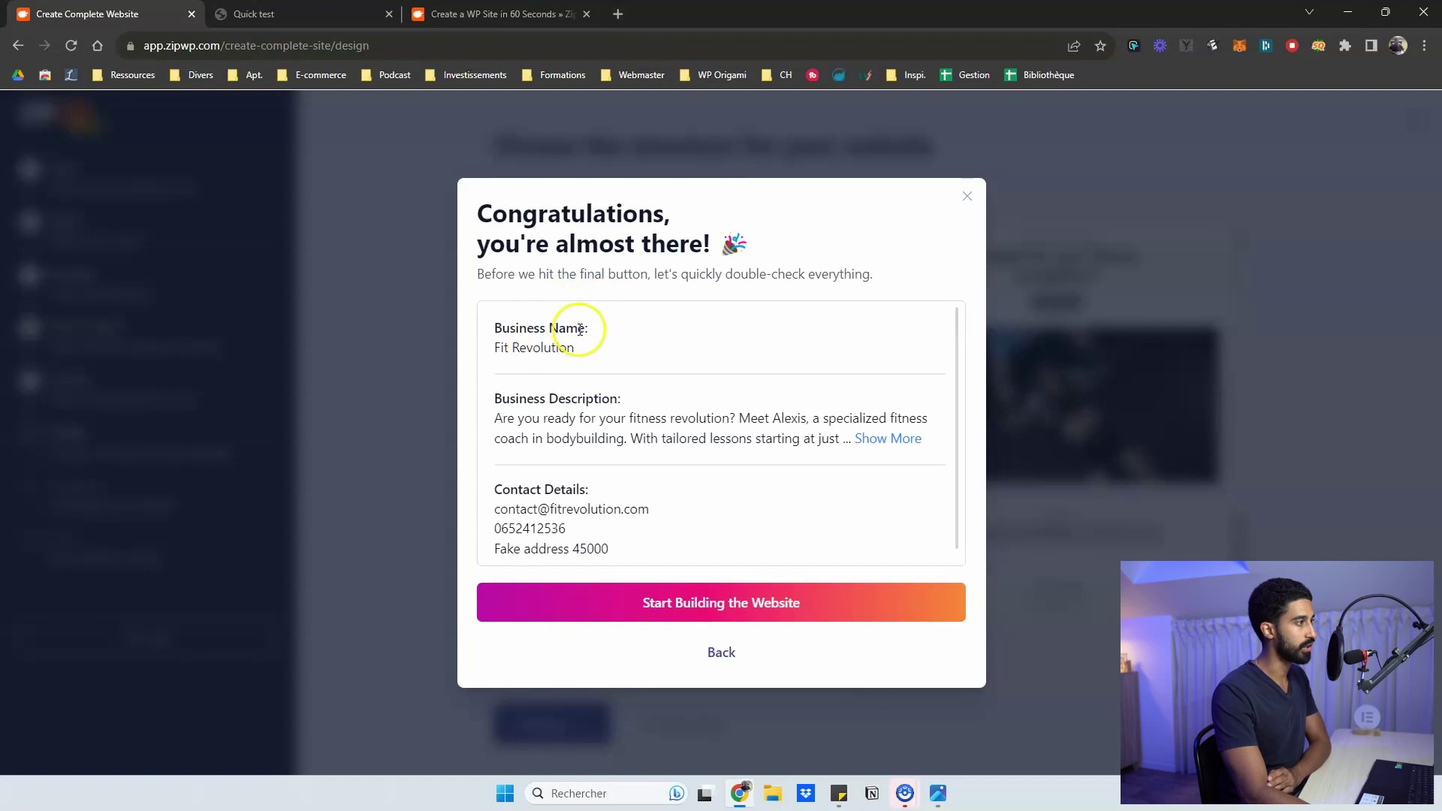
Expand the full business description, then start building the Fit Revolution website
left_click(886, 440)
scroll(744, 409, "down", 1)
scroll(653, 335, "up", 1)
scroll(545, 335, "down", 3)
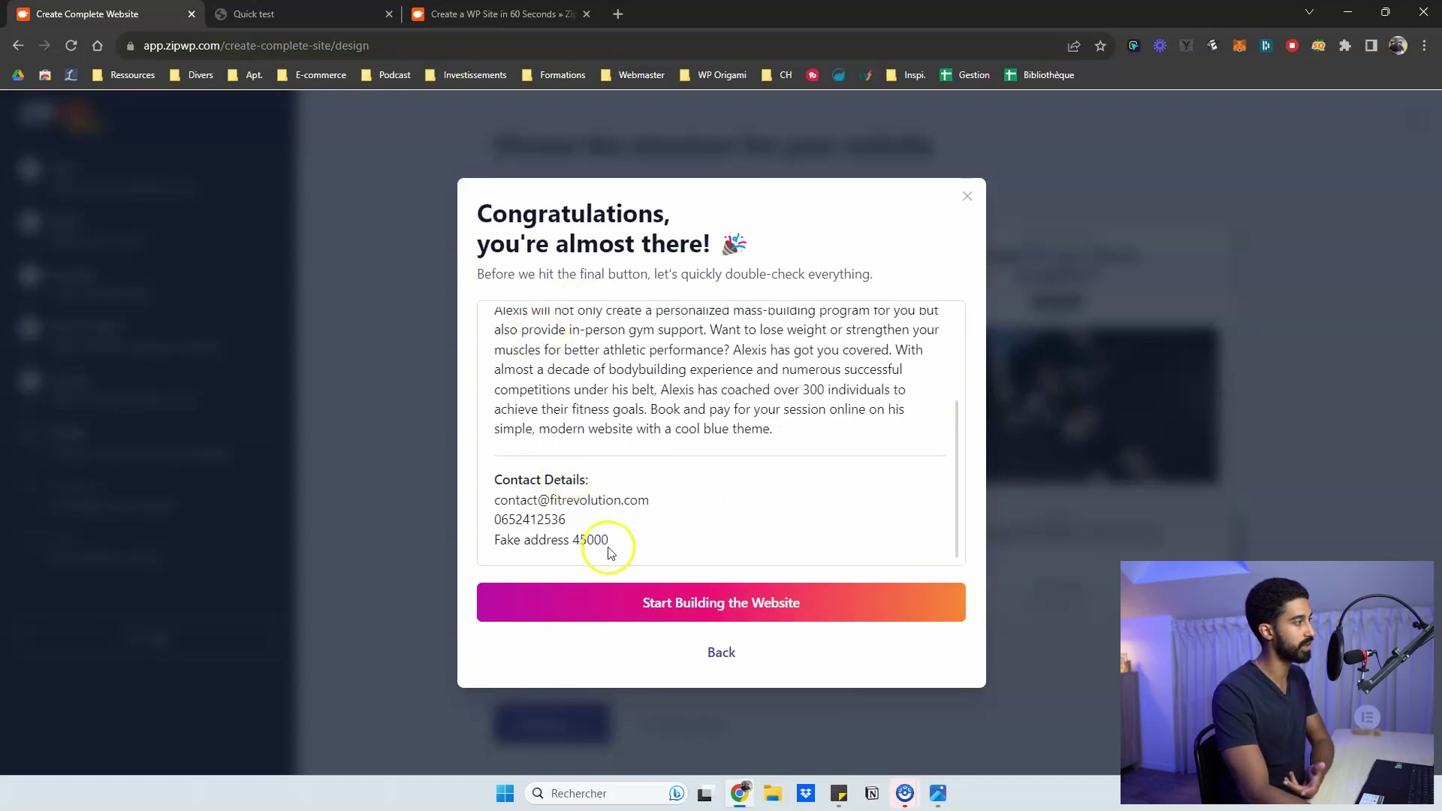
left_click(708, 605)
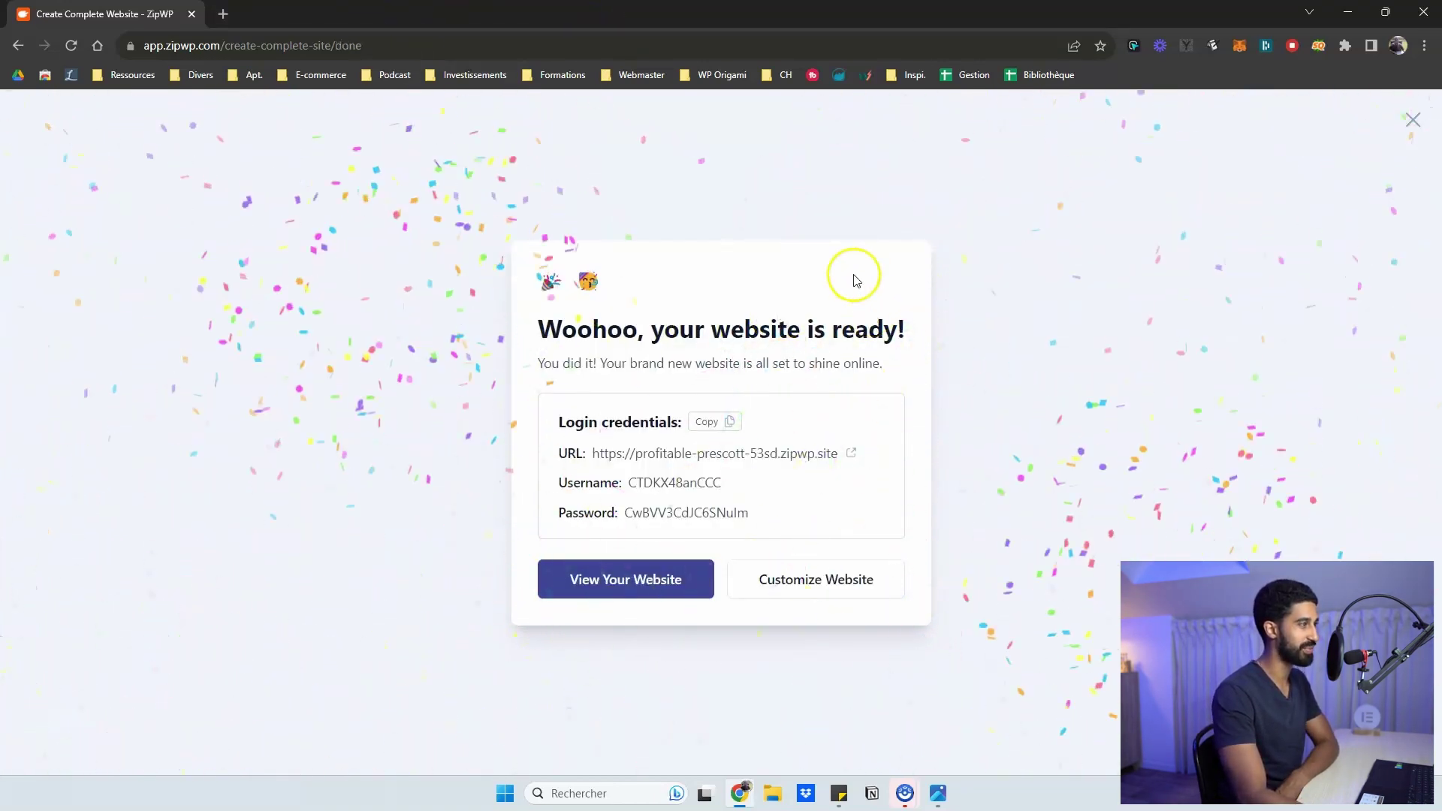
Open the finished Fit Revolution site in a new tab and return to the ZipWP tab
left_click(855, 454)
key("ctrl+1")
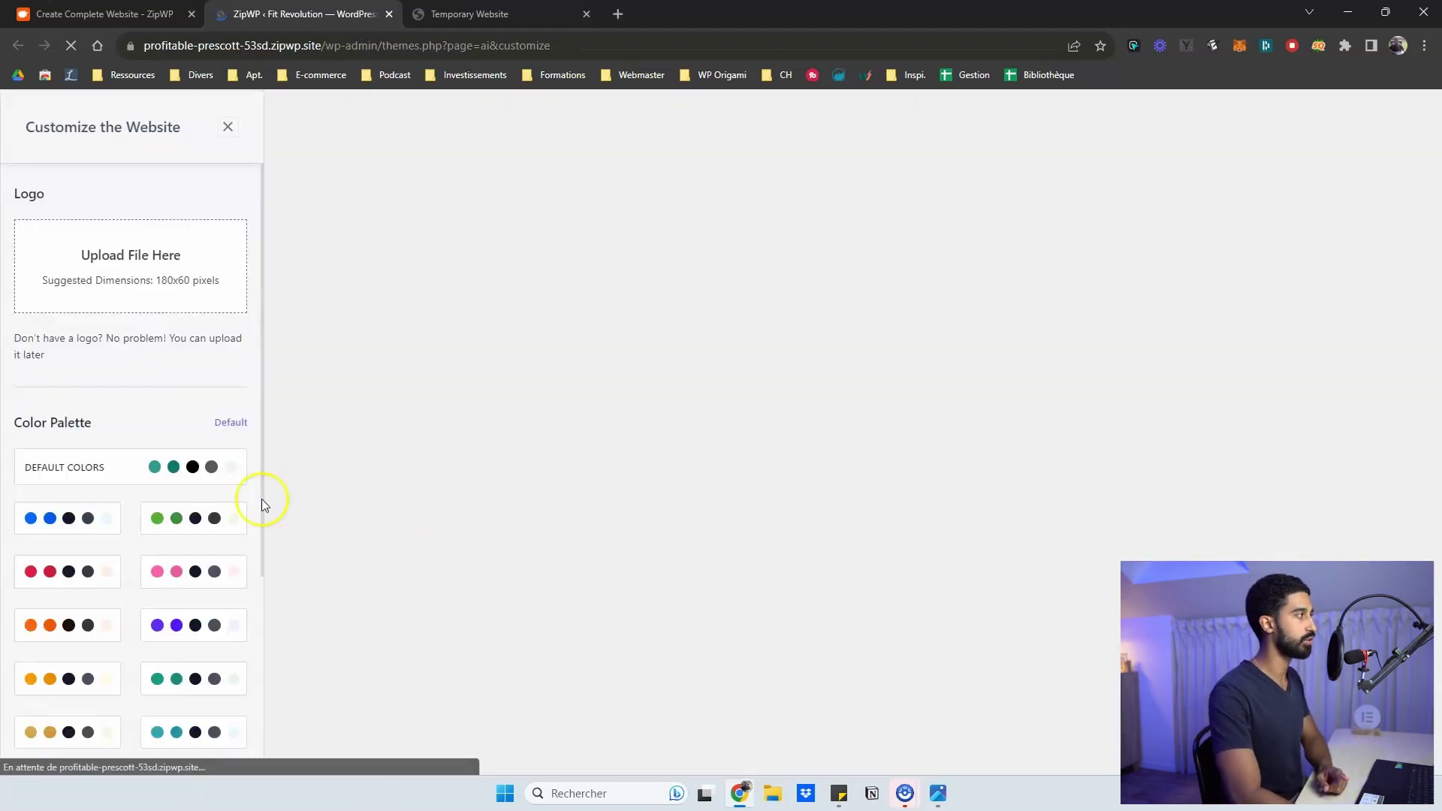
scroll(85, 282, "down", 2)
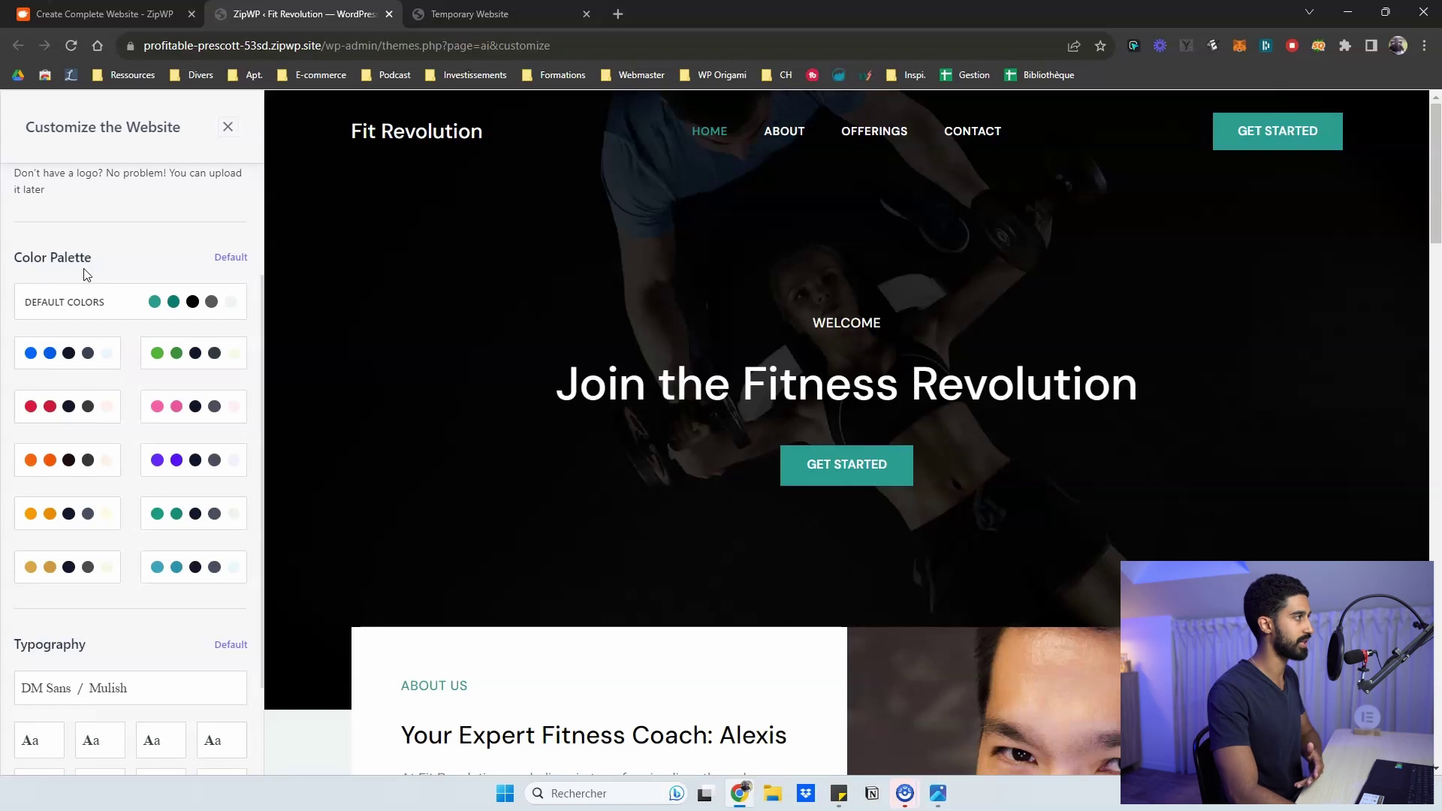
scroll(101, 313, "down", 1)
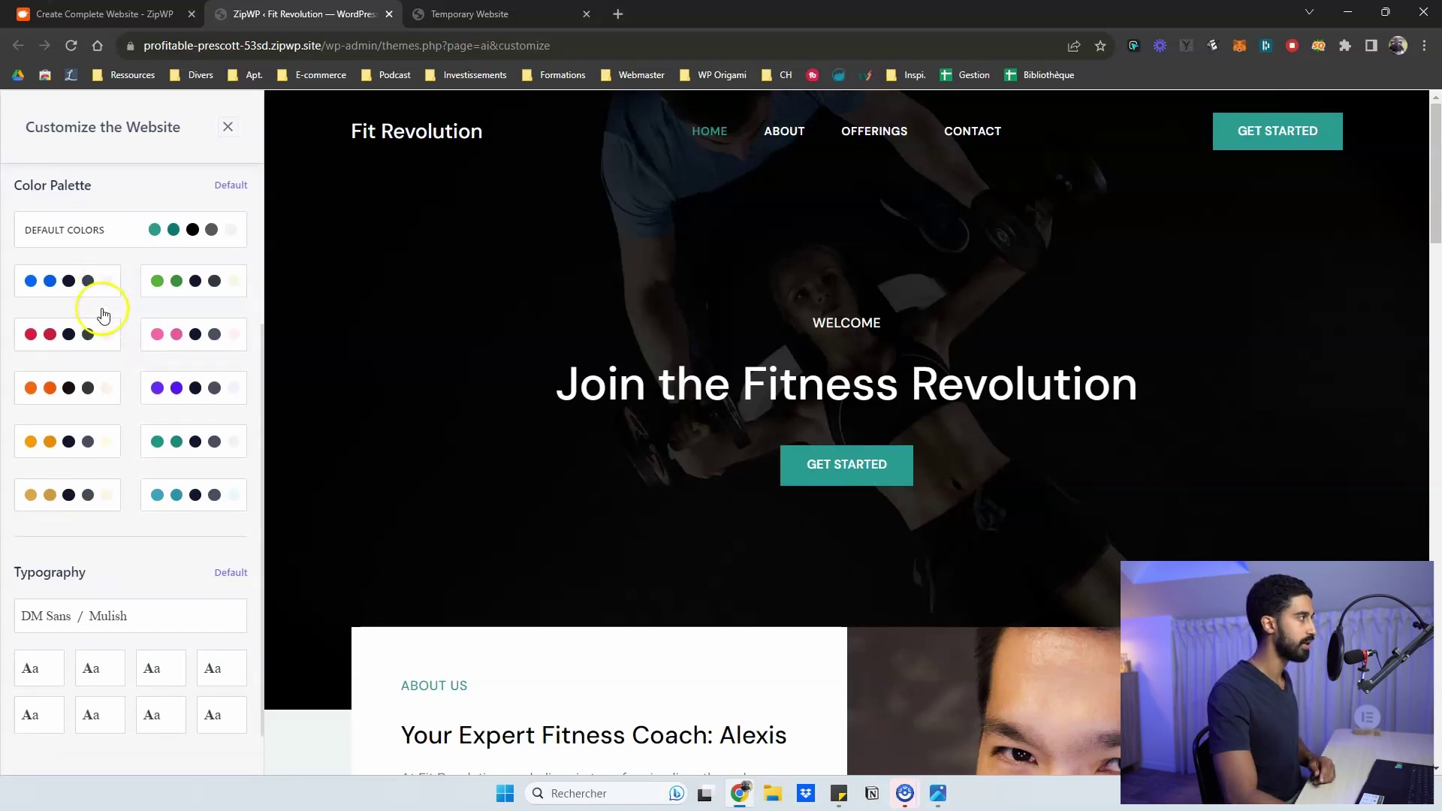
scroll(102, 318, "up", 3)
scroll(96, 326, "down", 1)
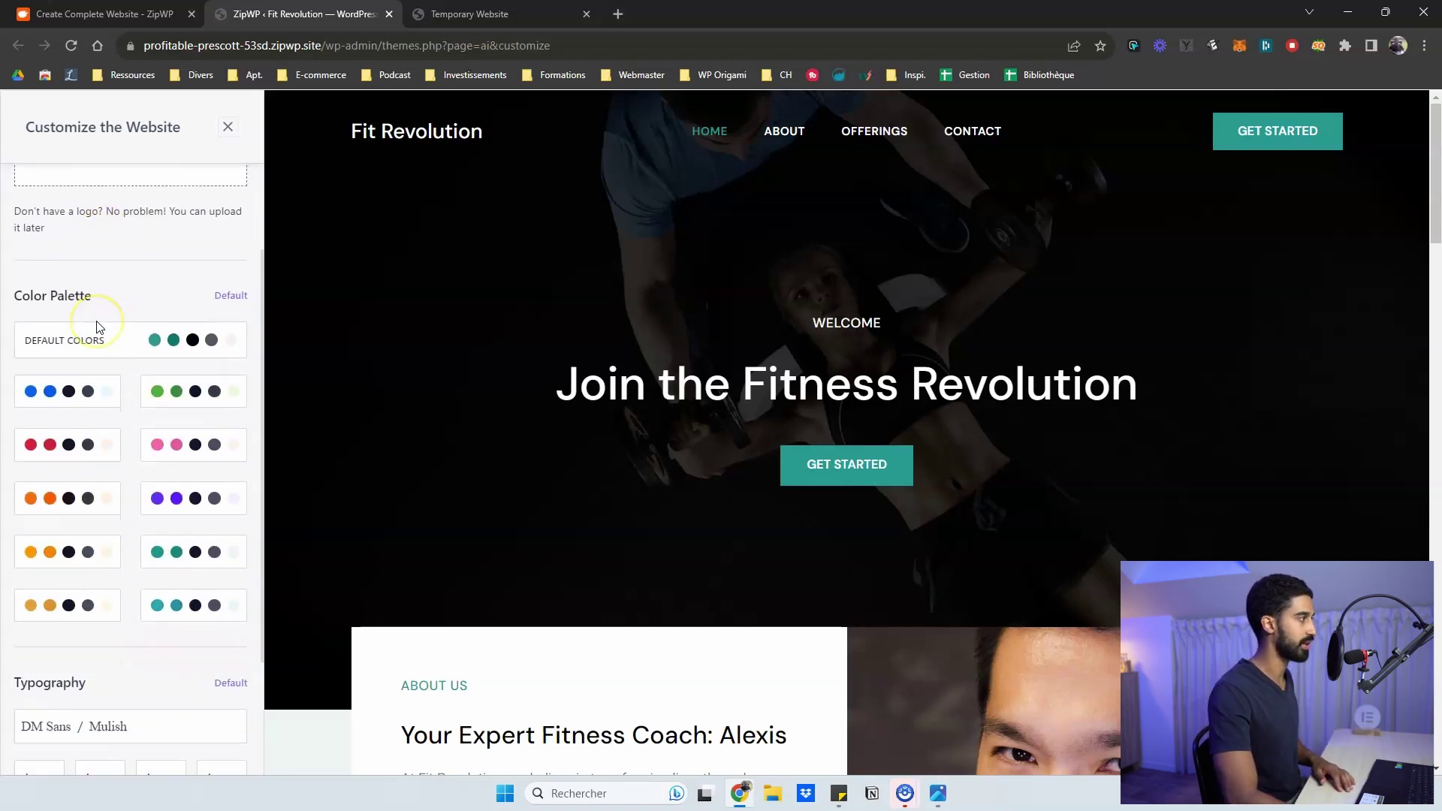
scroll(97, 322, "down", 1)
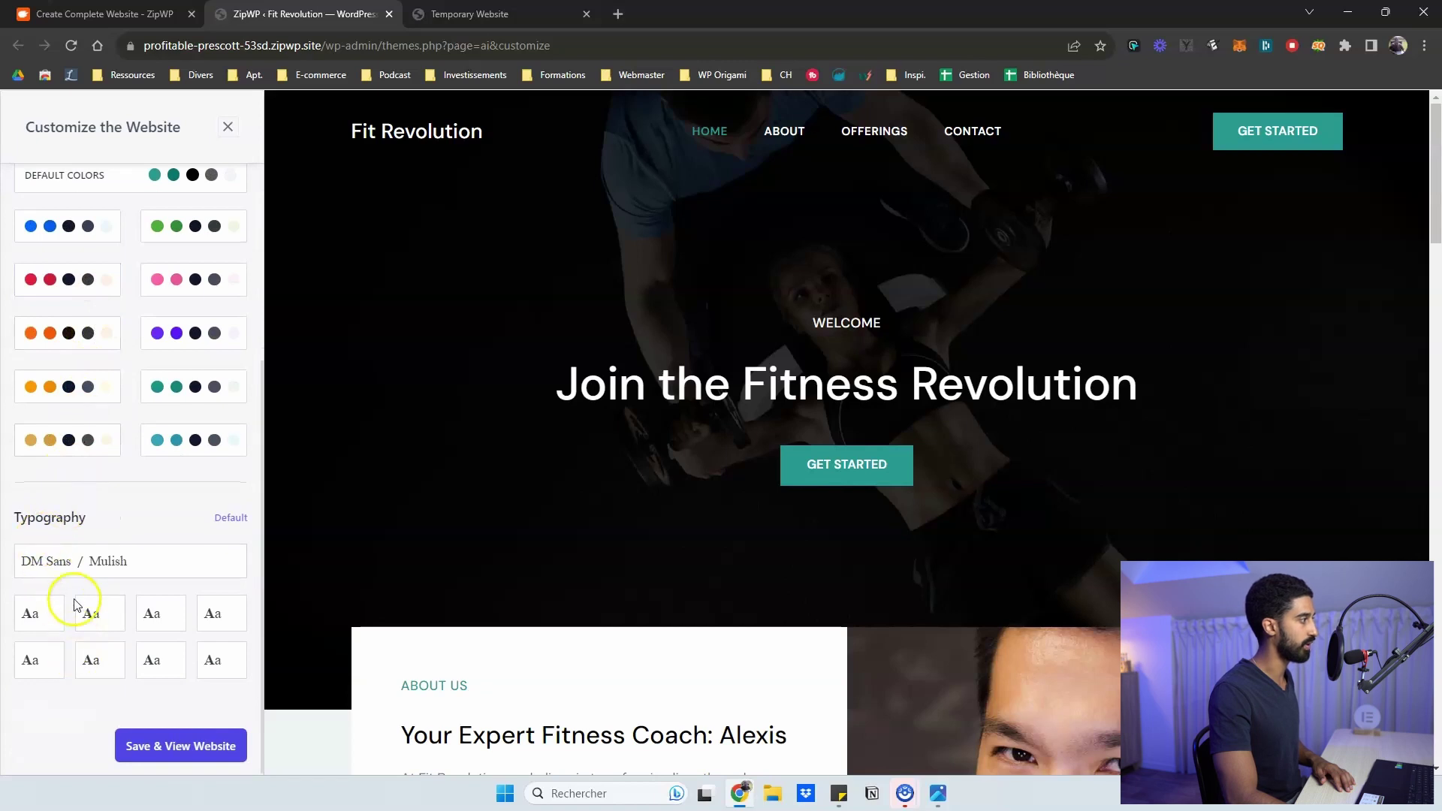
scroll(85, 507, "up", 3)
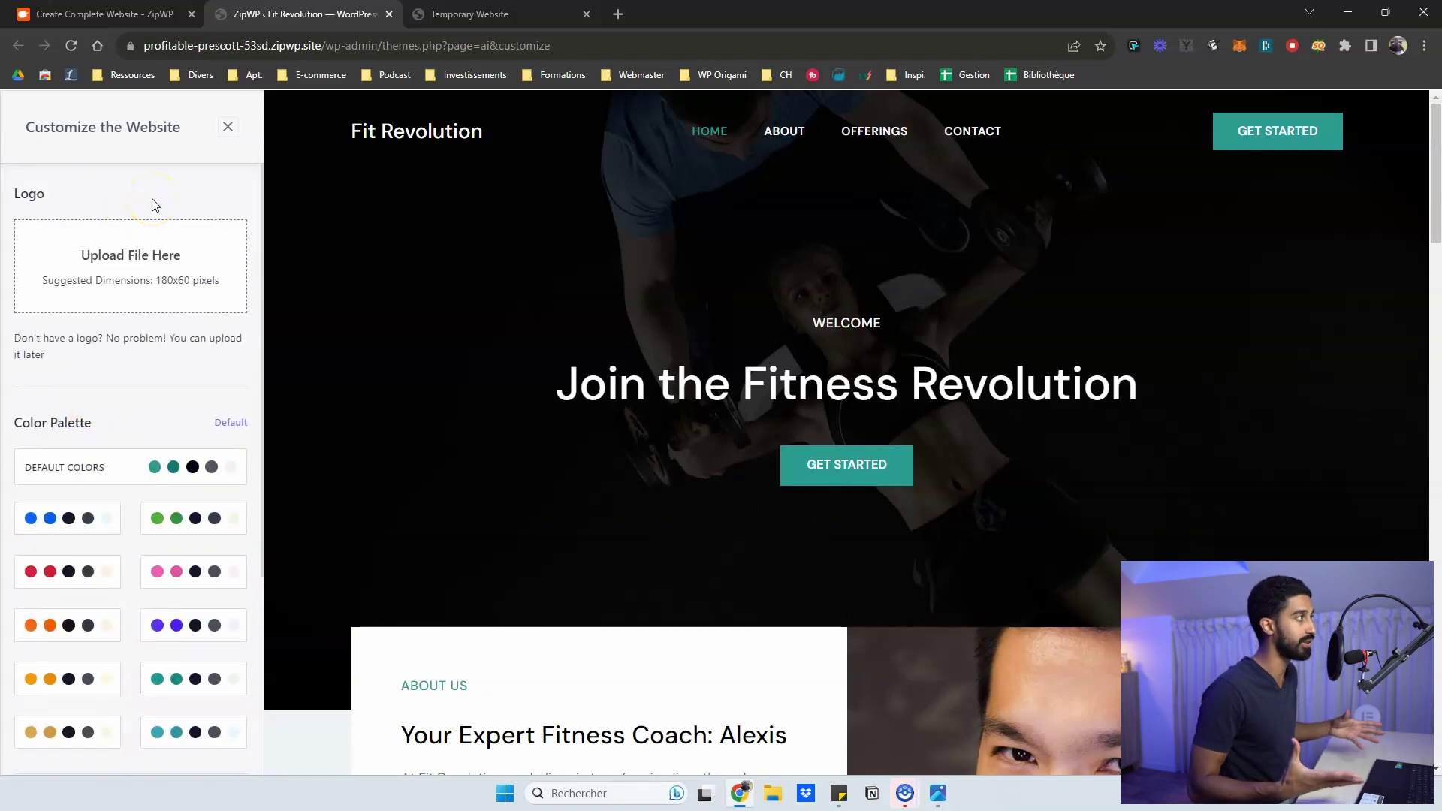
Close the customizer, confirm the Temporary Website notice with 'ok' and select the site address
key("ctrl+w")
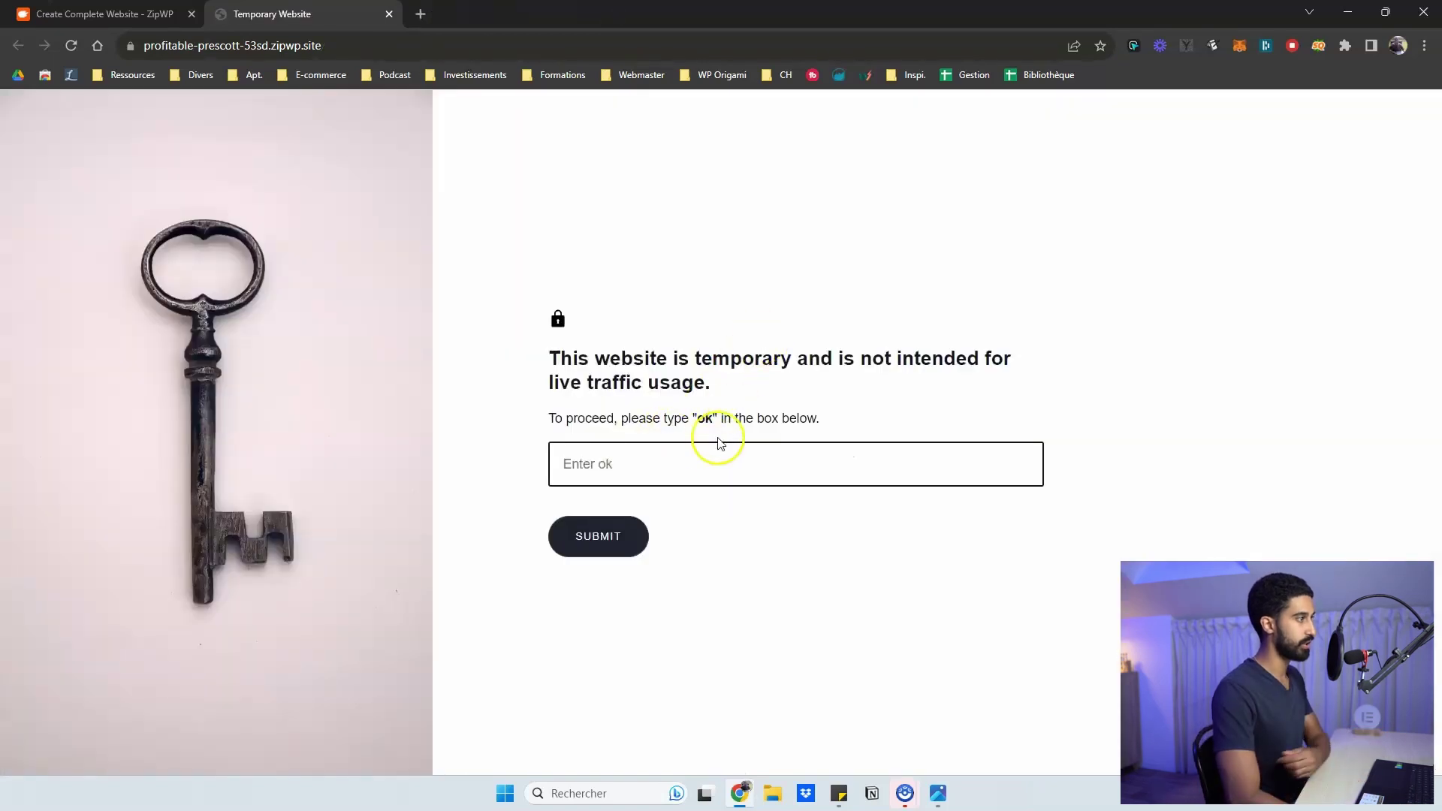
type("o")
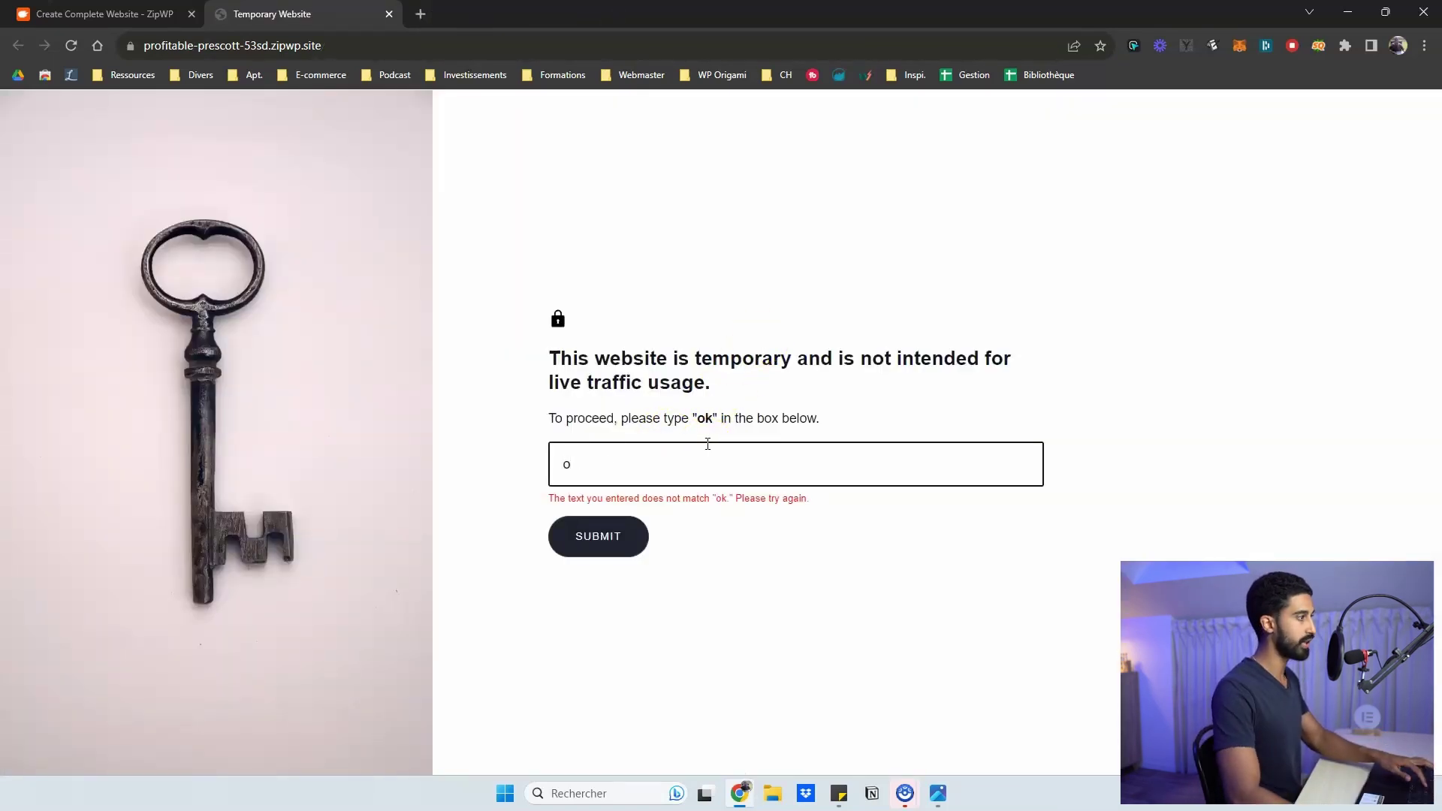
type("k")
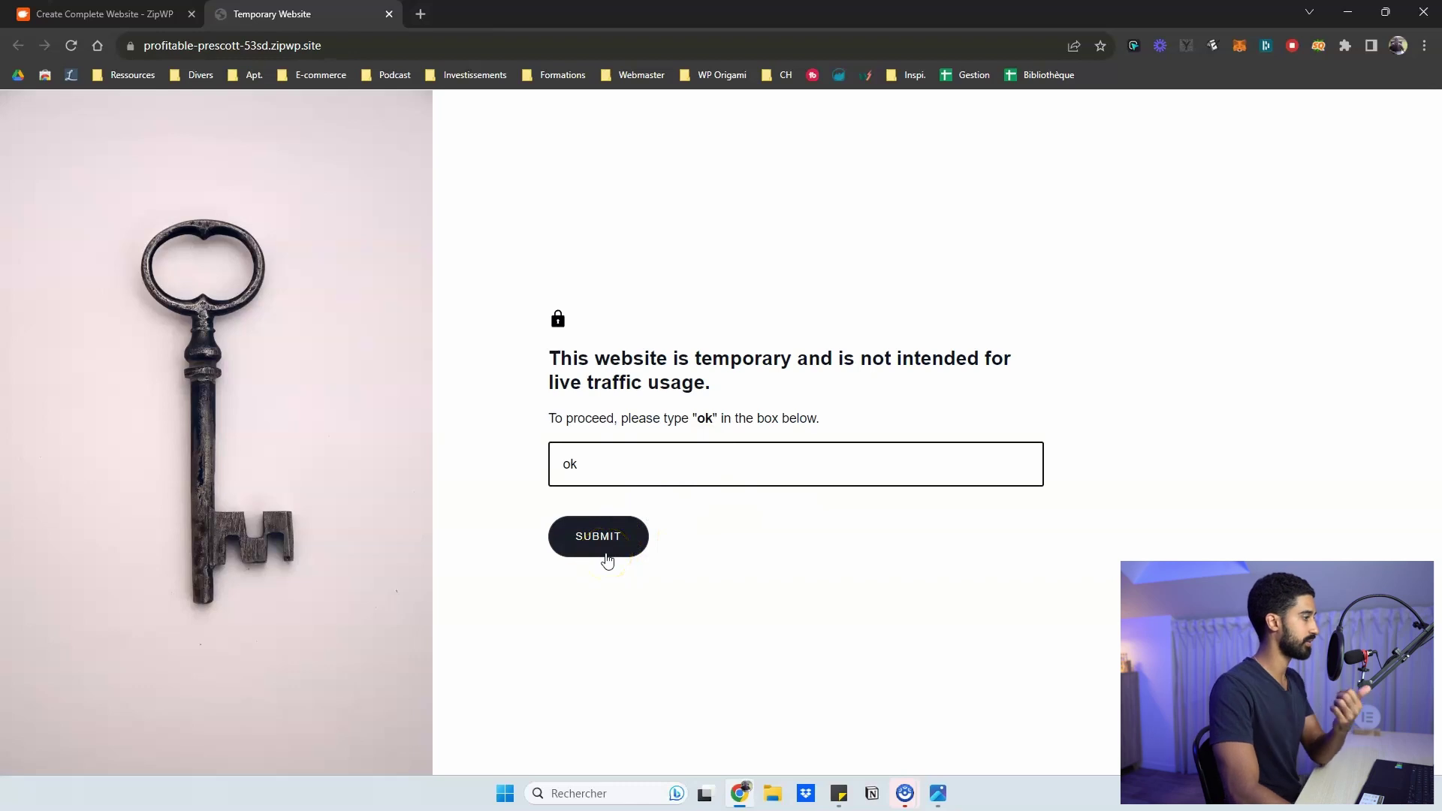
left_click(606, 552)
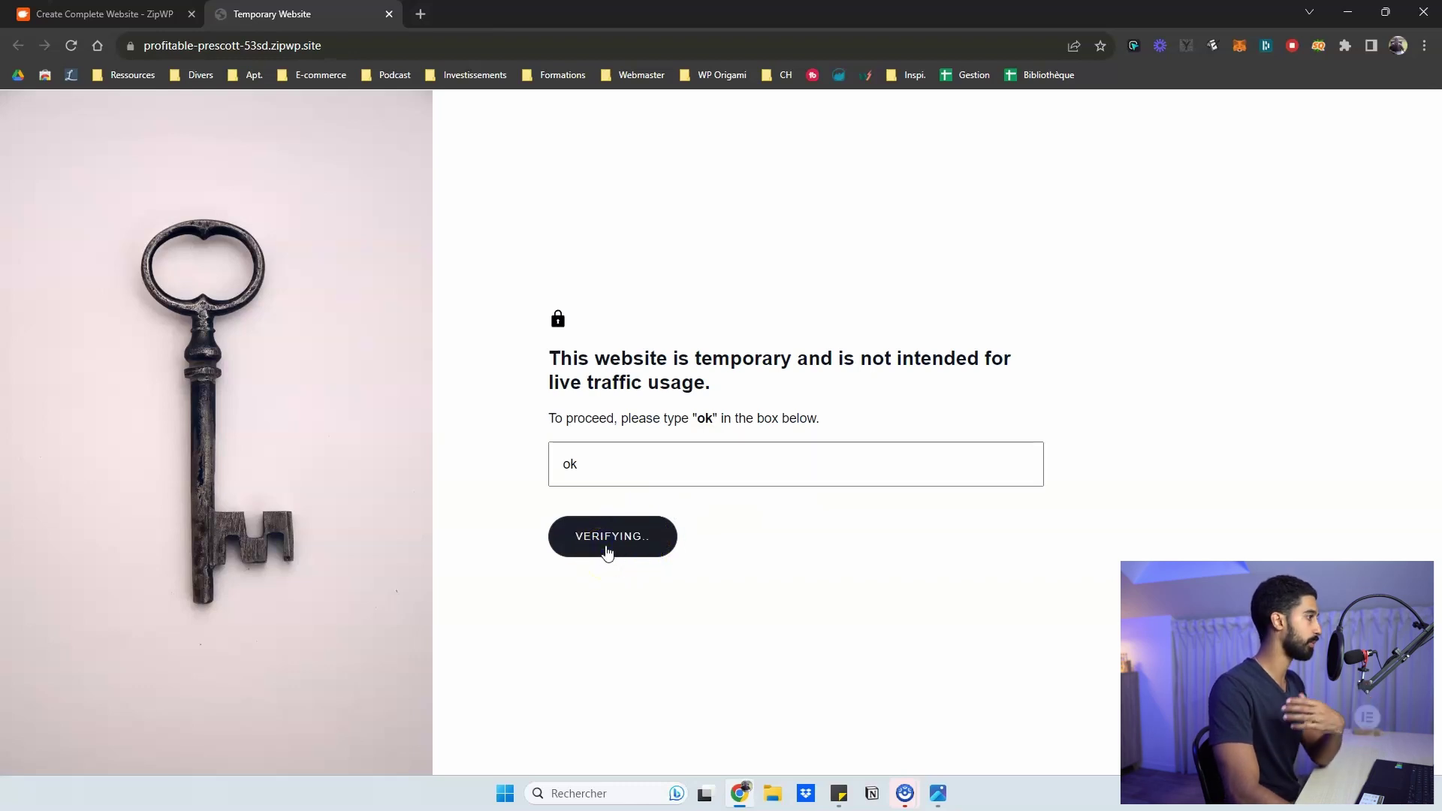
left_click(572, 467)
left_click(567, 542)
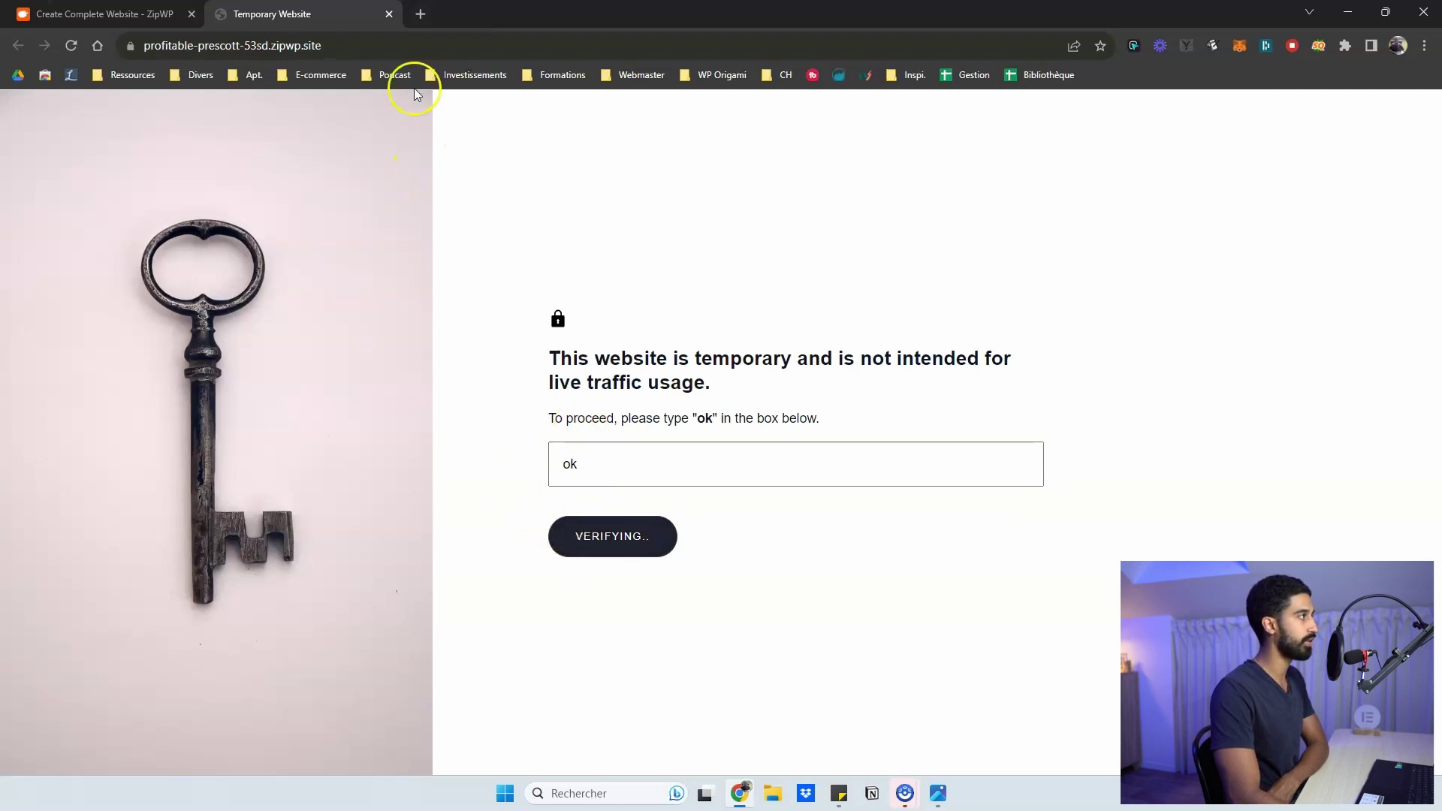
left_click(298, 47)
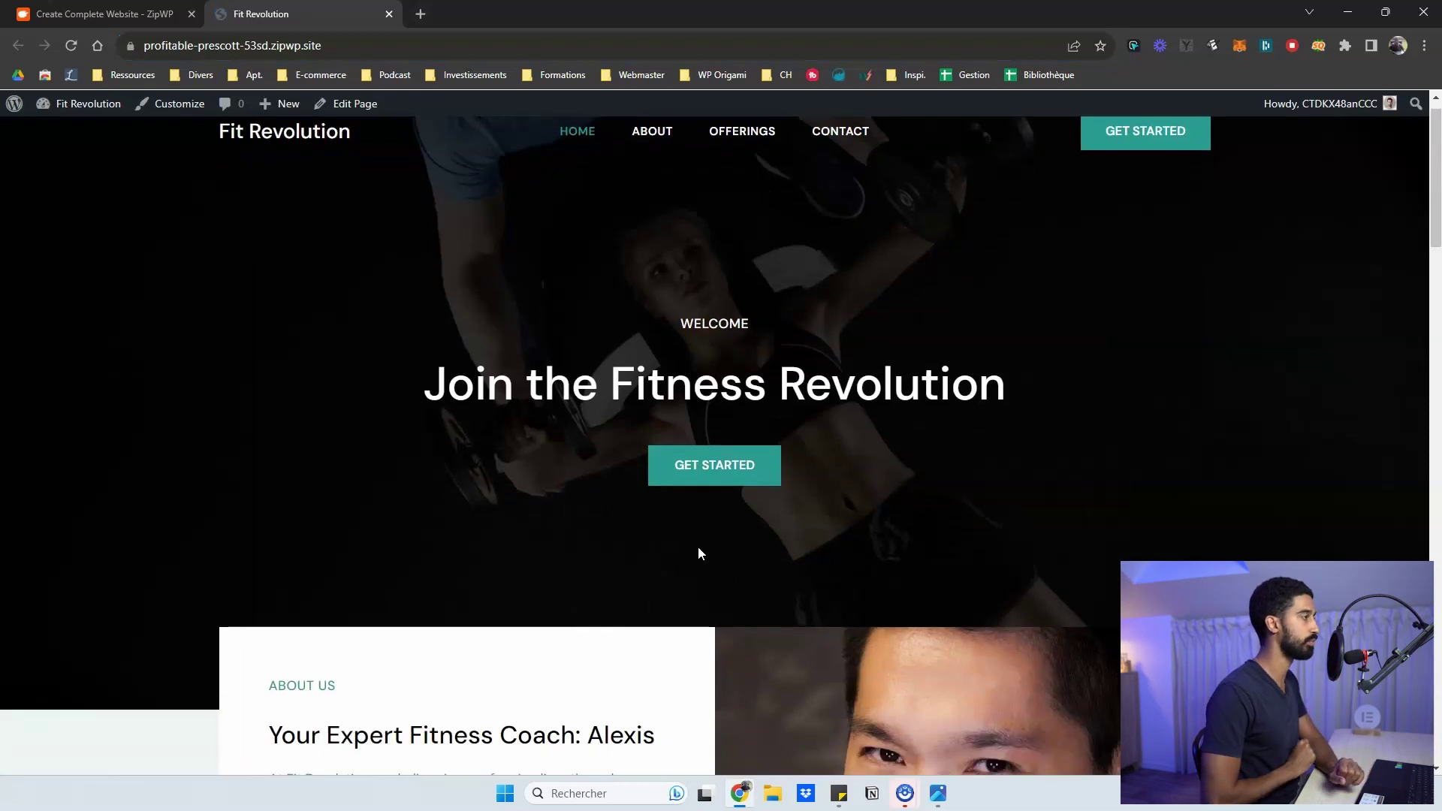
scroll(710, 560, "up", 1)
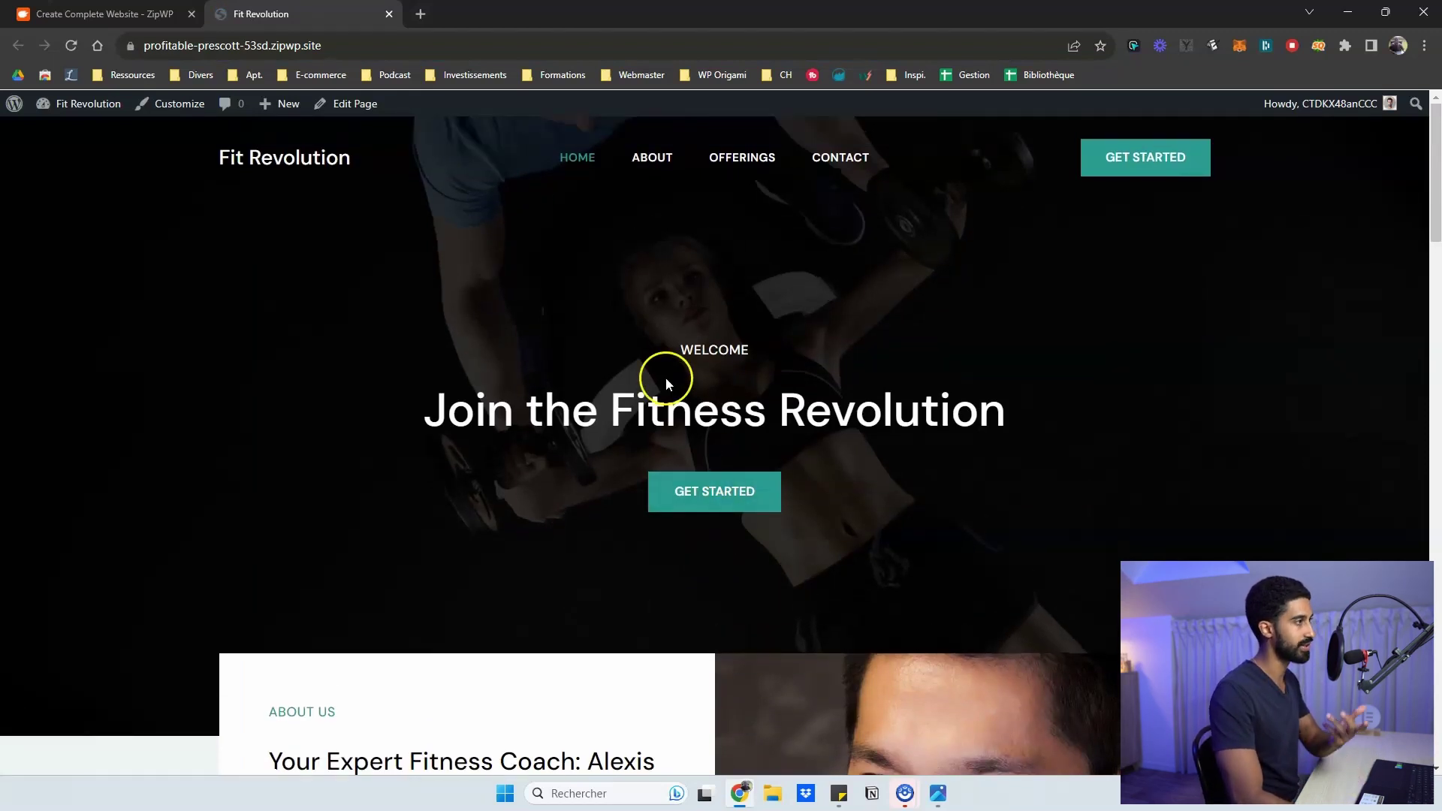
scroll(537, 340, "down", 3)
scroll(537, 341, "down", 1)
scroll(537, 340, "down", 4)
scroll(537, 341, "down", 2)
scroll(537, 338, "down", 1)
scroll(520, 470, "down", 2)
scroll(521, 471, "down", 4)
scroll(521, 472, "down", 4)
scroll(520, 472, "down", 2)
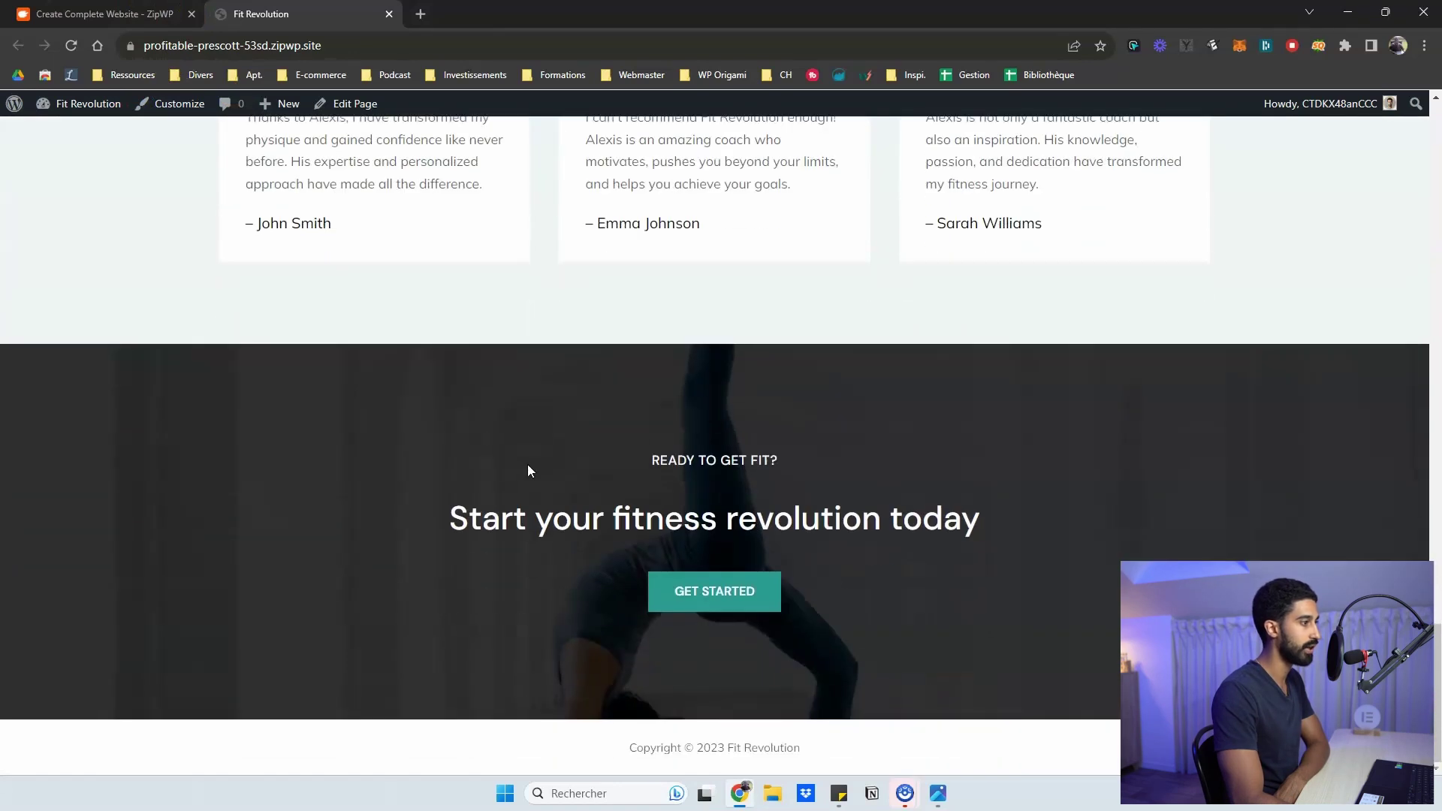
scroll(528, 465, "up", 4)
scroll(528, 462, "up", 5)
scroll(528, 455, "up", 5)
scroll(528, 458, "up", 3)
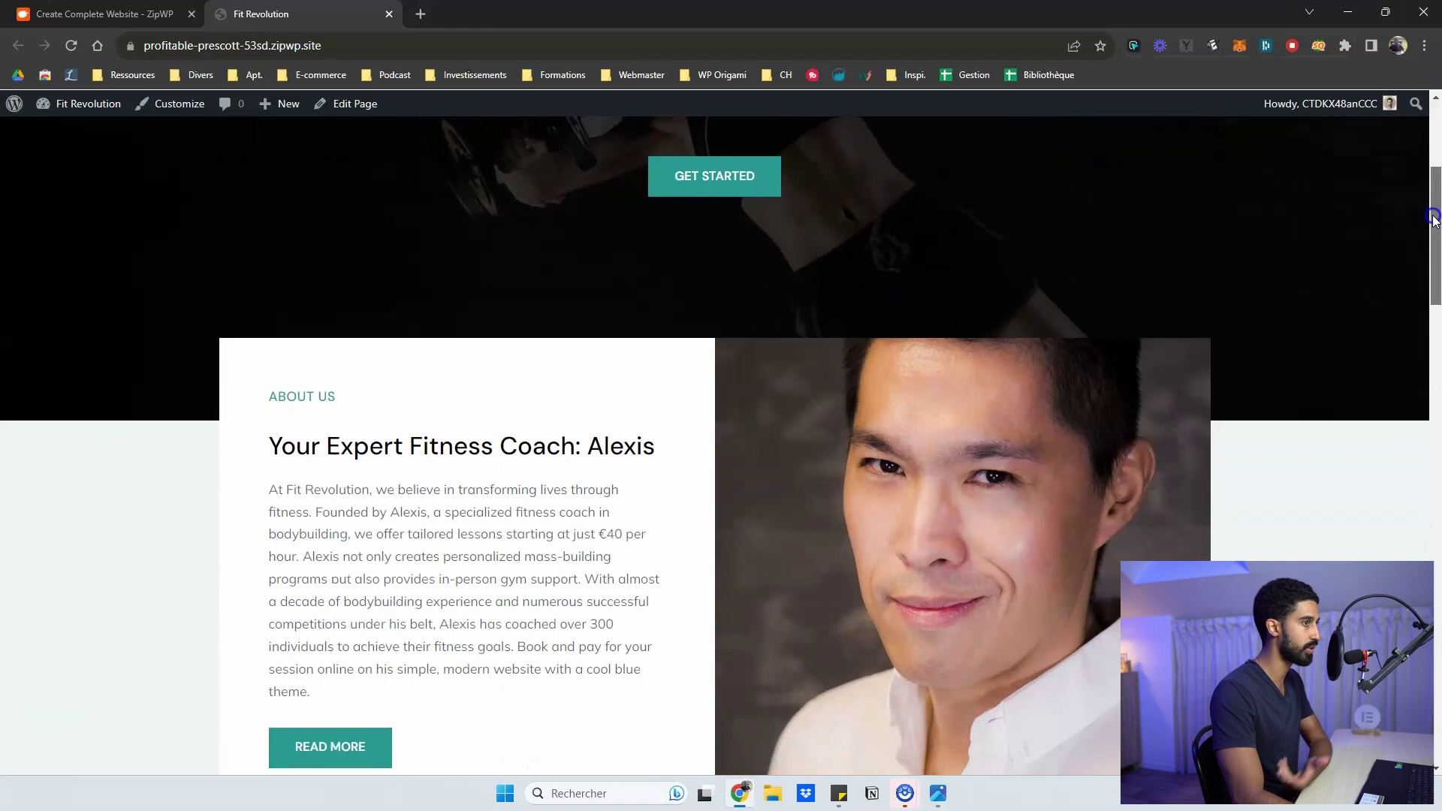
mouse_move(1434, 169)
left_mouse_down()
mouse_move(1407, 391)
mouse_move(1435, 602)
left_mouse_up()
scroll(891, 587, "down", 2)
scroll(638, 521, "down", 2)
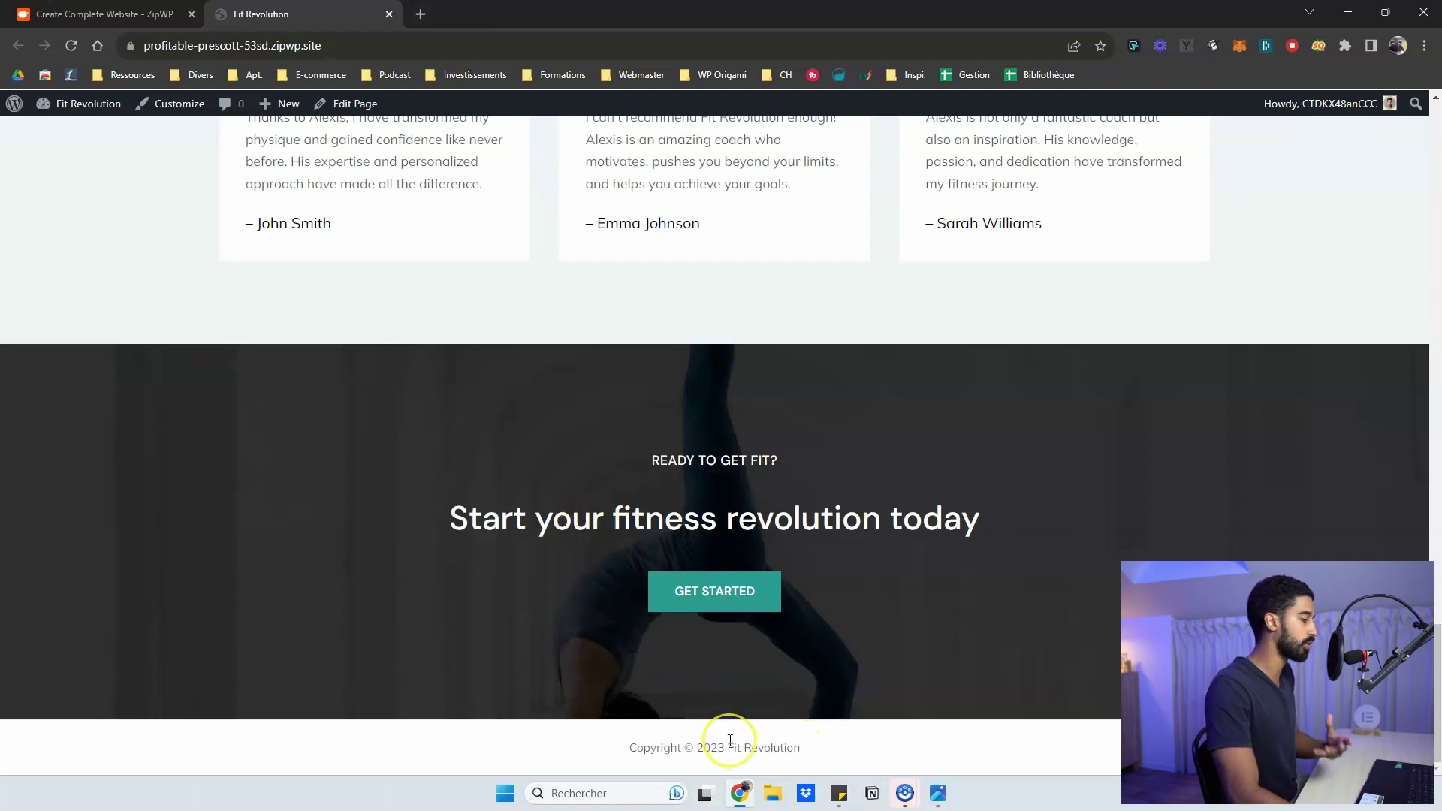
scroll(729, 491, "up", 4)
scroll(729, 491, "up", 1)
scroll(728, 485, "down", 3)
scroll(729, 485, "down", 2)
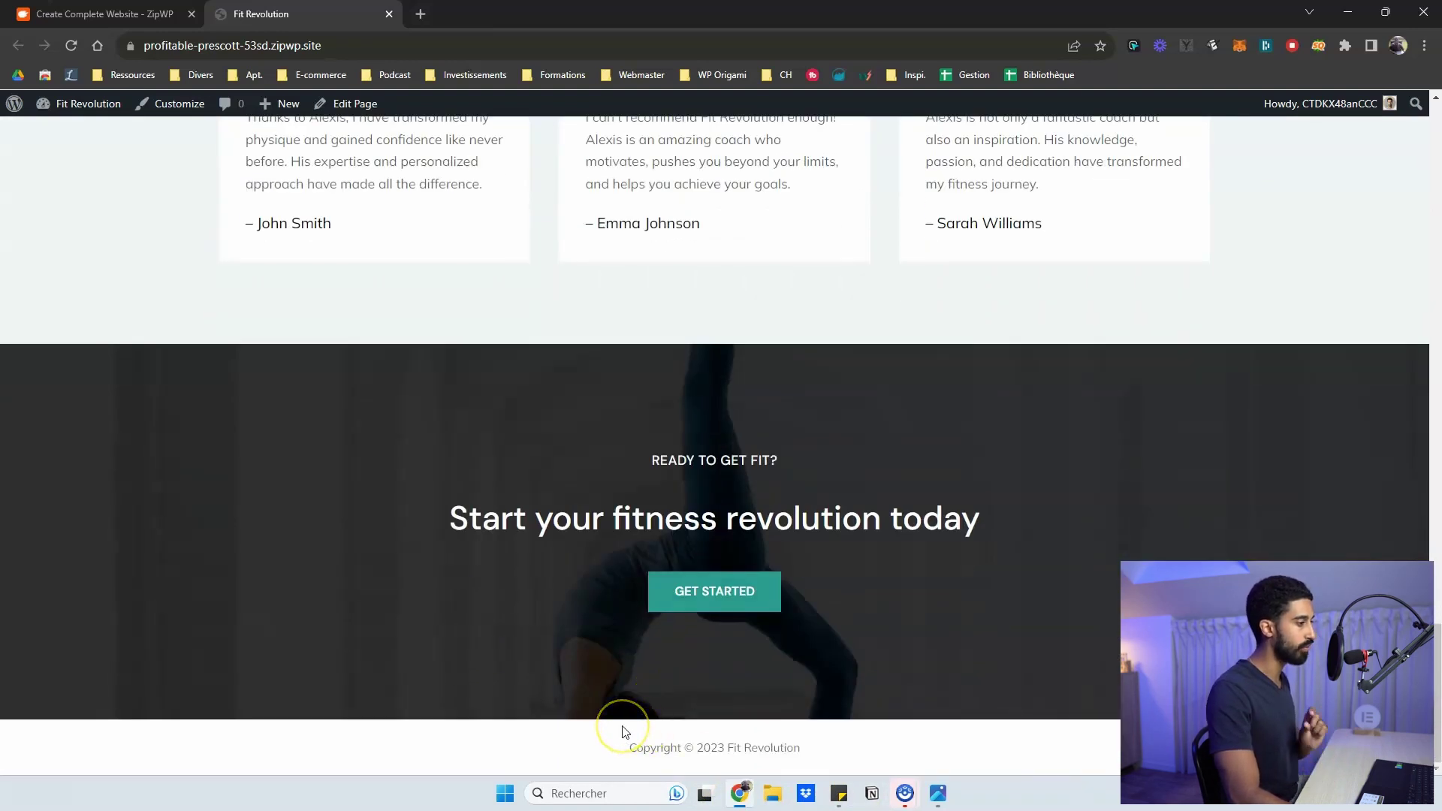
scroll(779, 609, "up", 1)
scroll(780, 609, "up", 15)
View the About page and highlight its mission statement paragraph
left_click(635, 155)
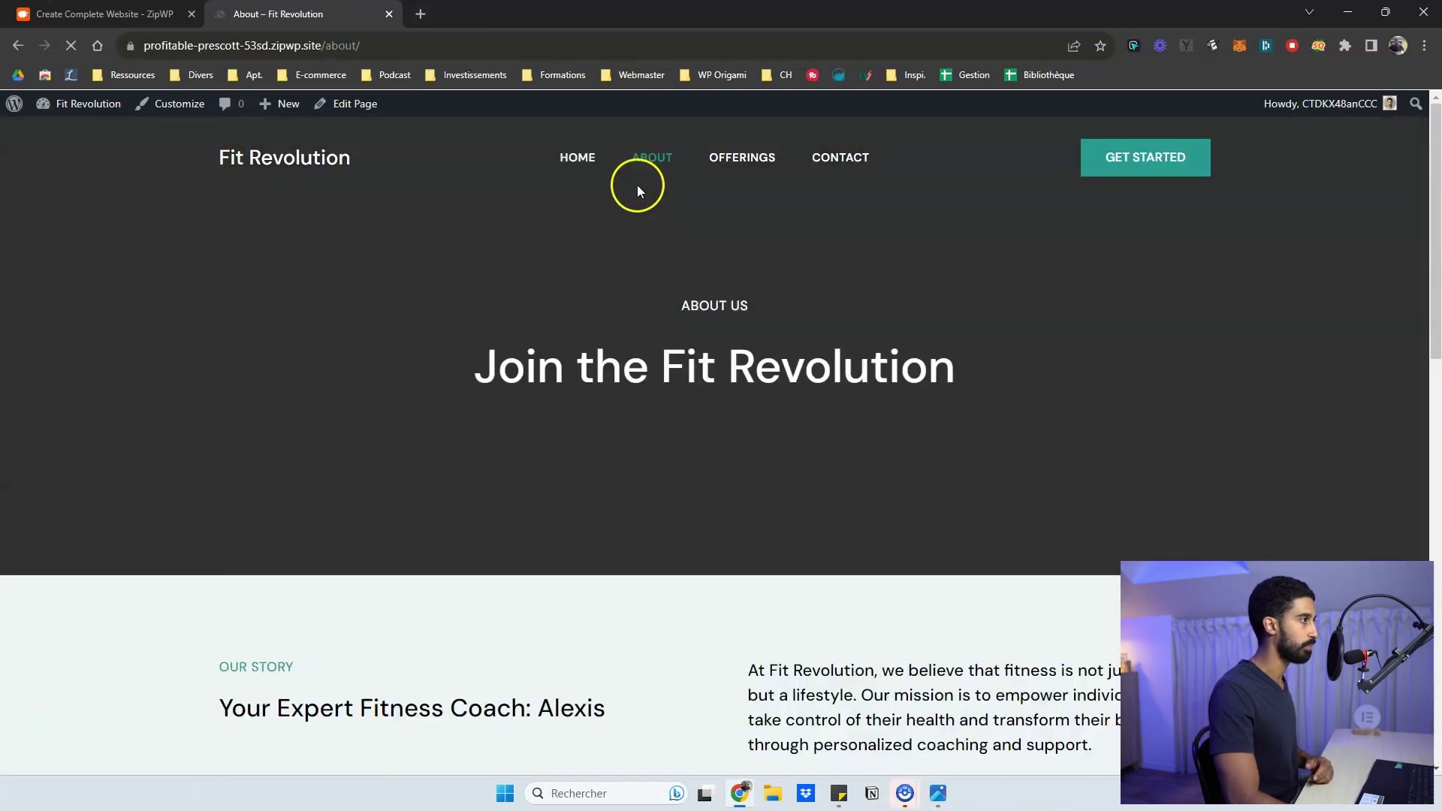
scroll(625, 245, "down", 1)
scroll(614, 246, "down", 3)
scroll(614, 248, "down", 4)
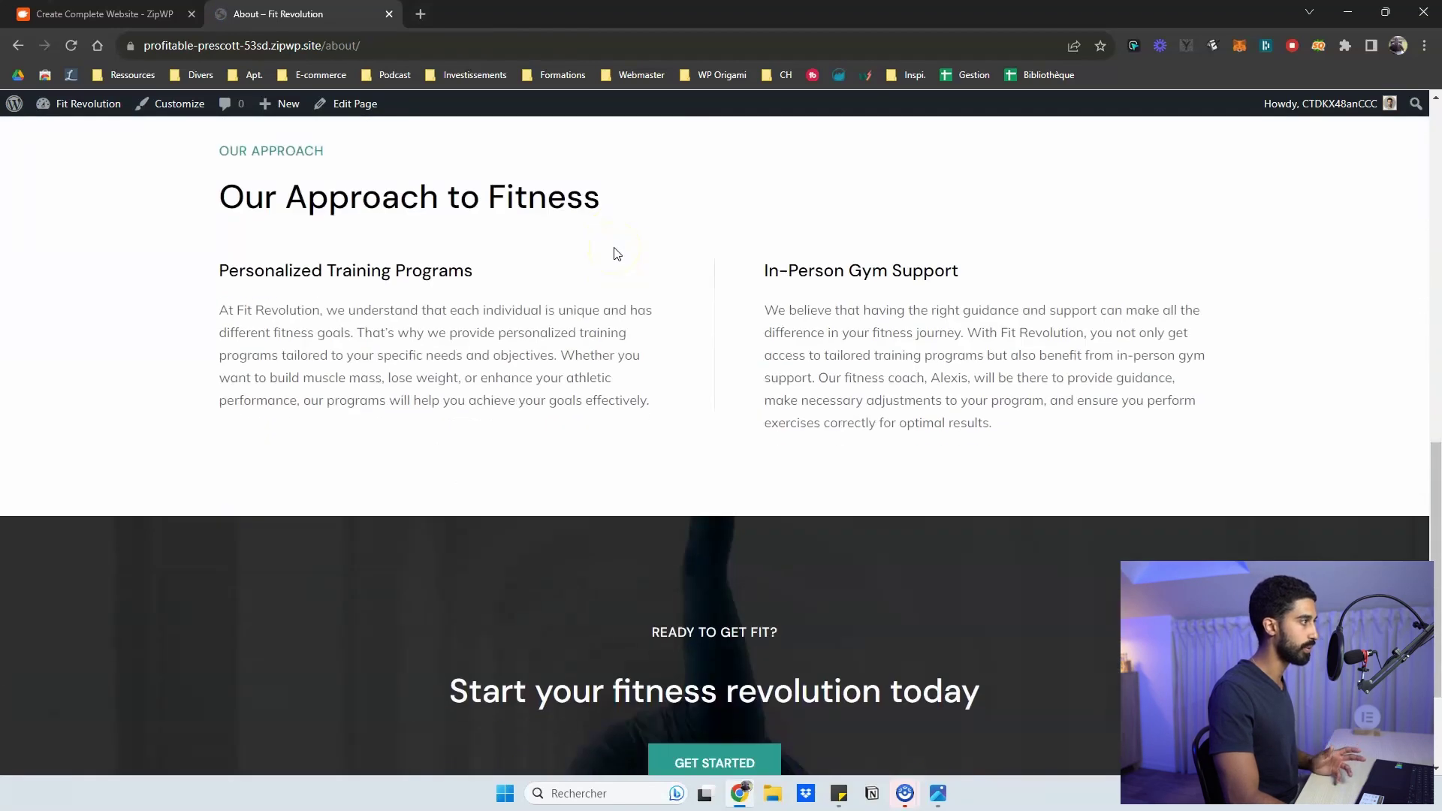
scroll(614, 256, "up", 2)
scroll(653, 292, "up", 3)
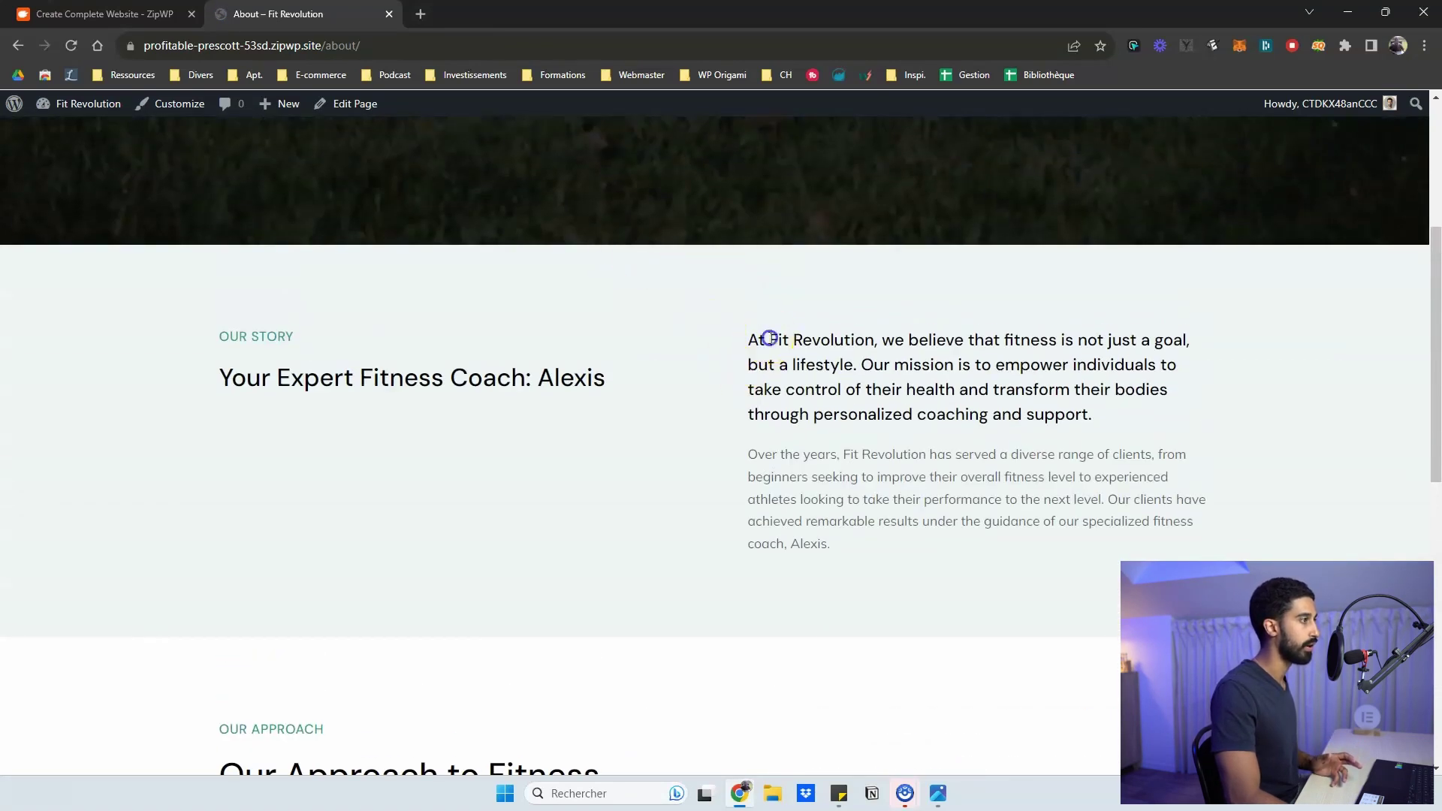
left_click_drag(769, 339, 799, 413)
left_click(864, 368)
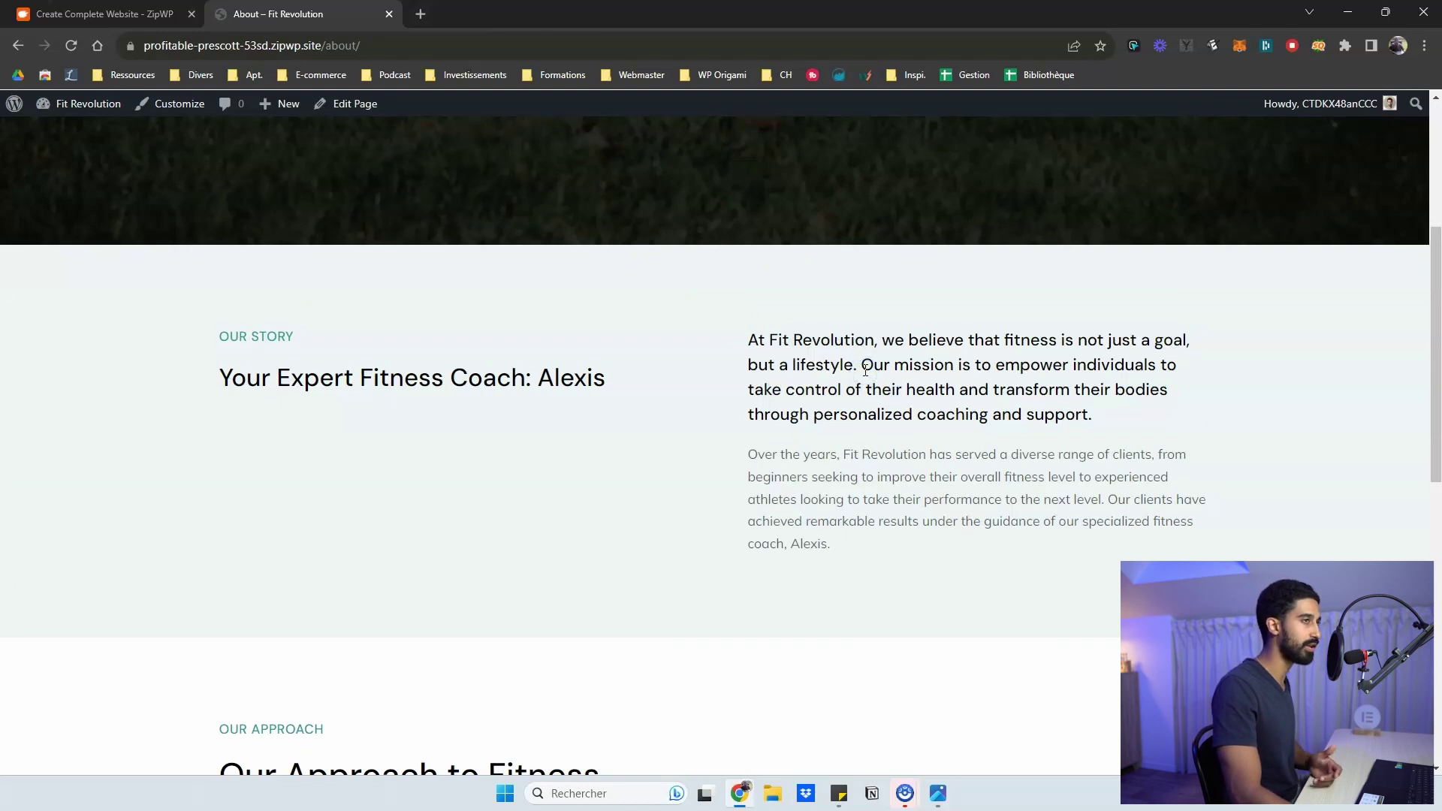
scroll(863, 372, "down", 3)
scroll(827, 297, "down", 3)
scroll(818, 281, "up", 2)
scroll(797, 311, "up", 3)
scroll(796, 312, "up", 4)
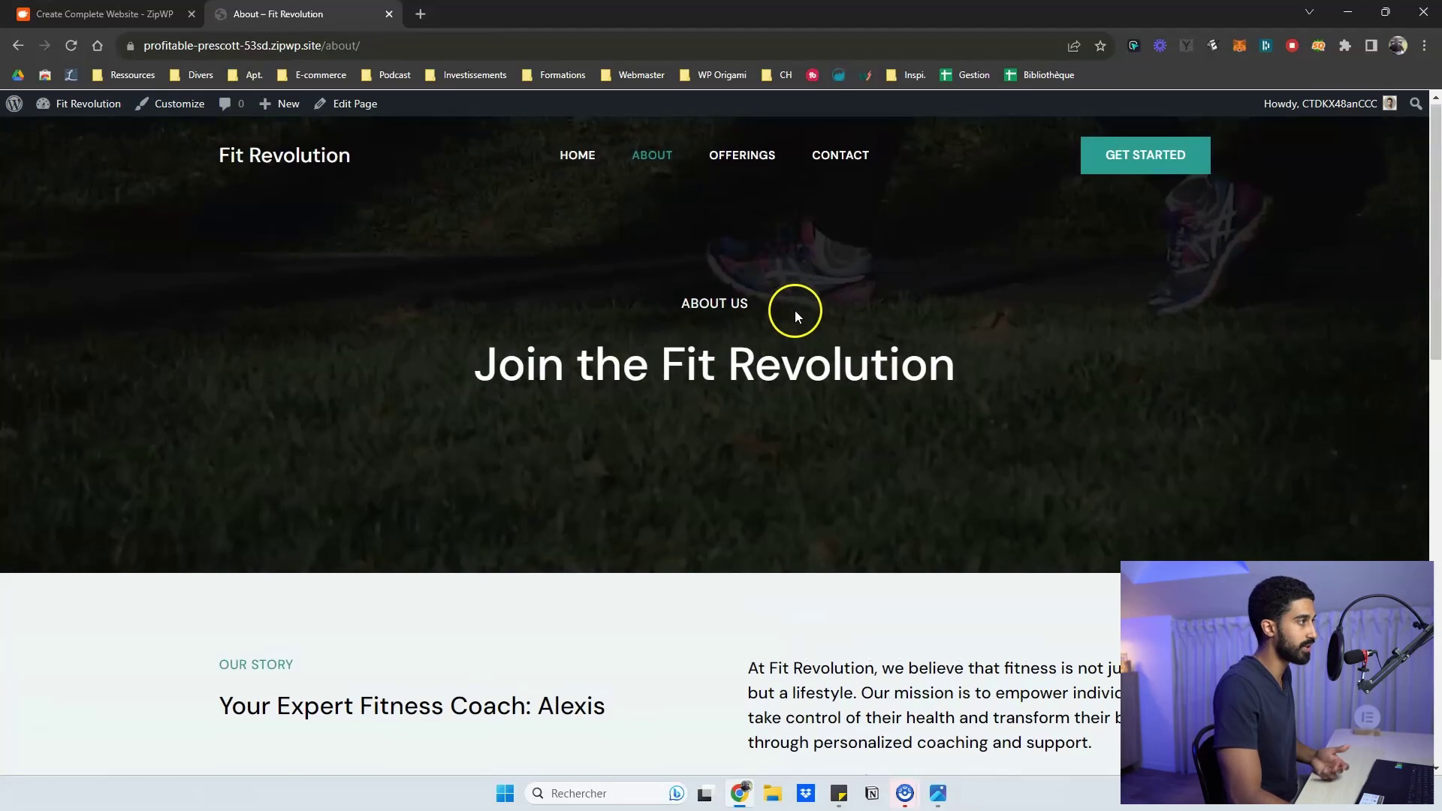
View the Offerings page, then the Contact page
left_click(760, 166)
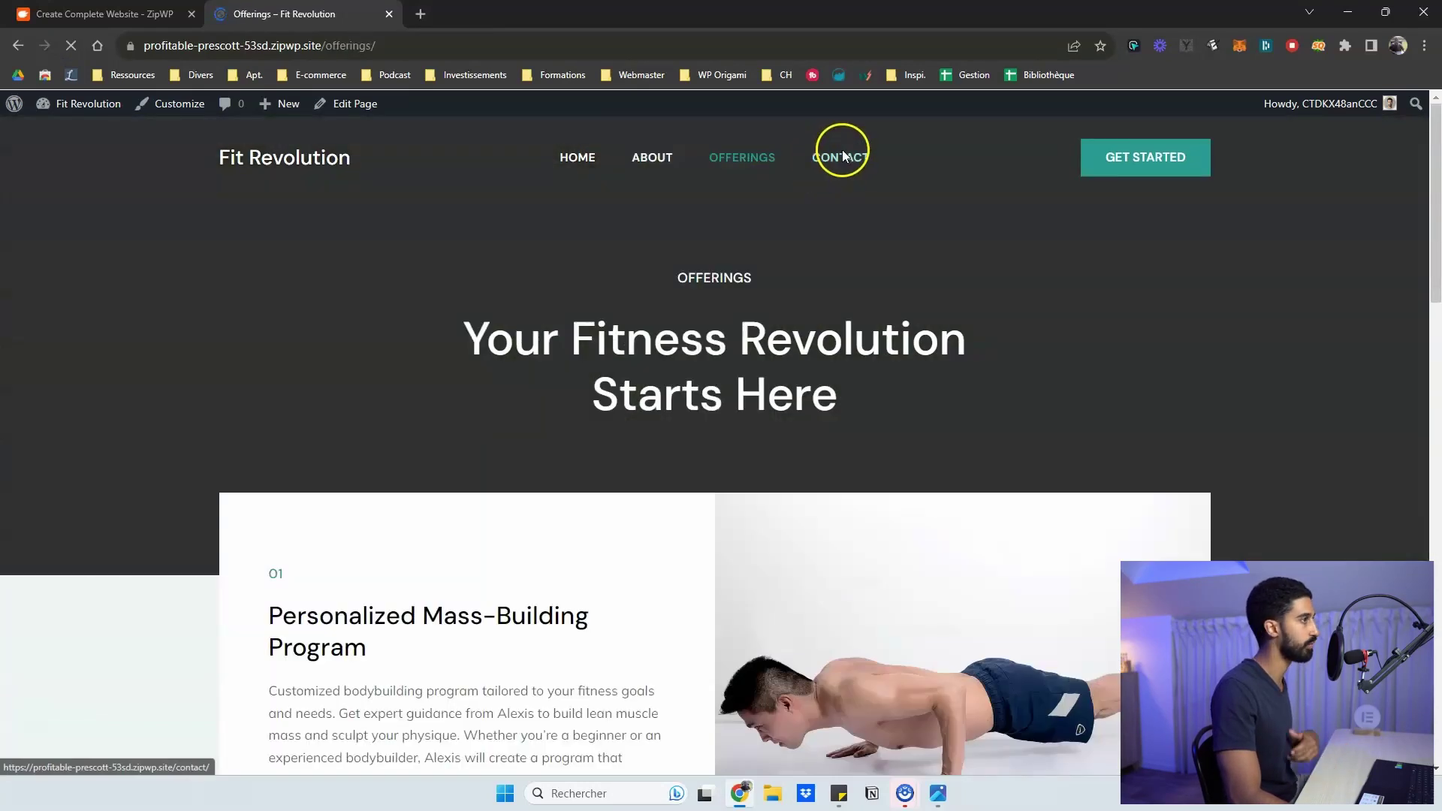
left_click(835, 162)
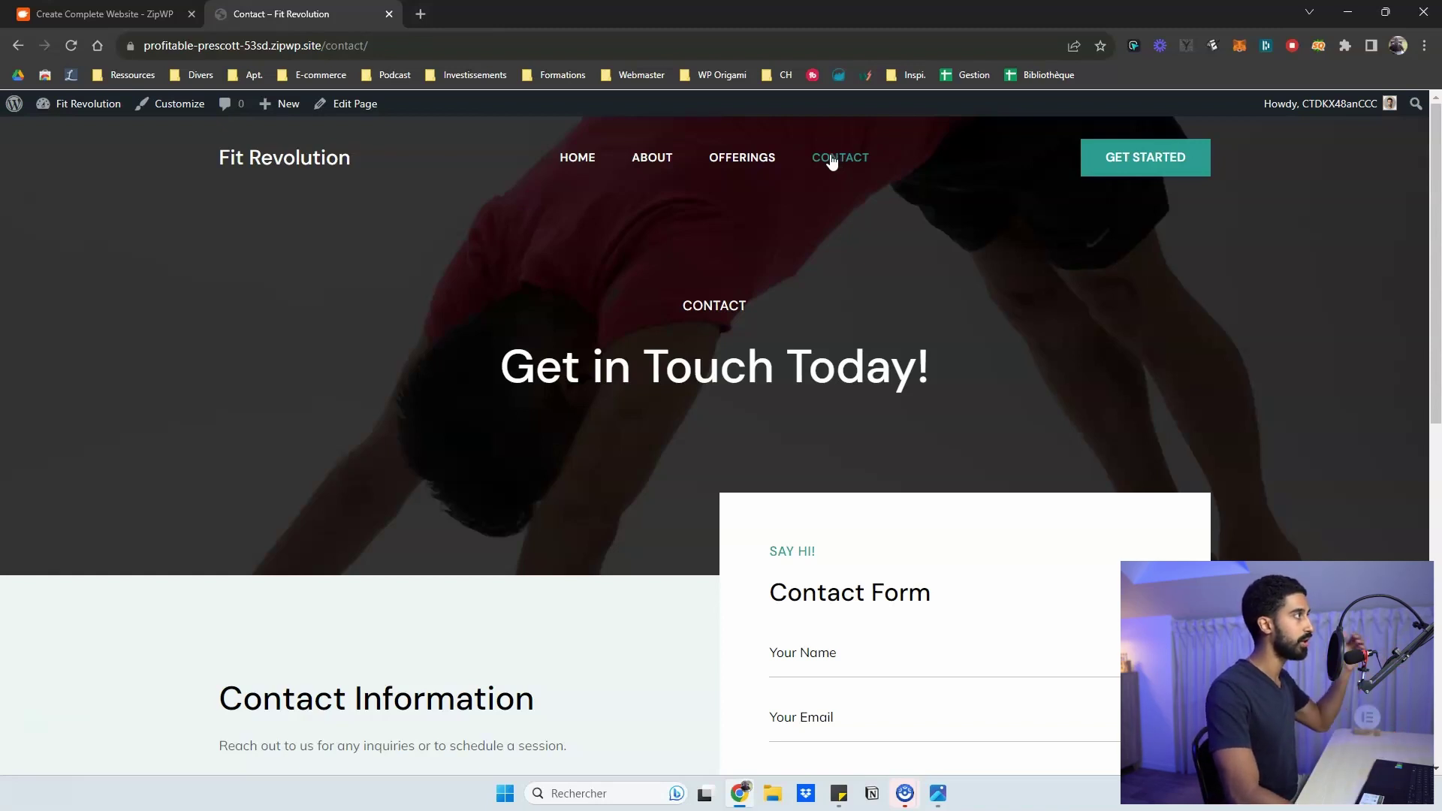
left_click(169, 16)
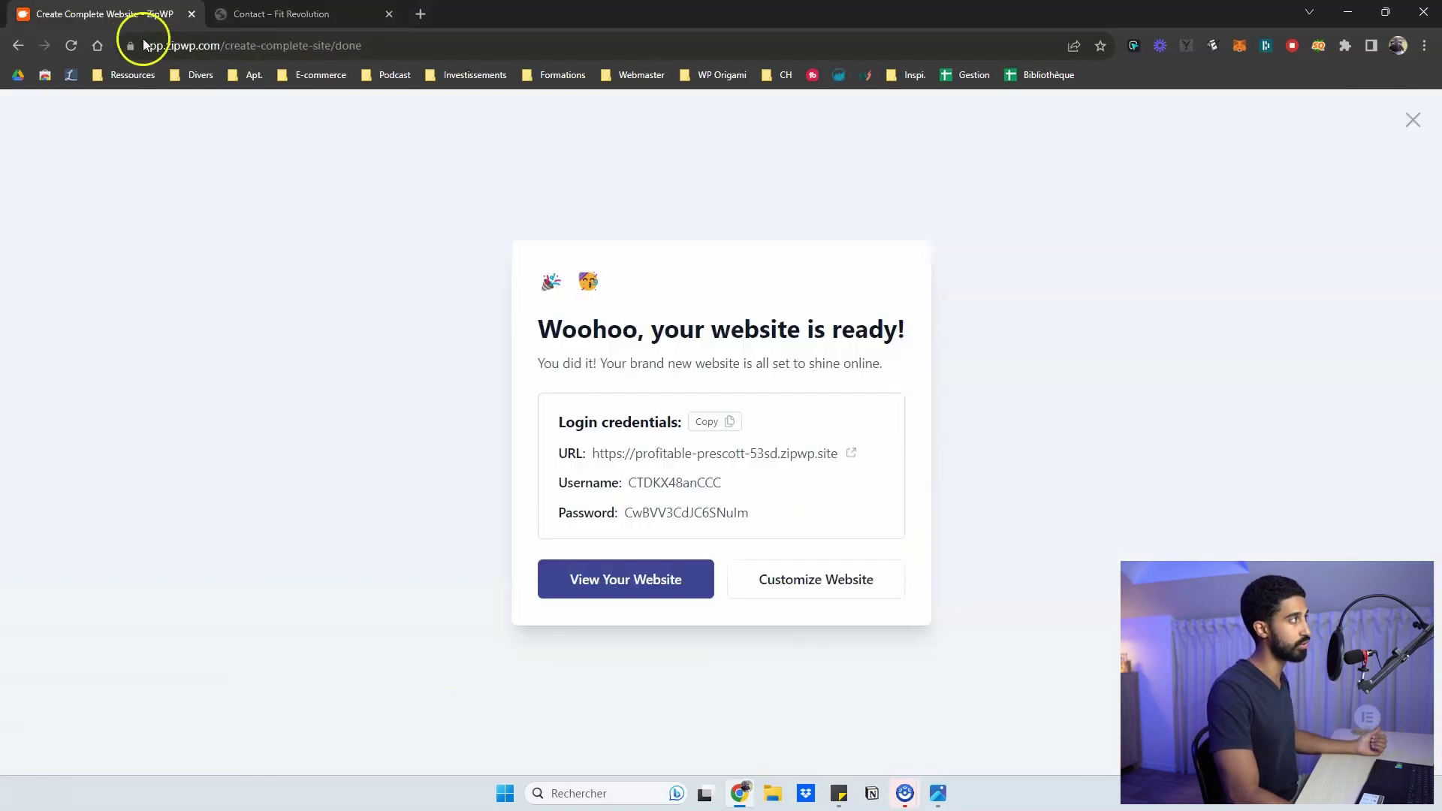
left_click(349, 15)
scroll(501, 270, "down", 2)
scroll(501, 271, "up", 2)
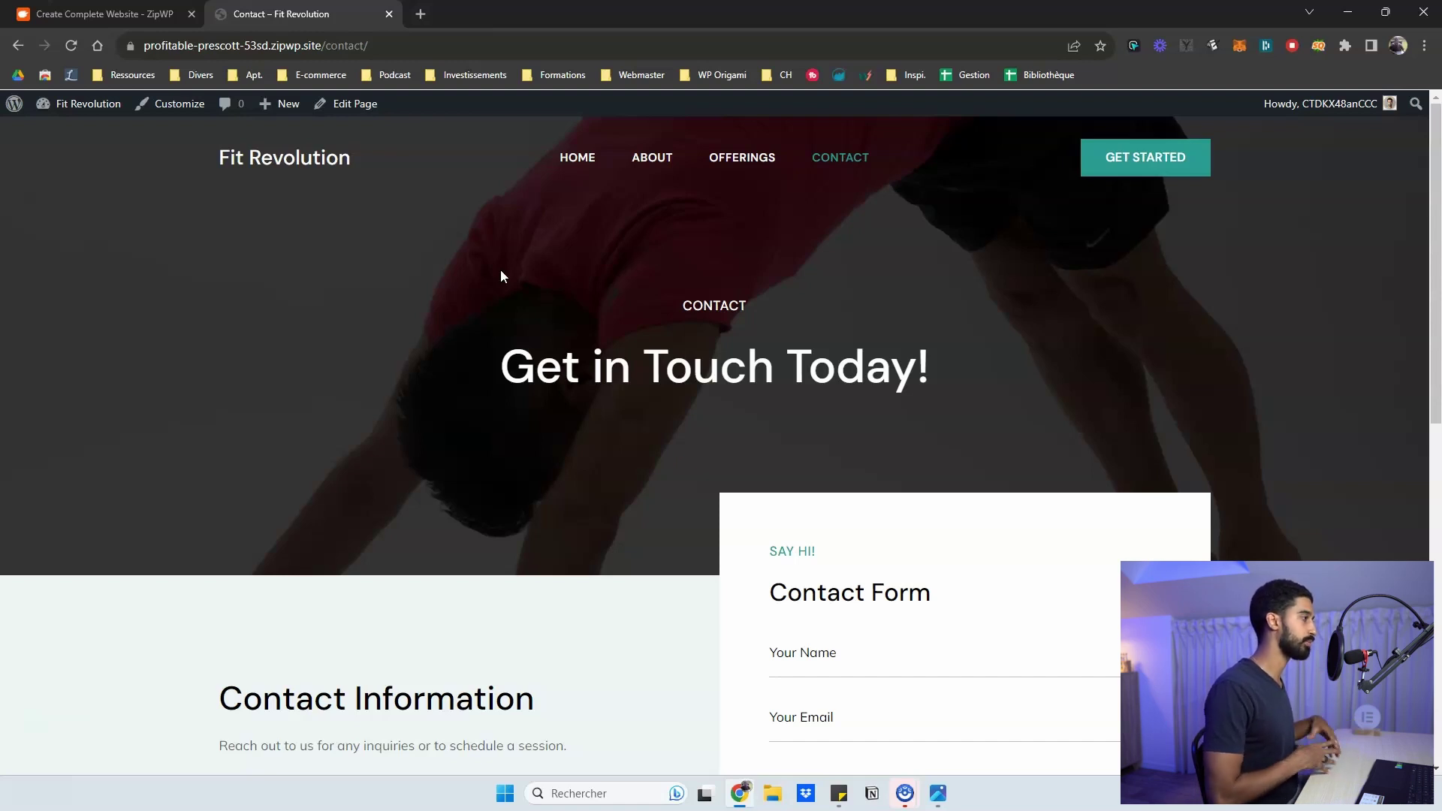
Close the Contact – Fit Revolution tab, returning to the ZipWP dashboard
key("ctrl+w")
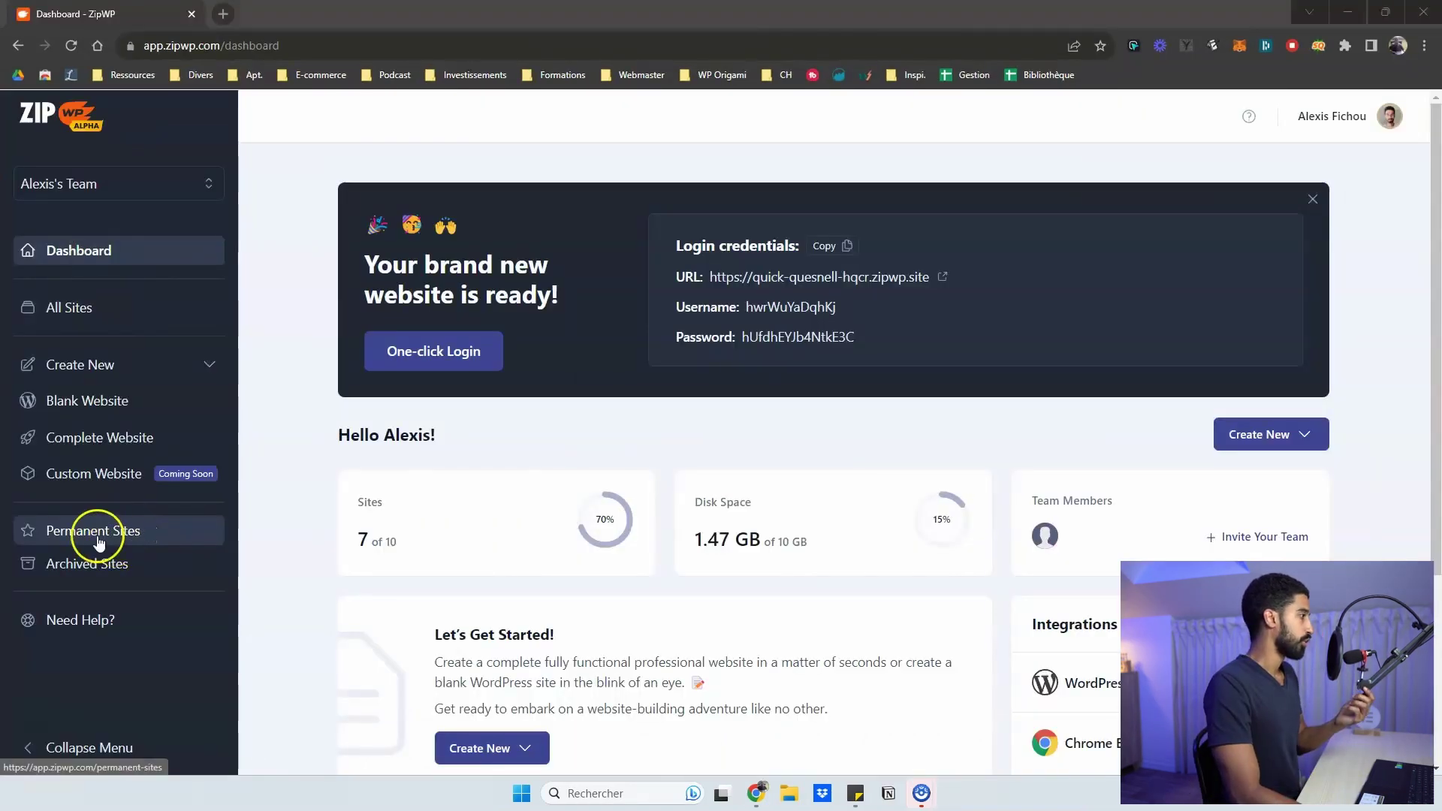
left_click(130, 535)
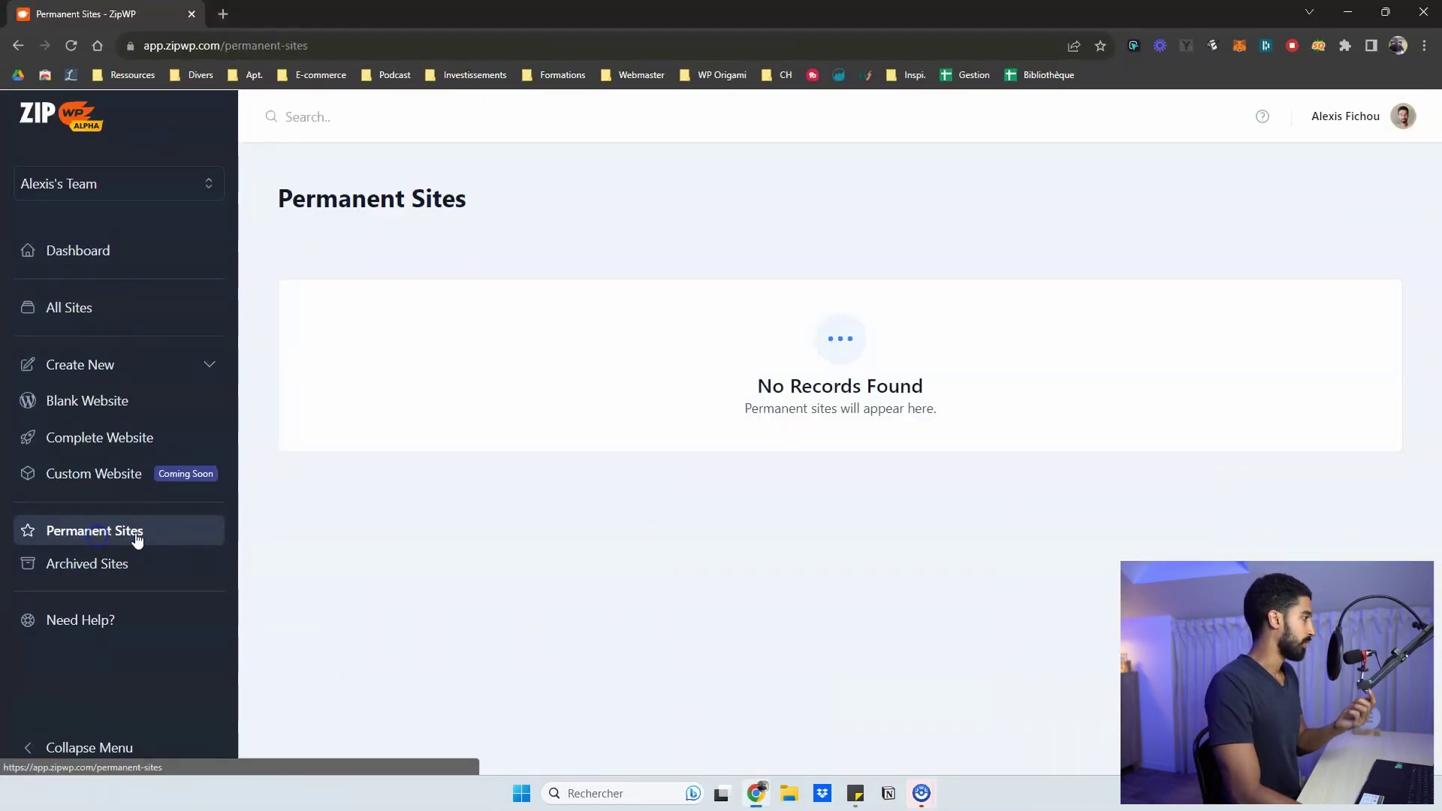
left_click(88, 573)
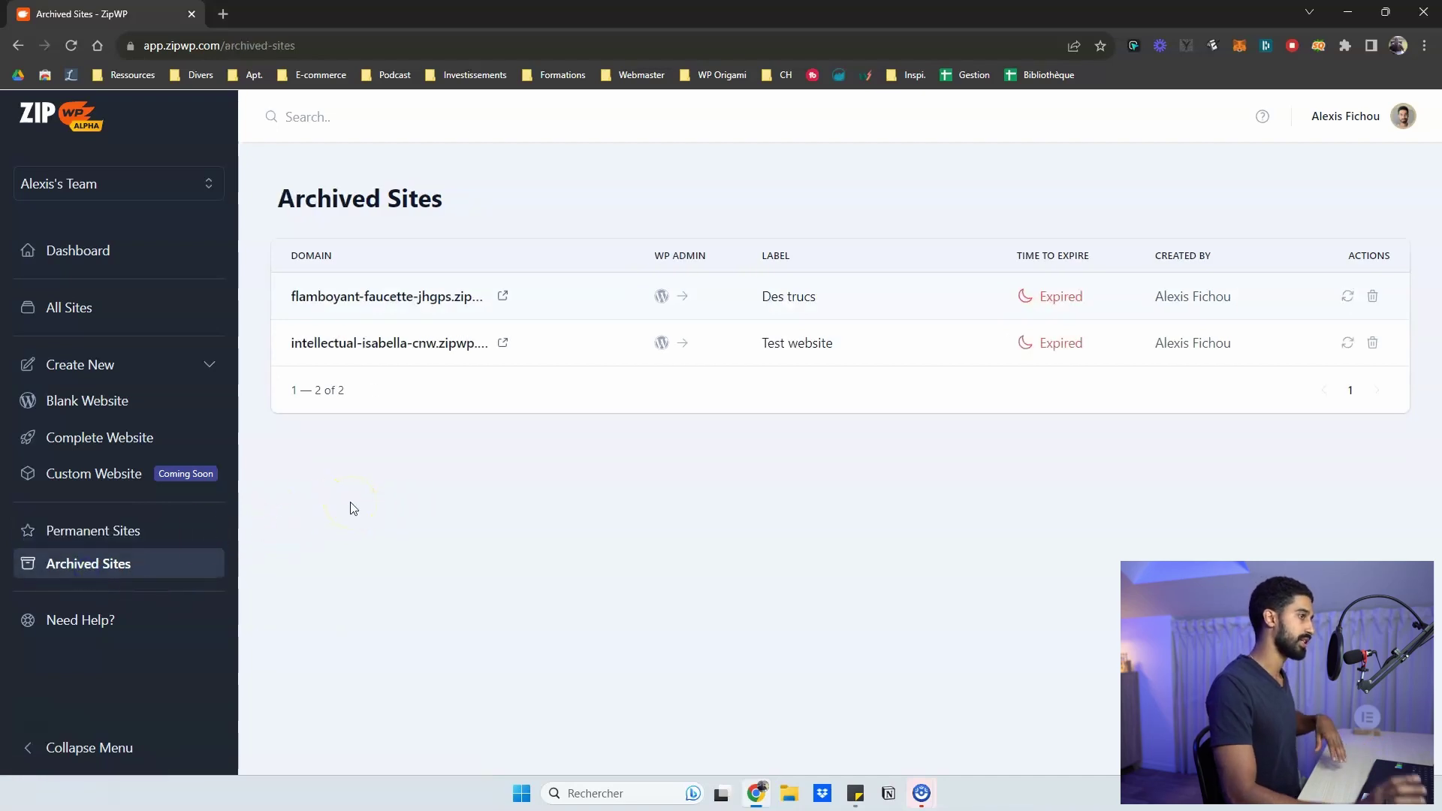
left_click(79, 253)
scroll(798, 394, "down", 3)
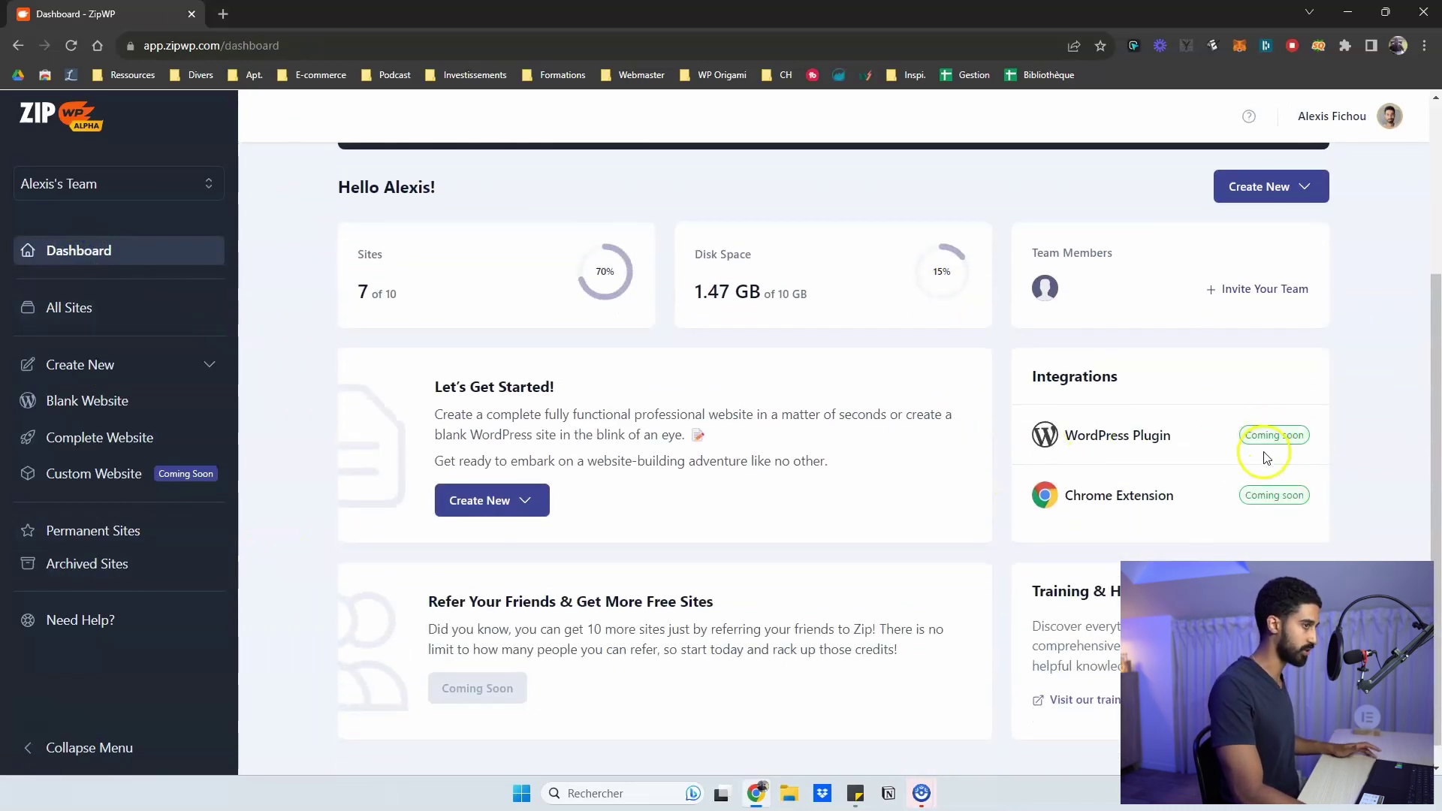